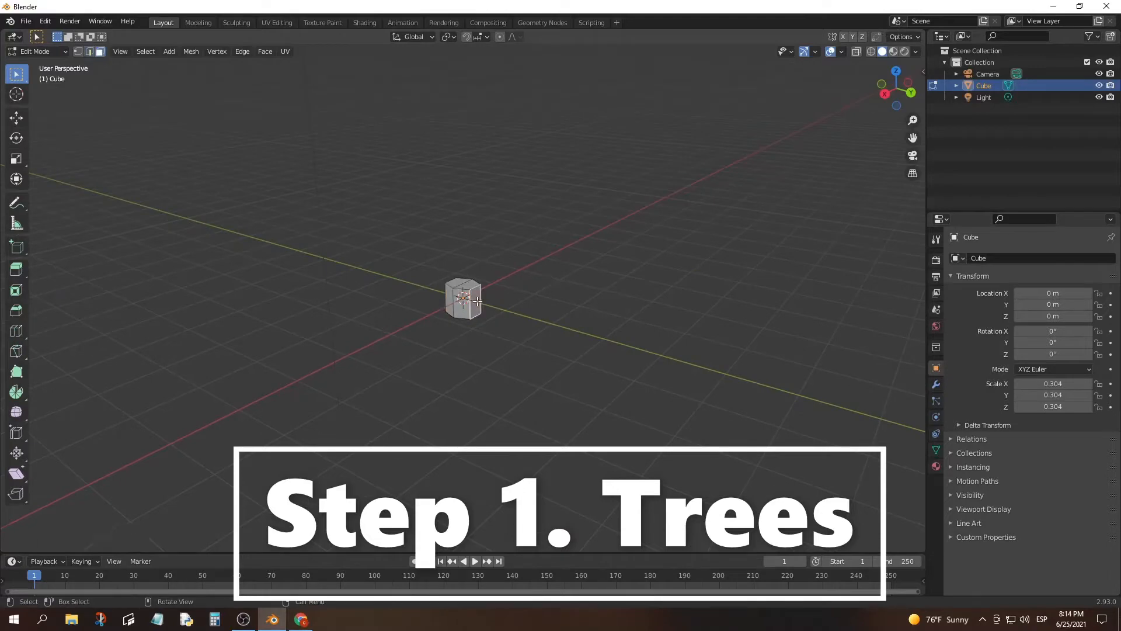
Extrude the small cube's top upward in the right view into a bent, tapering trunk with a short side branch.
{"action": "left_click", "coordinate": [911, 96]}
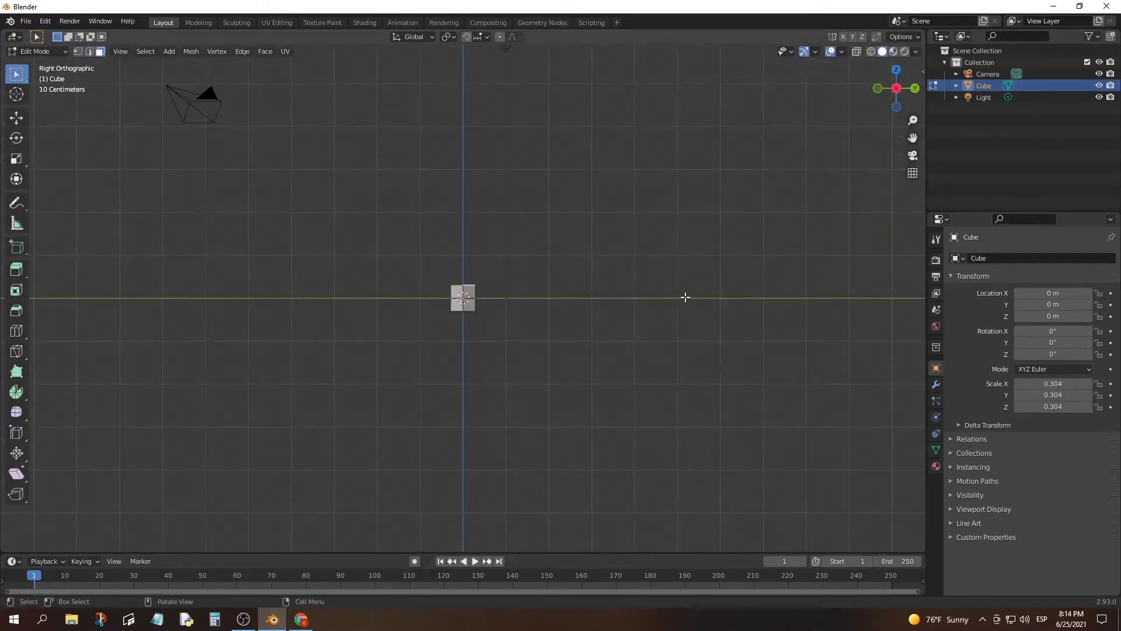
{"action": "key", "text": "e"}
{"action": "left_click", "coordinate": [681, 166]}
{"action": "middle_click_drag", "start_coordinate": [666, 199], "coordinate": [668, 361], "text": "shift"}
{"action": "key", "text": "g"}
{"action": "left_click", "coordinate": [656, 327]}
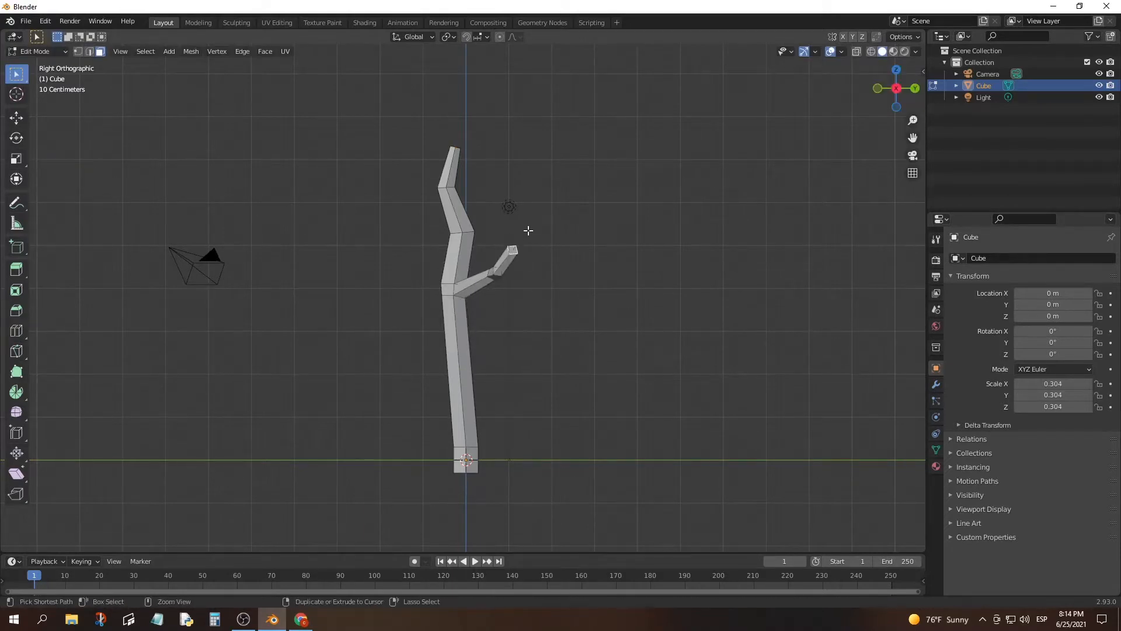
Extrude two tapered twigs from the side branch, giving each a different direction around the trunk.
{"action": "middle_click_drag", "start_coordinate": [585, 214], "coordinate": [619, 197]}
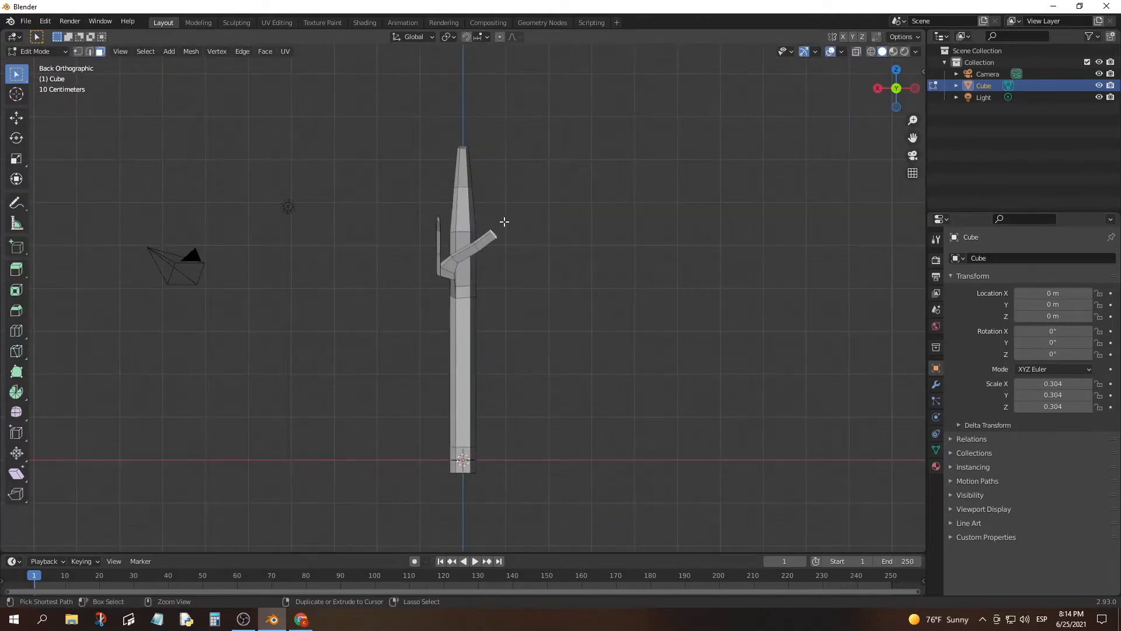
{"action": "middle_click_drag", "start_coordinate": [611, 225], "coordinate": [428, 240]}
{"action": "key", "text": "1"}
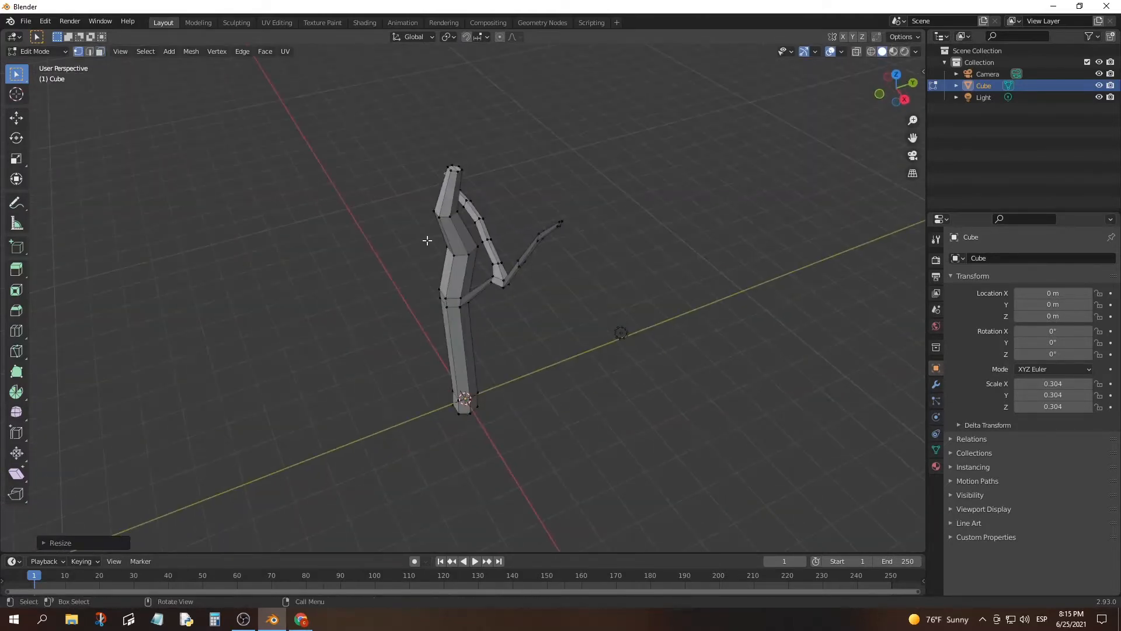
Add a loop cut to the upper trunk and extrude a thin bent branch opposite the first one.
{"action": "key", "text": "Tab"}
{"action": "key", "text": "Tab"}
{"action": "mouse_move", "coordinate": [550, 292]}
{"action": "middle_mouse_down"}
{"action": "mouse_move", "coordinate": [512, 251]}
{"action": "mouse_move", "coordinate": [550, 295]}
{"action": "middle_mouse_up"}
{"action": "left_click", "coordinate": [16, 331]}
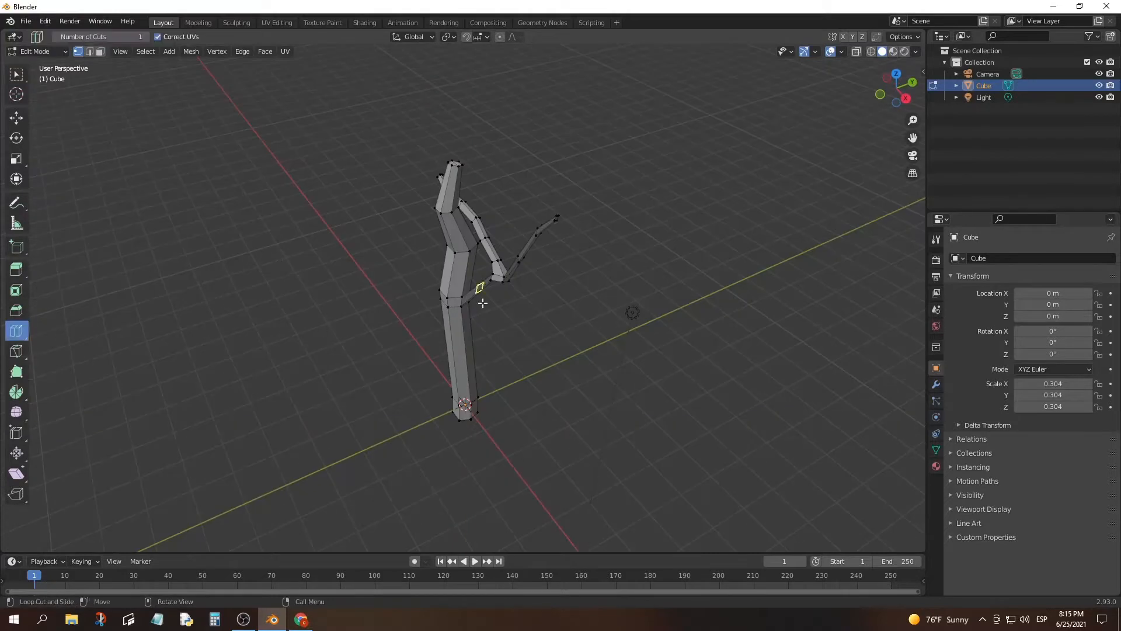
{"action": "left_click", "coordinate": [906, 98]}
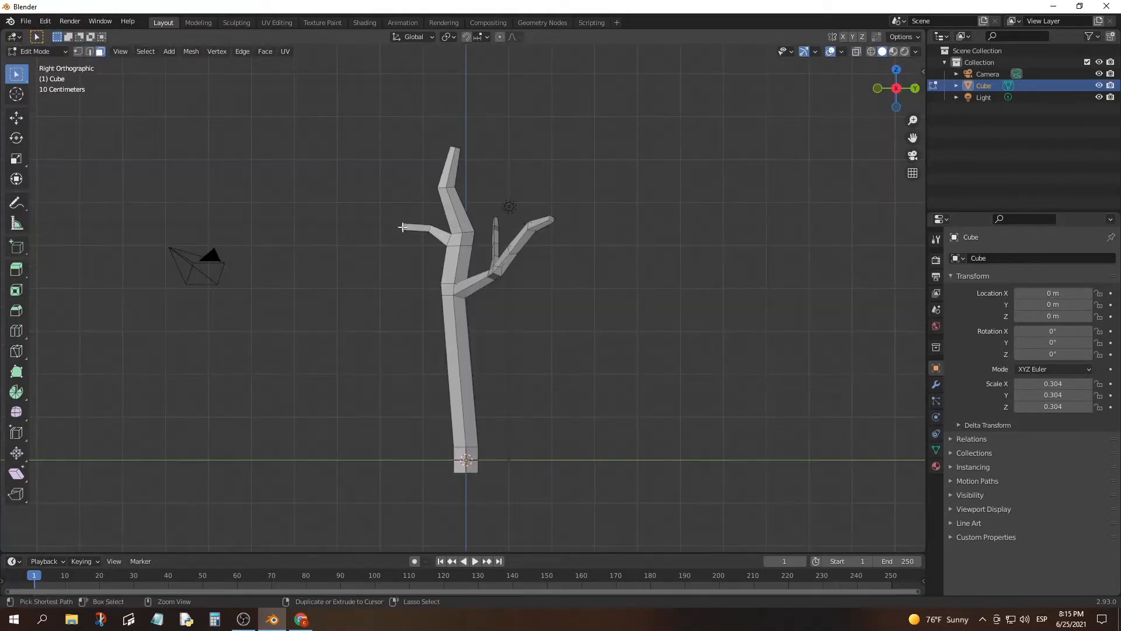
{"action": "left_click_drag", "start_coordinate": [361, 219], "coordinate": [368, 219]}
Extrude more bent branches from the upper trunk in the front view and taper their tips.
{"action": "left_click", "coordinate": [17, 75]}
{"action": "middle_click_drag", "start_coordinate": [253, 188], "coordinate": [355, 233]}
{"action": "scroll", "coordinate": [355, 234], "scroll_direction": "up", "scroll_amount": 3}
{"action": "left_click", "coordinate": [413, 149]}
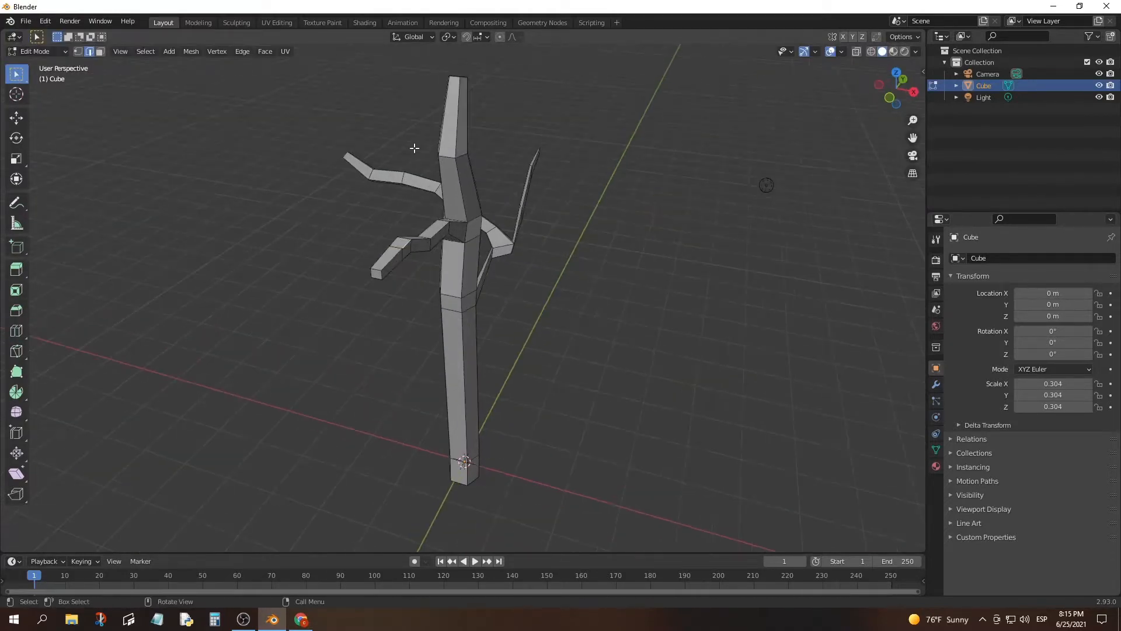
{"action": "key", "text": "KP_1"}
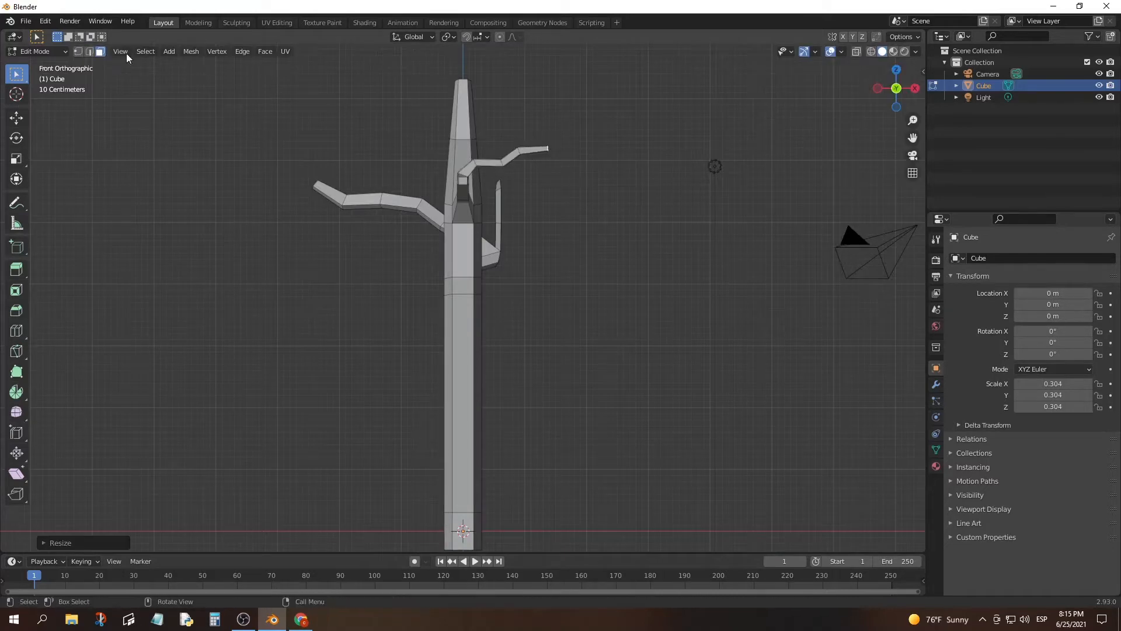
Move the upper branch end outward from the trunk, using smooth proportional editing.
{"action": "key", "text": "g"}
{"action": "left_click", "coordinate": [575, 166]}
{"action": "middle_click_drag", "start_coordinate": [575, 166], "coordinate": [561, 309]}
{"action": "key", "text": "g"}
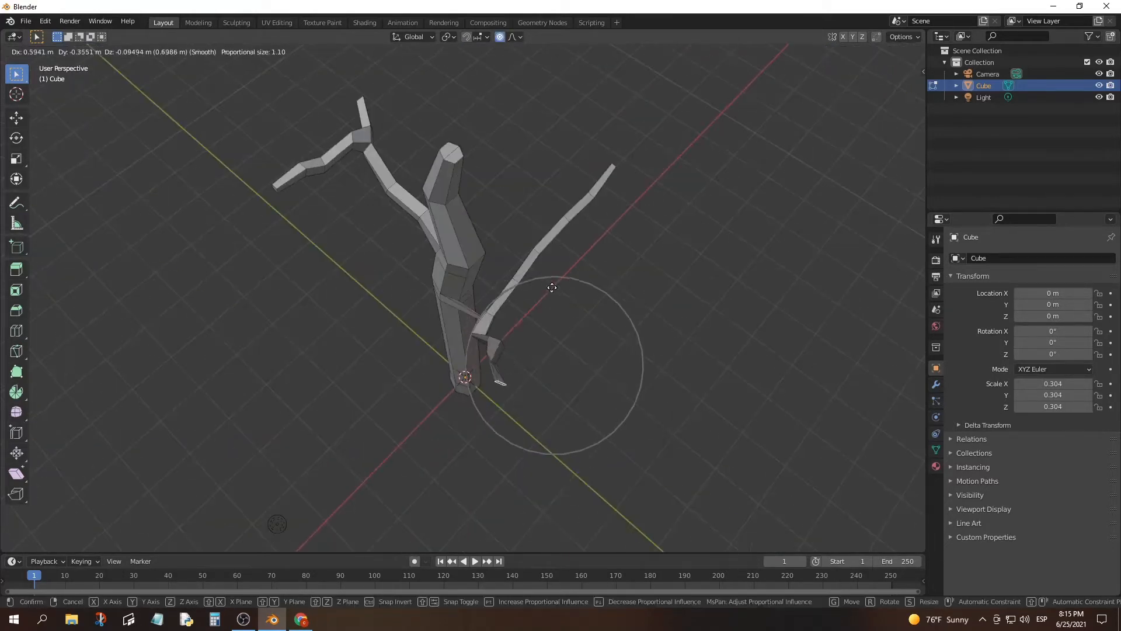
{"action": "left_click", "coordinate": [560, 263]}
Move several faces of the upper branches to spread and bend them around the trunk.
{"action": "middle_click_drag", "start_coordinate": [560, 263], "coordinate": [372, 223]}
{"action": "key", "text": "g"}
{"action": "left_click", "coordinate": [623, 280]}
{"action": "left_click", "coordinate": [403, 205]}
{"action": "key", "text": "g"}
{"action": "left_click", "coordinate": [626, 188]}
{"action": "key", "text": "g"}
{"action": "left_click", "coordinate": [676, 274]}
Reposition the remaining side-branch segments so the branches bend more naturally.
{"action": "left_click", "coordinate": [408, 172]}
{"action": "middle_click_drag", "start_coordinate": [408, 171], "coordinate": [461, 251]}
{"action": "left_click", "coordinate": [374, 274]}
{"action": "key", "text": "g"}
{"action": "middle_click_drag", "start_coordinate": [373, 275], "coordinate": [446, 255]}
{"action": "left_click", "coordinate": [426, 280]}
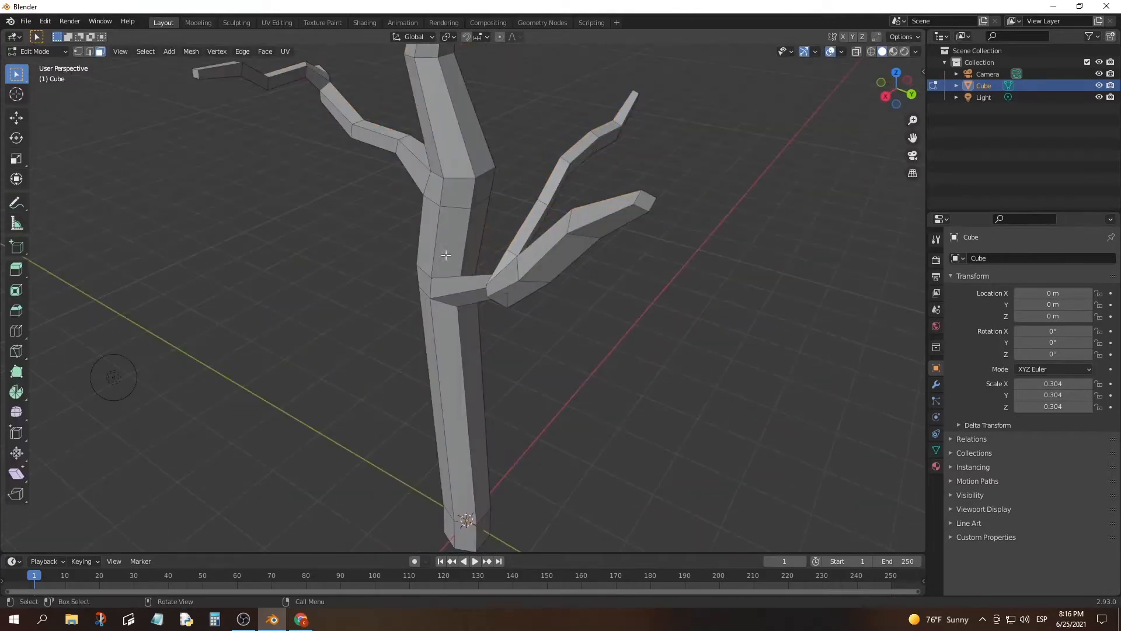
Extrude a new bent branch from the face in the middle of the trunk, working in the back view.
{"action": "left_click", "coordinate": [437, 220]}
{"action": "key", "text": "ctrl+KP_1"}
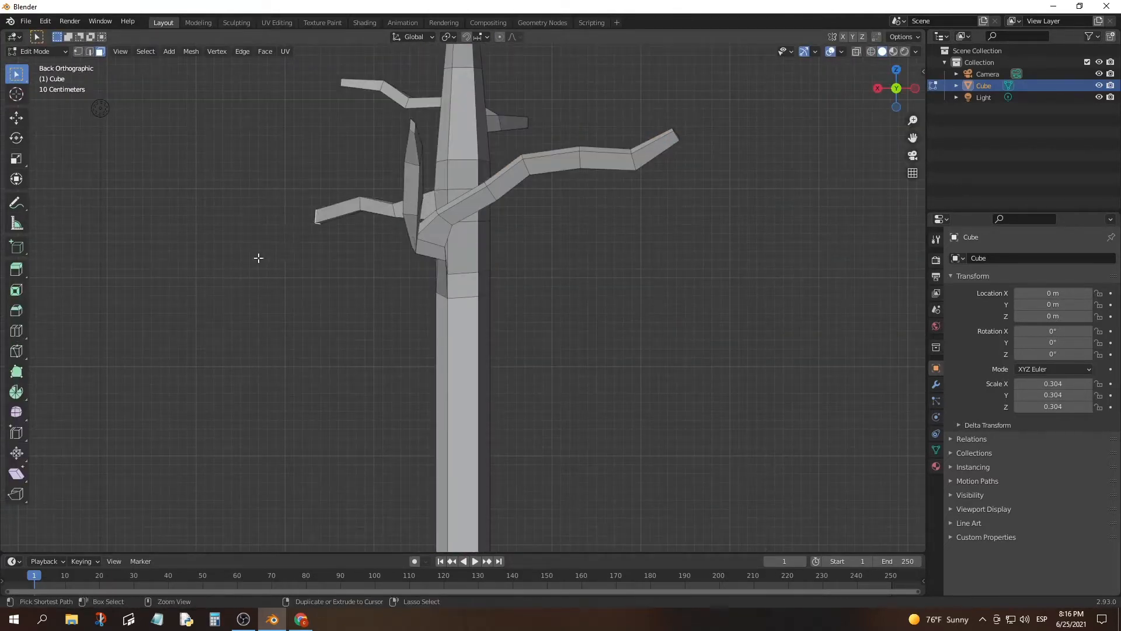
{"action": "left_click", "coordinate": [101, 52]}
{"action": "left_click", "coordinate": [16, 74]}
{"action": "middle_click_drag", "start_coordinate": [287, 182], "coordinate": [348, 218]}
{"action": "left_click", "coordinate": [344, 217]}
Scale down and move the new branch's end, and extrude a forking twig.
{"action": "left_click", "coordinate": [883, 96]}
{"action": "key", "text": "s"}
{"action": "middle_click_drag", "start_coordinate": [473, 185], "coordinate": [503, 169]}
{"action": "key", "text": "g"}
{"action": "left_click", "coordinate": [447, 185]}
{"action": "left_click", "coordinate": [913, 84]}
{"action": "right_click", "coordinate": [269, 146], "text": "ctrl"}
Shift the twig ends into place with proportional editing to shape the forked branches.
{"action": "key", "text": "Tab"}
{"action": "middle_click_drag", "start_coordinate": [514, 218], "coordinate": [633, 252]}
{"action": "key", "text": "Tab"}
{"action": "key", "text": "g"}
{"action": "left_click", "coordinate": [494, 190]}
{"action": "middle_click_drag", "start_coordinate": [494, 190], "coordinate": [280, 257]}
{"action": "left_click", "coordinate": [631, 403]}
{"action": "key", "text": "g"}
{"action": "left_click", "coordinate": [624, 386]}
{"action": "scroll", "coordinate": [472, 298], "scroll_direction": "down", "scroll_amount": 3}
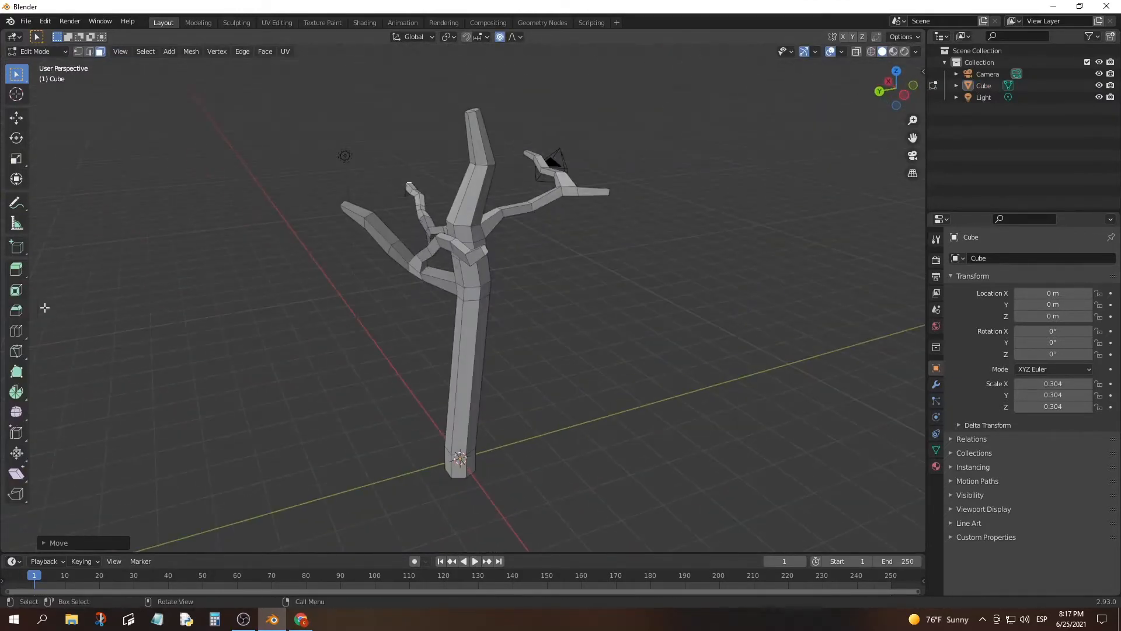
Extrude a short branch from the upper trunk in the back view and move its end into place.
{"action": "key", "text": "ctrl+KP_1"}
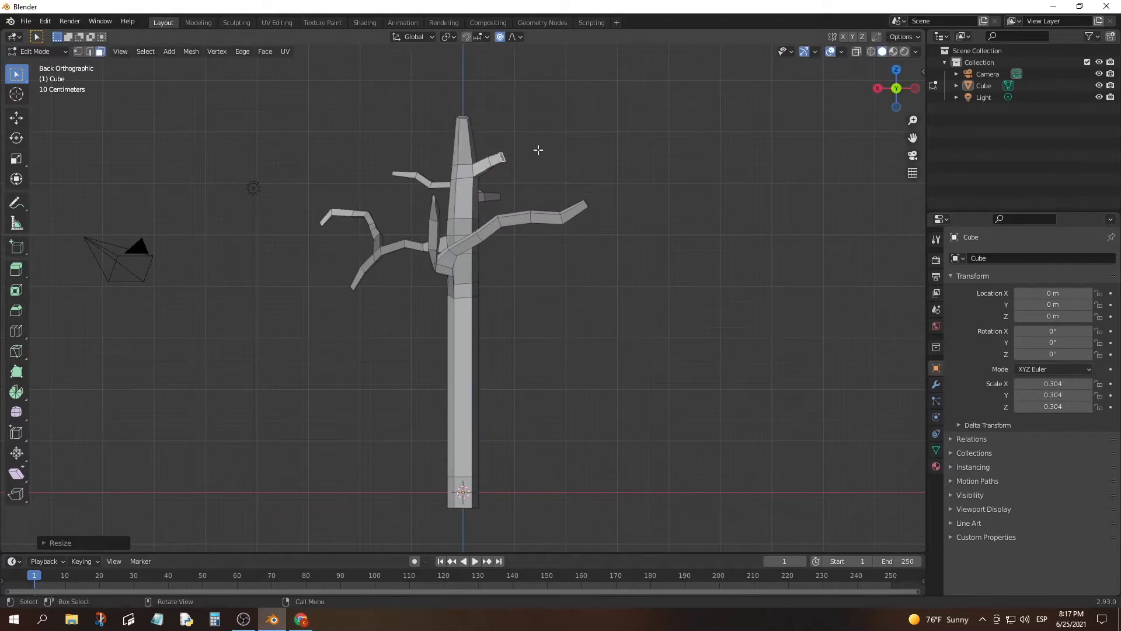
{"action": "left_click", "coordinate": [646, 158]}
{"action": "key", "text": "g"}
{"action": "middle_click_drag", "start_coordinate": [647, 158], "coordinate": [464, 211]}
{"action": "left_click", "coordinate": [912, 92]}
Extrude another upward-bending branch near the trunk's top in the right view and reposition its end.
{"action": "left_click", "coordinate": [915, 88]}
{"action": "middle_click_drag", "start_coordinate": [431, 172], "coordinate": [497, 234], "text": "ctrl"}
{"action": "left_click", "coordinate": [423, 201]}
{"action": "left_click", "coordinate": [909, 94]}
{"action": "middle_click_drag", "start_coordinate": [408, 193], "coordinate": [404, 154], "text": "ctrl"}
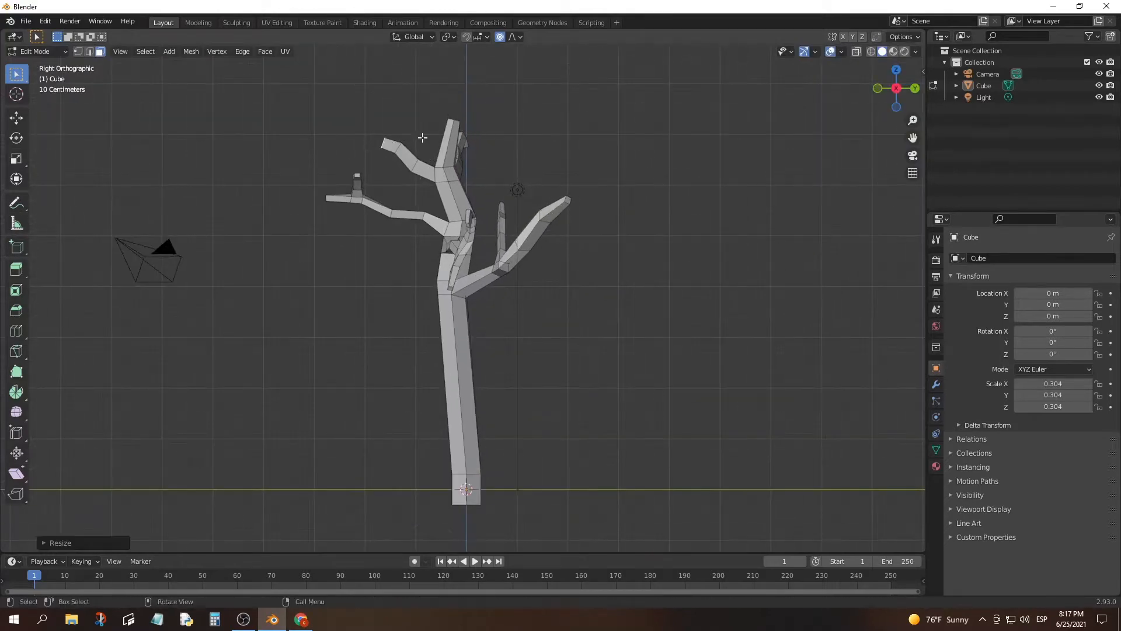
{"action": "key", "text": "g"}
{"action": "left_click", "coordinate": [603, 200]}
Scale the upper branch's tip down to about 0.7 with proportional editing.
{"action": "middle_click_drag", "start_coordinate": [492, 140], "coordinate": [677, 193]}
{"action": "key", "text": "s"}
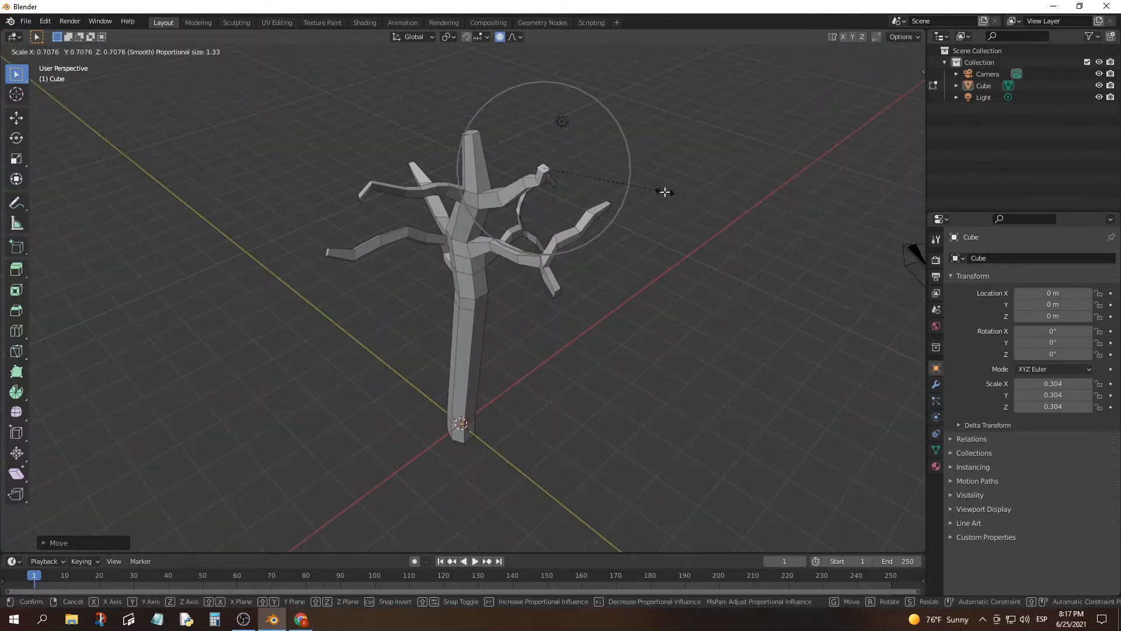
{"action": "left_click", "coordinate": [667, 190]}
{"action": "key", "text": "Tab"}
{"action": "key", "text": "Tab"}
Extrude the trunk's top in the right view into a narrower tip and leave mesh editing.
{"action": "middle_click_drag", "start_coordinate": [501, 194], "coordinate": [495, 95]}
{"action": "key", "text": "KP_3"}
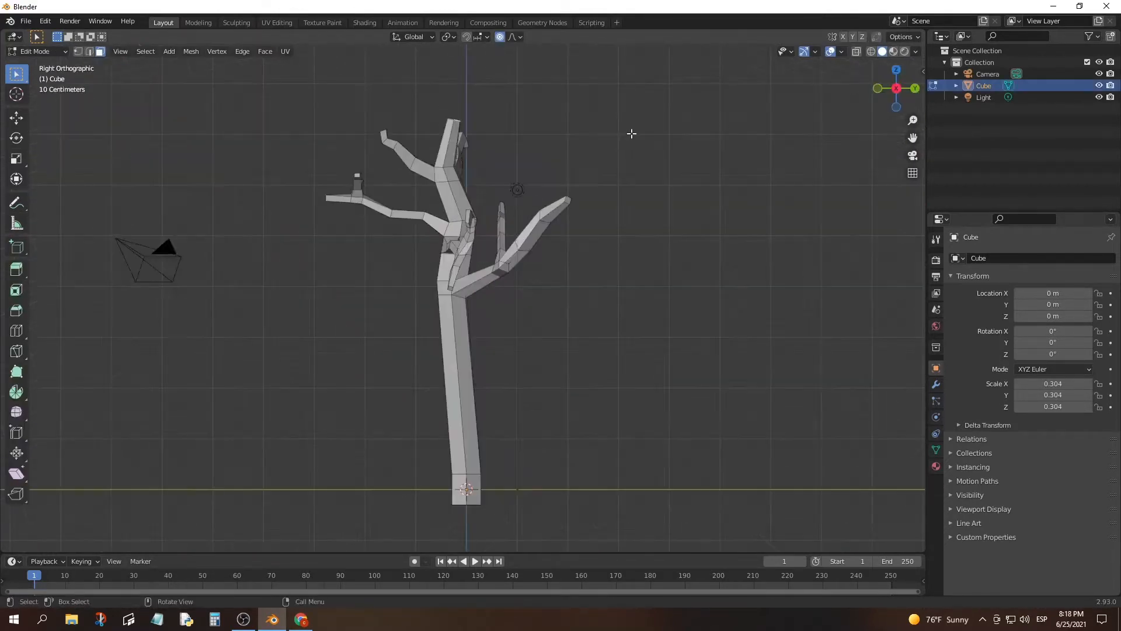
{"action": "right_click", "coordinate": [465, 108], "text": "ctrl"}
{"action": "key", "text": "Tab"}
{"action": "scroll", "coordinate": [591, 134], "scroll_direction": "down", "scroll_amount": 3}
{"action": "middle_click_drag", "start_coordinate": [590, 135], "coordinate": [471, 187]}
{"action": "key", "text": "KP_3"}
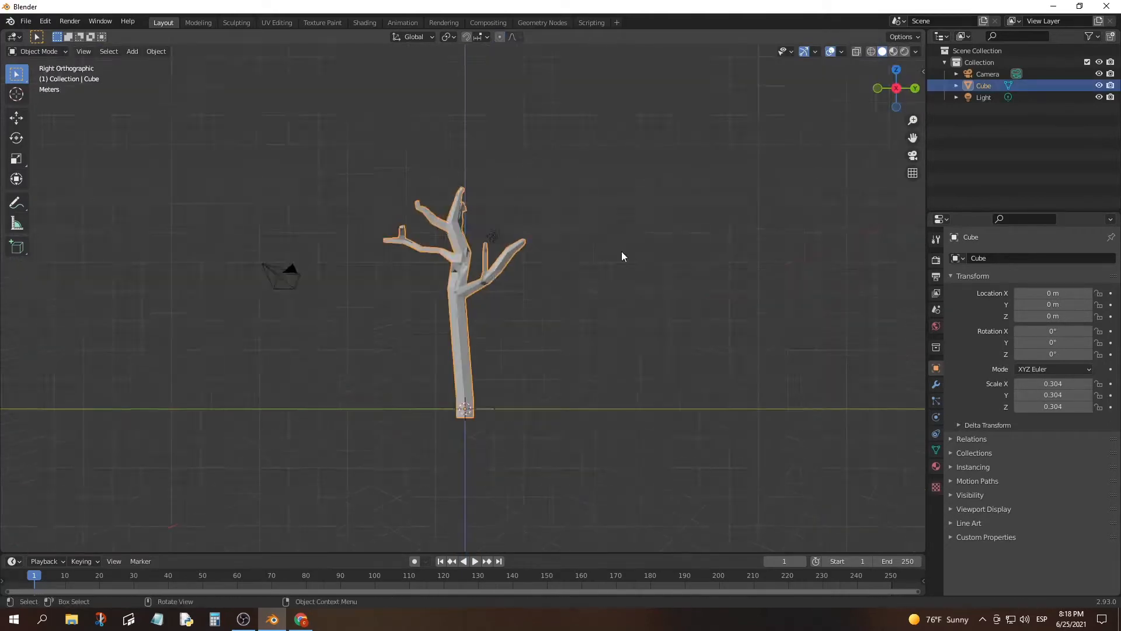
Add a loop cut to the lower trunk and extrude a tapered branch from it in the right view.
{"action": "scroll", "coordinate": [621, 251], "scroll_direction": "up", "scroll_amount": 2}
{"action": "key", "text": "Tab"}
{"action": "left_click", "coordinate": [19, 331]}
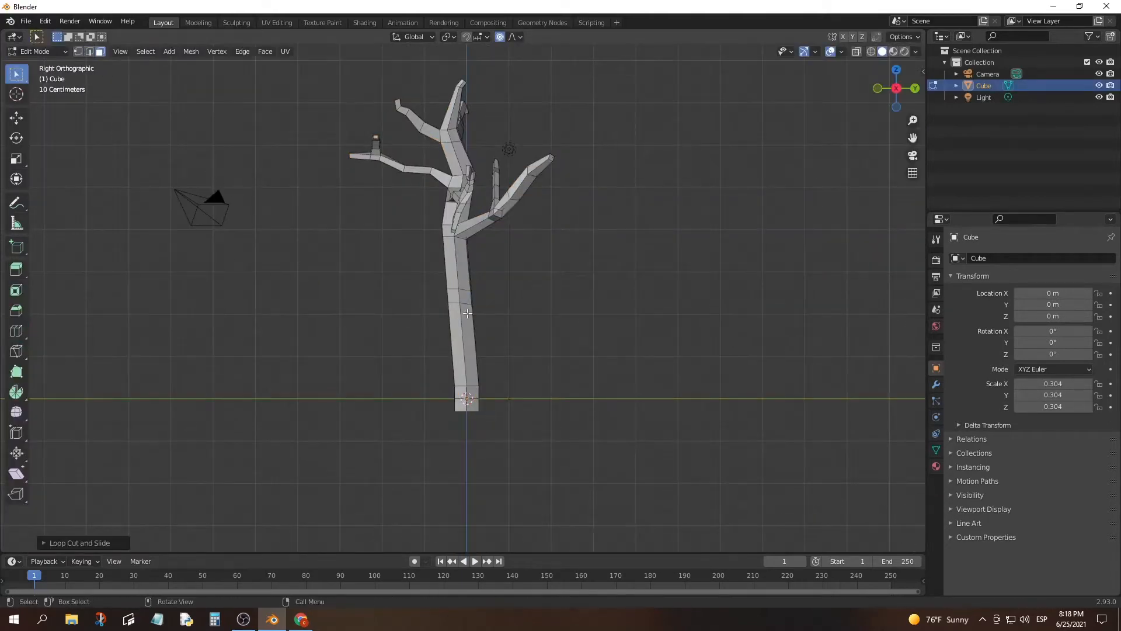
{"action": "right_click", "coordinate": [478, 288], "text": "ctrl"}
{"action": "key", "text": "s"}
{"action": "left_click", "coordinate": [536, 247]}
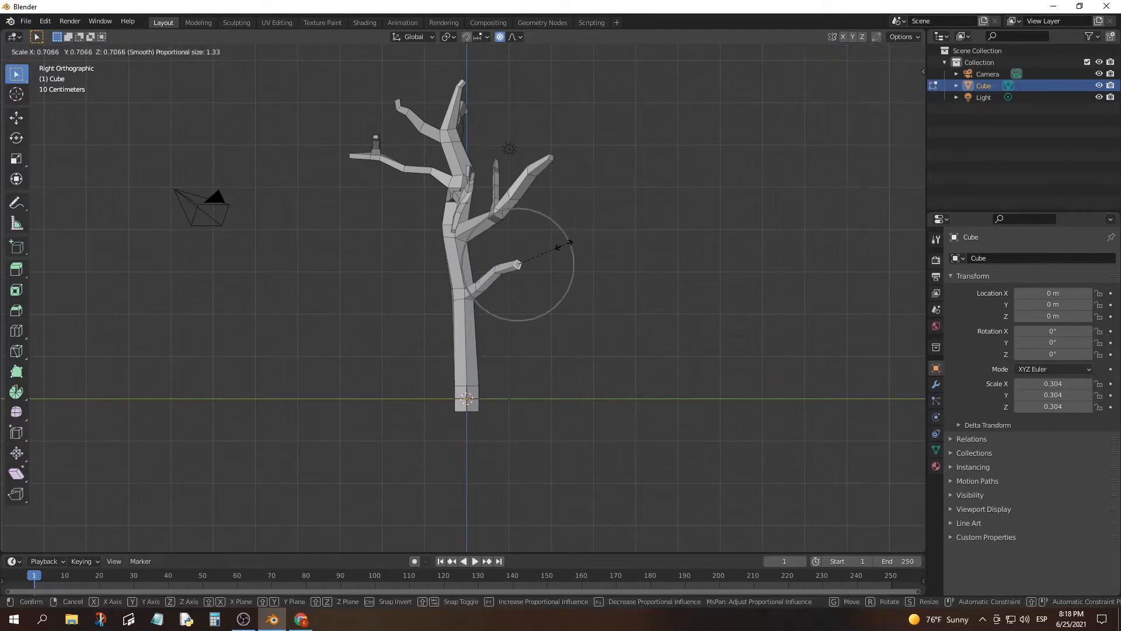
{"action": "left_click", "coordinate": [564, 244]}
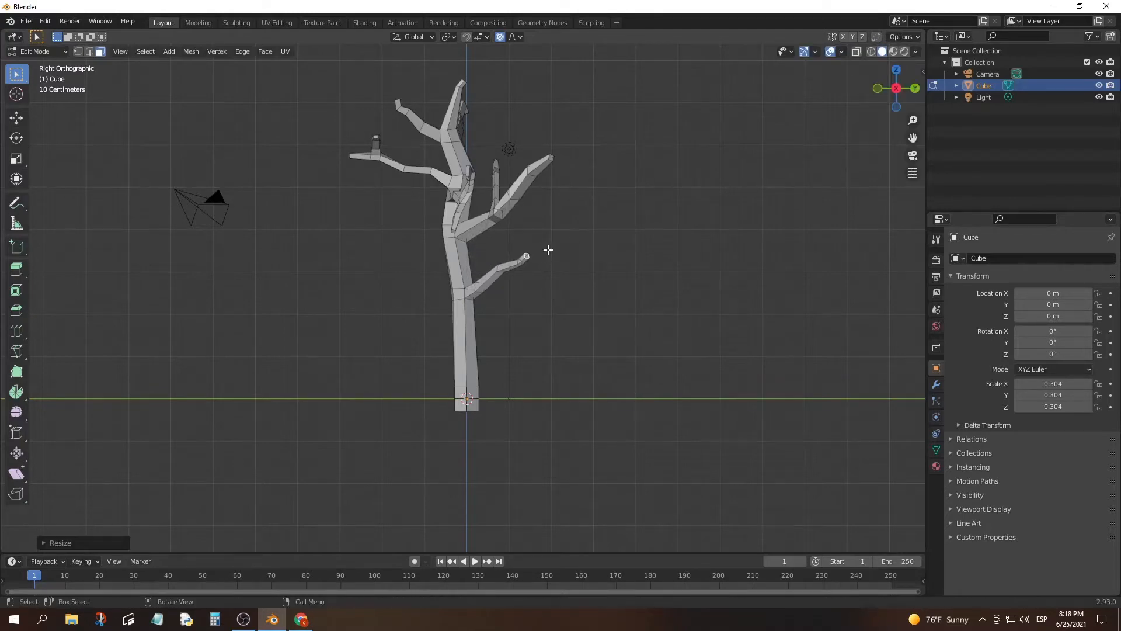
Extrude a second lower branch from the adjacent trunk face in the front view.
{"action": "middle_click_drag", "start_coordinate": [547, 250], "coordinate": [470, 301]}
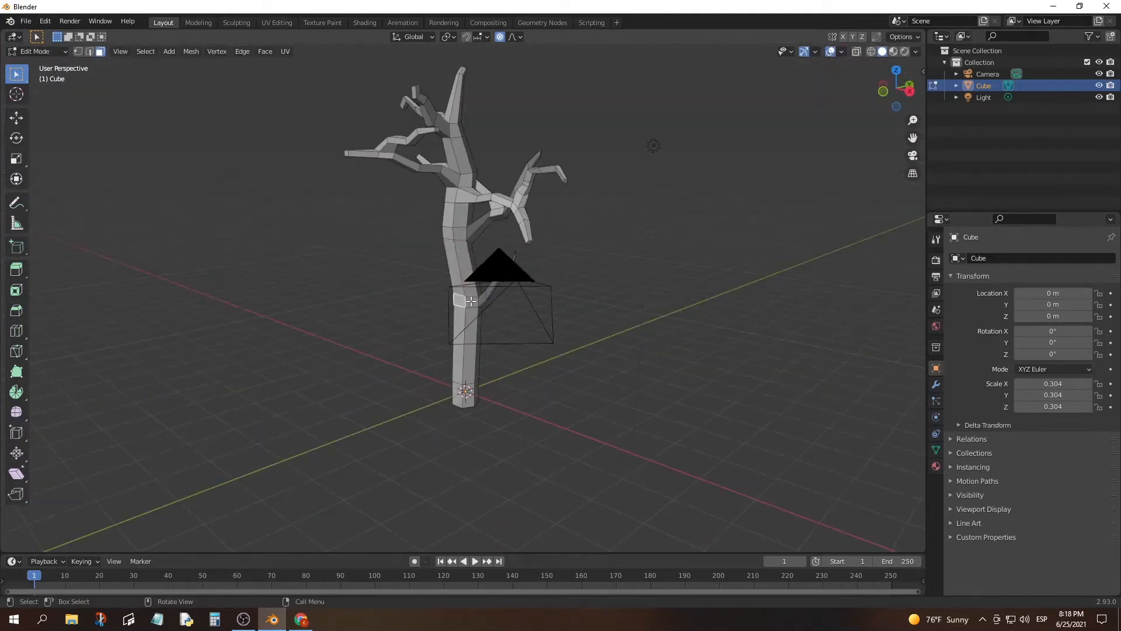
{"action": "key", "text": "KP_1"}
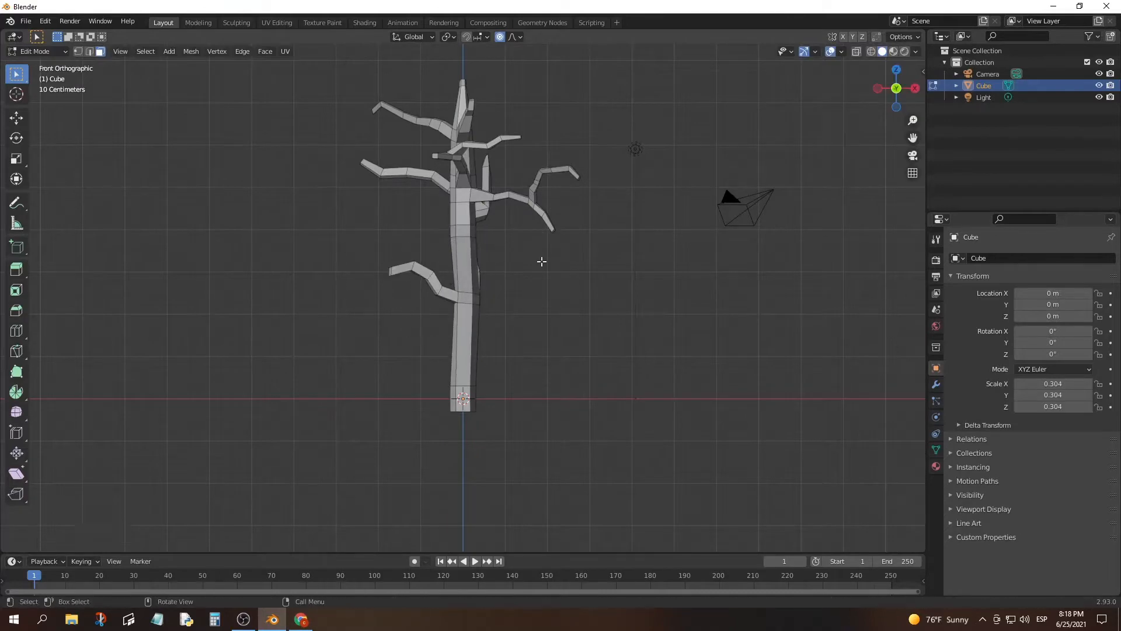
{"action": "middle_click_drag", "start_coordinate": [542, 261], "coordinate": [461, 295]}
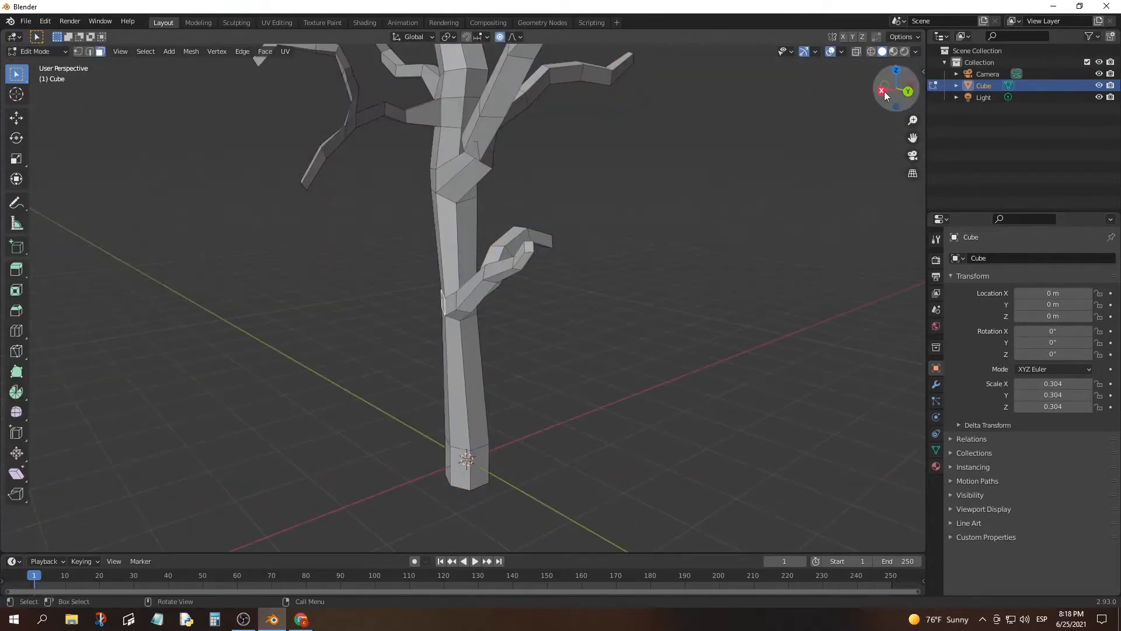
Extrude a small tapered branch with an upward twig from the lower trunk in the back view.
{"action": "left_click", "coordinate": [908, 91]}
{"action": "right_click", "coordinate": [408, 276], "text": "ctrl"}
{"action": "right_click", "coordinate": [392, 271], "text": "ctrl"}
{"action": "key", "text": "s"}
{"action": "left_click", "coordinate": [393, 266]}
{"action": "right_click", "coordinate": [393, 249], "text": "ctrl"}
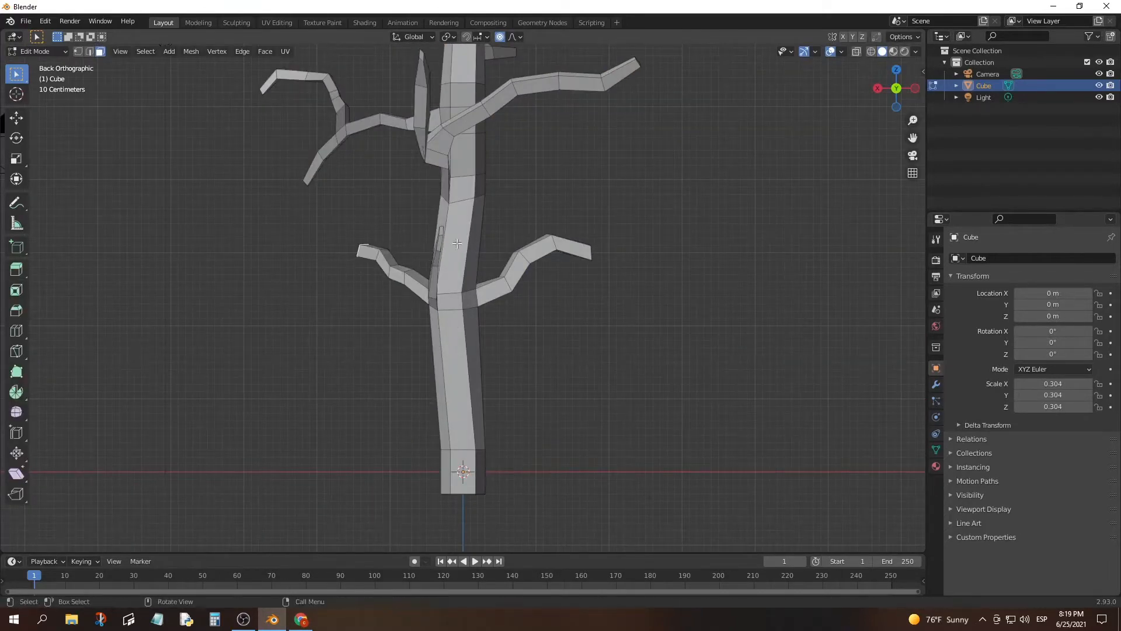
{"action": "key", "text": "s"}
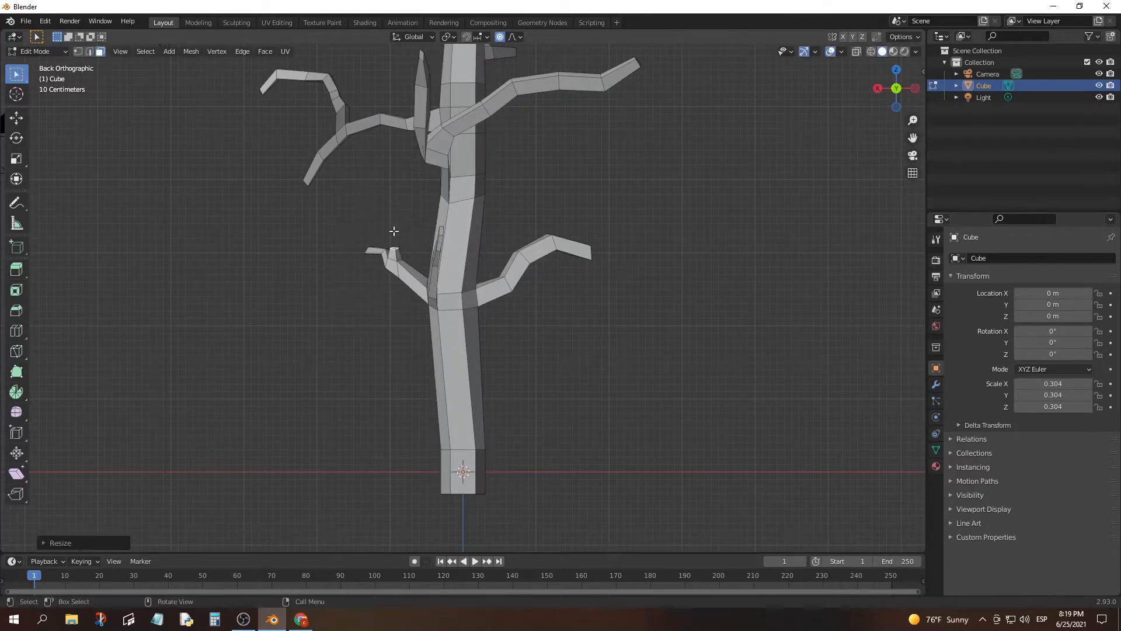
{"action": "key", "text": "Tab"}
Add a vertex group to the tree mesh.
{"action": "left_click", "coordinate": [625, 202]}
{"action": "middle_click_drag", "start_coordinate": [625, 205], "coordinate": [649, 260]}
{"action": "scroll", "coordinate": [649, 260], "scroll_direction": "down", "scroll_amount": 4}
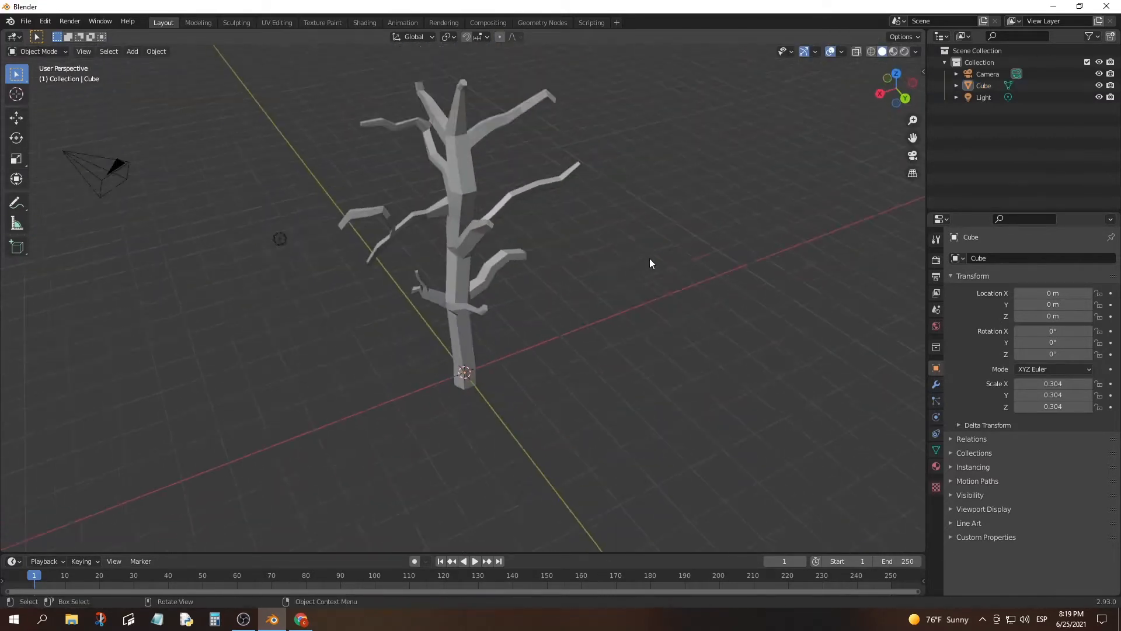
{"action": "left_click", "coordinate": [936, 450]}
{"action": "left_click", "coordinate": [1110, 293]}
Select the vertices at the branch tips and trunk top with X-ray on, and assign them to the vertex group.
{"action": "key", "text": "Tab"}
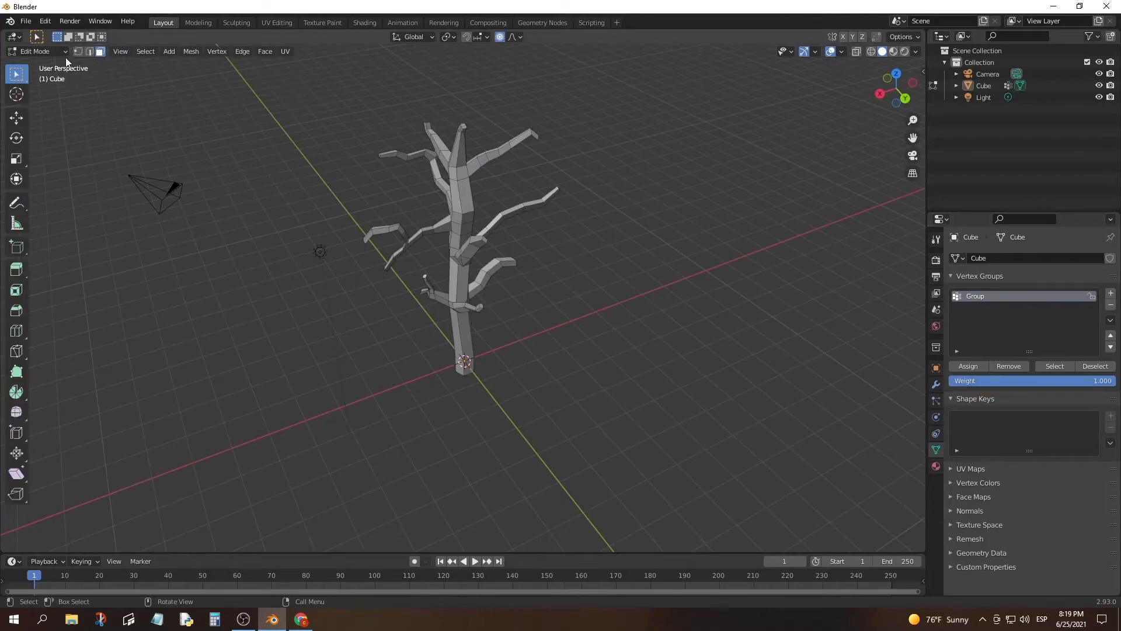
{"action": "left_click", "coordinate": [490, 304]}
{"action": "middle_click_drag", "start_coordinate": [489, 305], "coordinate": [475, 263]}
{"action": "left_click_drag", "start_coordinate": [429, 279], "coordinate": [417, 268]}
{"action": "middle_click_drag", "start_coordinate": [430, 135], "coordinate": [513, 129]}
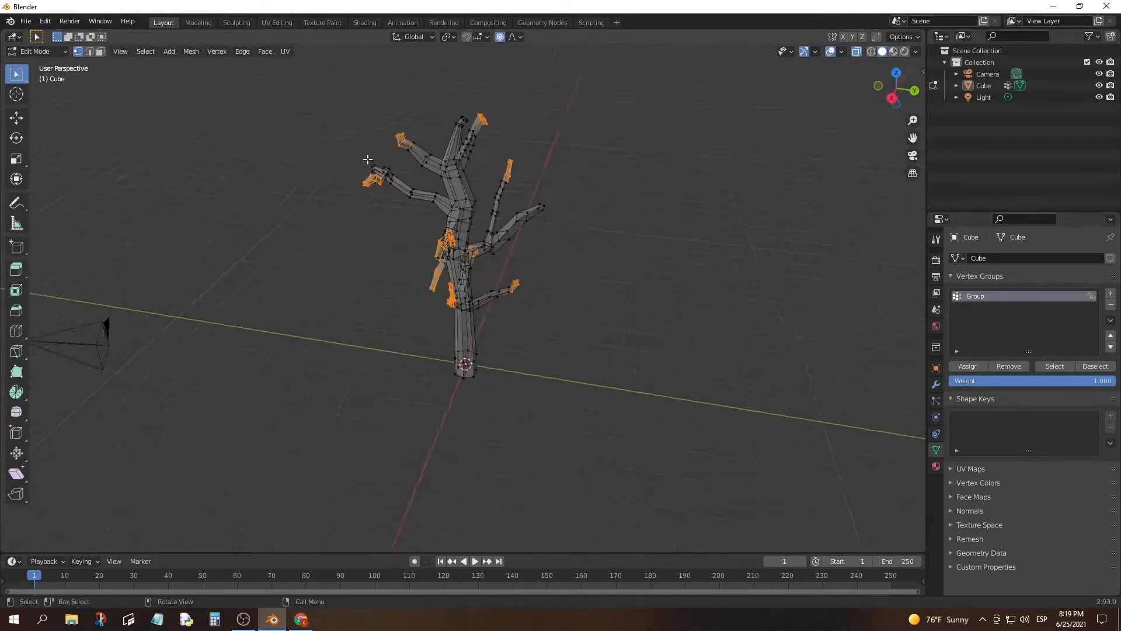
{"action": "mouse_move", "coordinate": [280, 204]}
{"action": "middle_mouse_down"}
{"action": "mouse_move", "coordinate": [338, 272]}
{"action": "mouse_move", "coordinate": [284, 202]}
{"action": "middle_mouse_up"}
{"action": "left_click", "coordinate": [459, 115]}
{"action": "middle_click_drag", "start_coordinate": [494, 156], "coordinate": [896, 380]}
Inspect the vertex group's weights around the tree in Weight Paint mode.
{"action": "key", "text": "Tab"}
{"action": "left_click", "coordinate": [43, 53]}
{"action": "left_click", "coordinate": [42, 110]}
{"action": "mouse_move", "coordinate": [742, 176]}
{"action": "middle_mouse_down"}
{"action": "mouse_move", "coordinate": [770, 204]}
{"action": "mouse_move", "coordinate": [542, 215]}
{"action": "middle_mouse_up"}
{"action": "right_click", "coordinate": [542, 215]}
{"action": "mouse_move", "coordinate": [695, 248]}
{"action": "middle_mouse_down"}
{"action": "mouse_move", "coordinate": [573, 266]}
{"action": "mouse_move", "coordinate": [508, 258]}
{"action": "mouse_move", "coordinate": [603, 262]}
{"action": "middle_mouse_up"}
Return the tree to Object Mode and show its particle settings.
{"action": "key", "text": "Tab"}
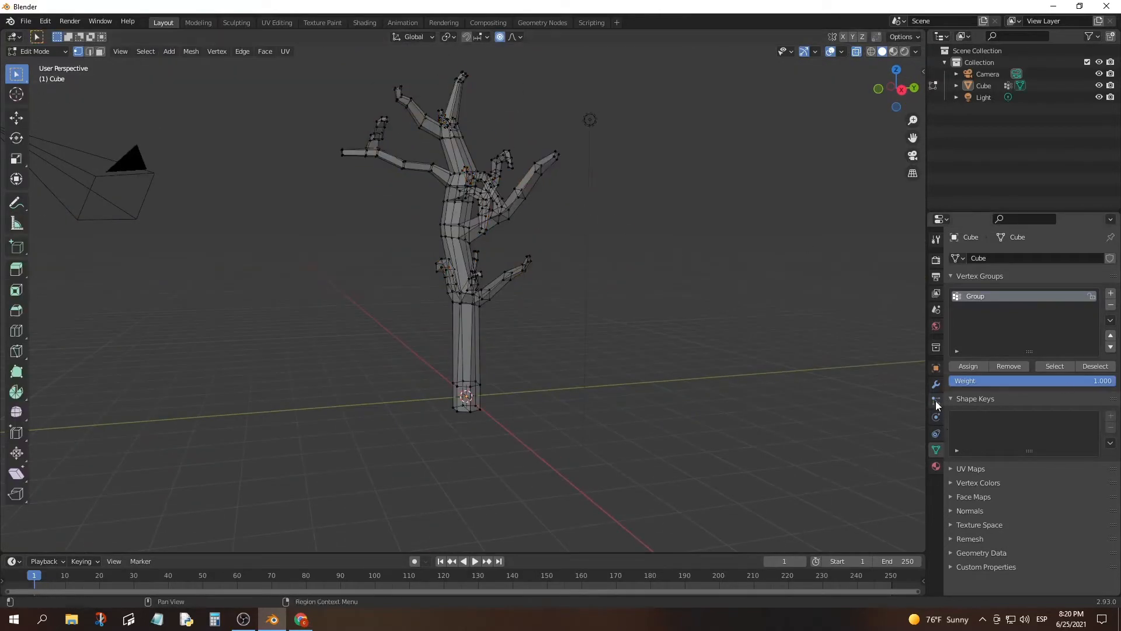
{"action": "left_click", "coordinate": [935, 401]}
{"action": "left_click", "coordinate": [44, 52]}
{"action": "left_click", "coordinate": [48, 67]}
{"action": "middle_click_drag", "start_coordinate": [505, 231], "coordinate": [527, 275]}
Search the add-ons in the preferences for "images" and close the preferences.
{"action": "left_click", "coordinate": [46, 22]}
{"action": "left_click", "coordinate": [72, 188]}
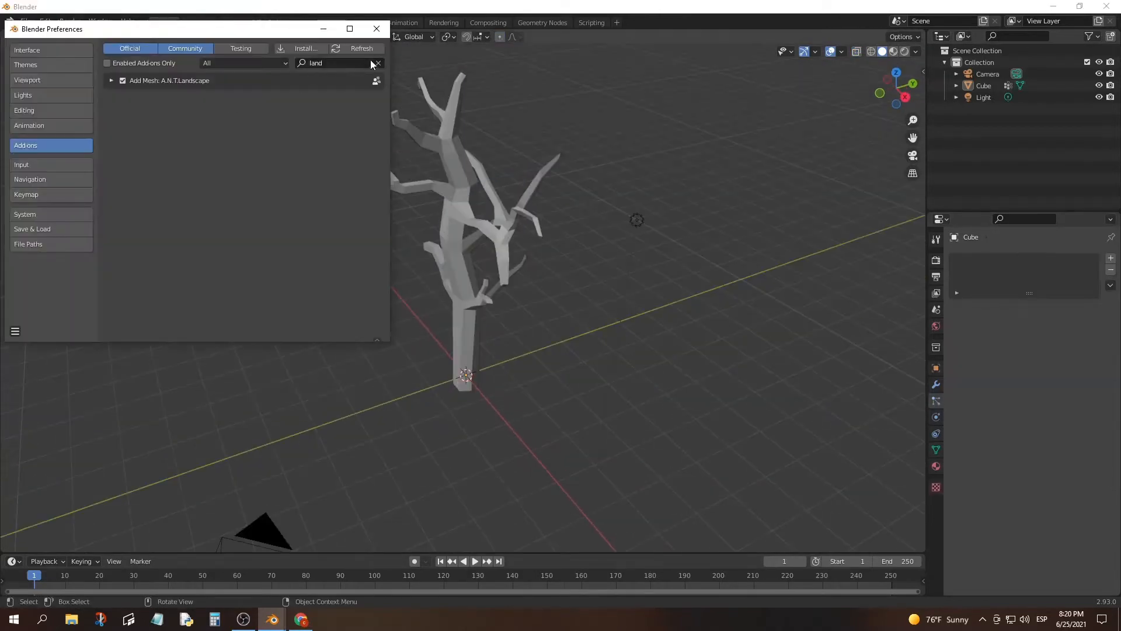
{"action": "left_click", "coordinate": [377, 63]}
{"action": "left_click", "coordinate": [324, 63]}
{"action": "type", "text": "images"}
{"action": "left_click", "coordinate": [377, 29]}
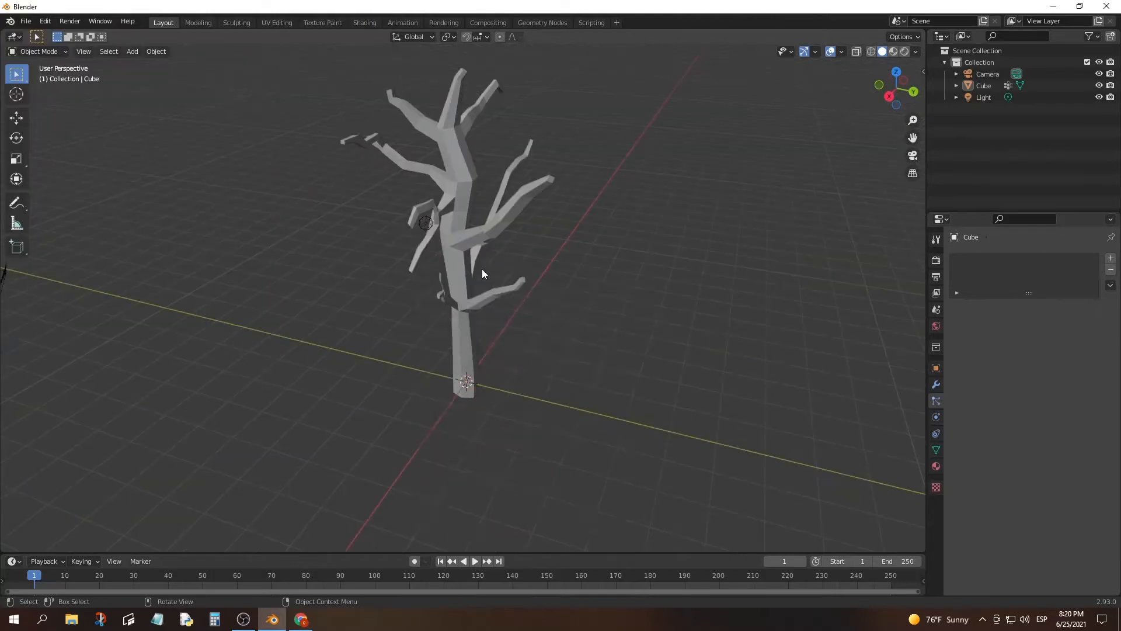
Import the Tree Branch (1) image as a plane and move it along Y, clear of the tree.
{"action": "key", "text": "shift+a"}
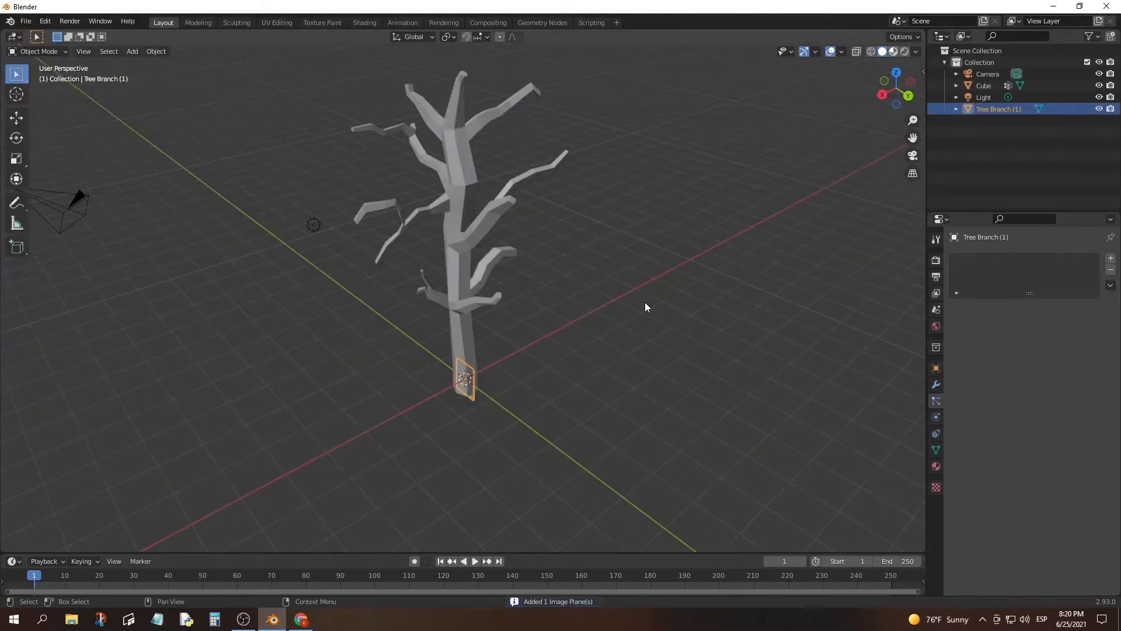
{"action": "left_click", "coordinate": [899, 77]}
{"action": "key", "text": "g"}
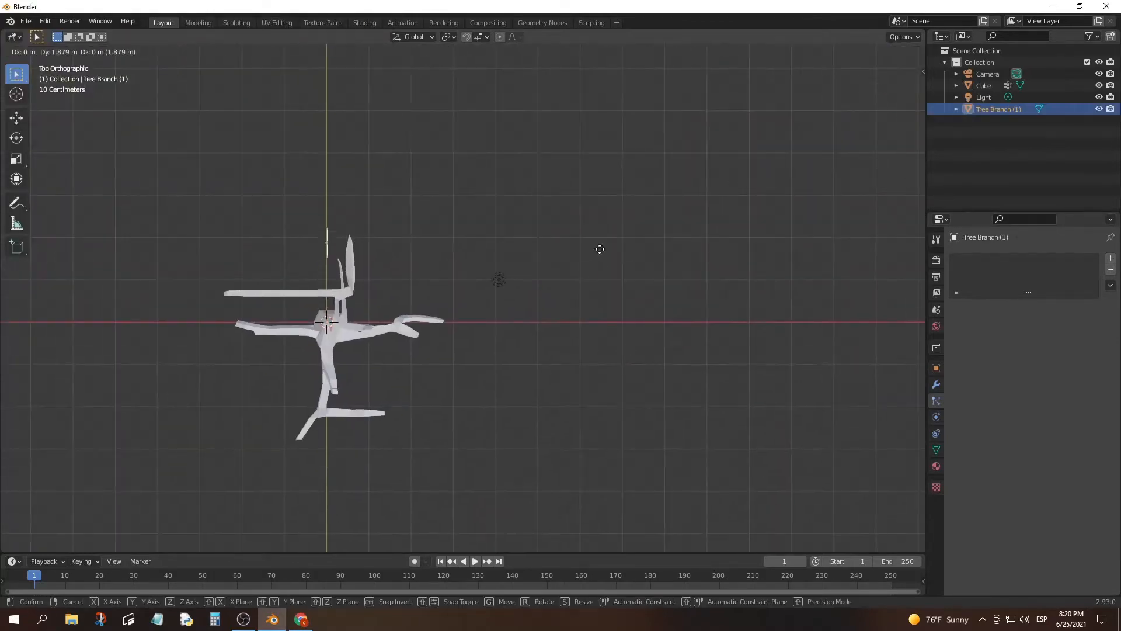
Rotate the branch image plane 90° around the global Y axis.
{"action": "left_click", "coordinate": [916, 89]}
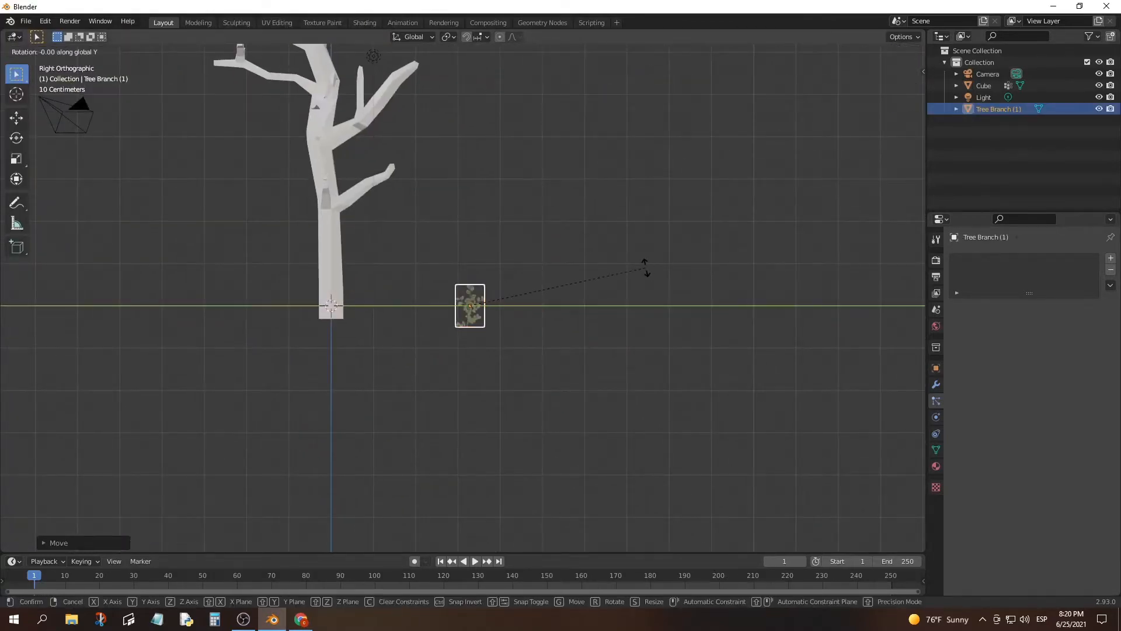
{"action": "type", "text": "90"}
{"action": "key", "text": "Return"}
Rotate the branch image plane about 90° in top view so the branch points along the Y axis.
{"action": "middle_click_drag", "start_coordinate": [645, 268], "coordinate": [649, 339]}
{"action": "left_click", "coordinate": [894, 75]}
{"action": "scroll", "coordinate": [291, 213], "scroll_direction": "up", "scroll_amount": 9}
{"action": "middle_click_drag", "start_coordinate": [290, 214], "coordinate": [438, 239], "text": "shift"}
{"action": "middle_click_drag", "start_coordinate": [433, 173], "coordinate": [527, 123], "text": "shift"}
{"action": "key", "text": "r"}
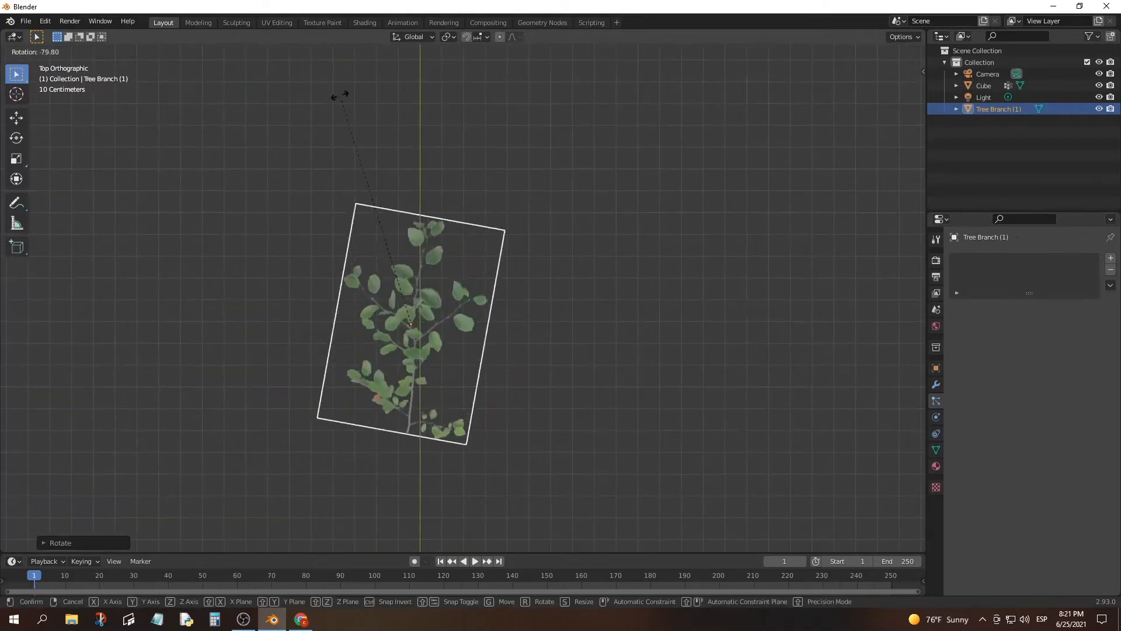
{"action": "key", "text": "Escape"}
Try dividing the branch image plane with four loop cuts across its height in Edit Mode.
{"action": "key", "text": "Tab"}
{"action": "scroll", "coordinate": [475, 180], "scroll_direction": "up", "scroll_amount": 3}
{"action": "left_click", "coordinate": [565, 285]}
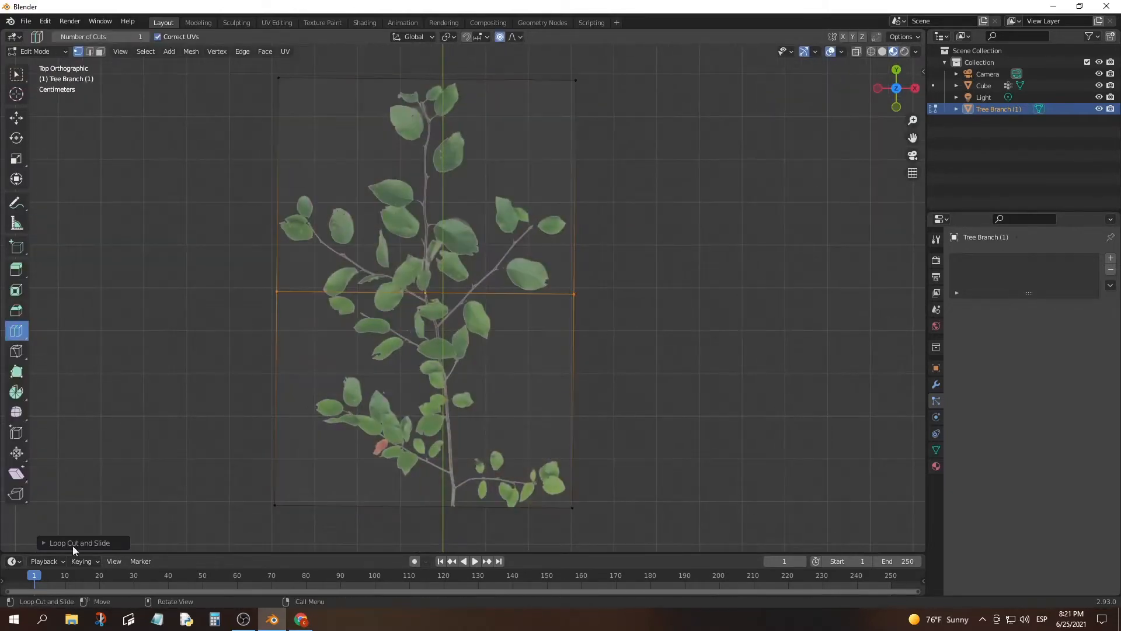
{"action": "left_click", "coordinate": [72, 544]}
{"action": "left_click_drag", "start_coordinate": [149, 449], "coordinate": [170, 449]}
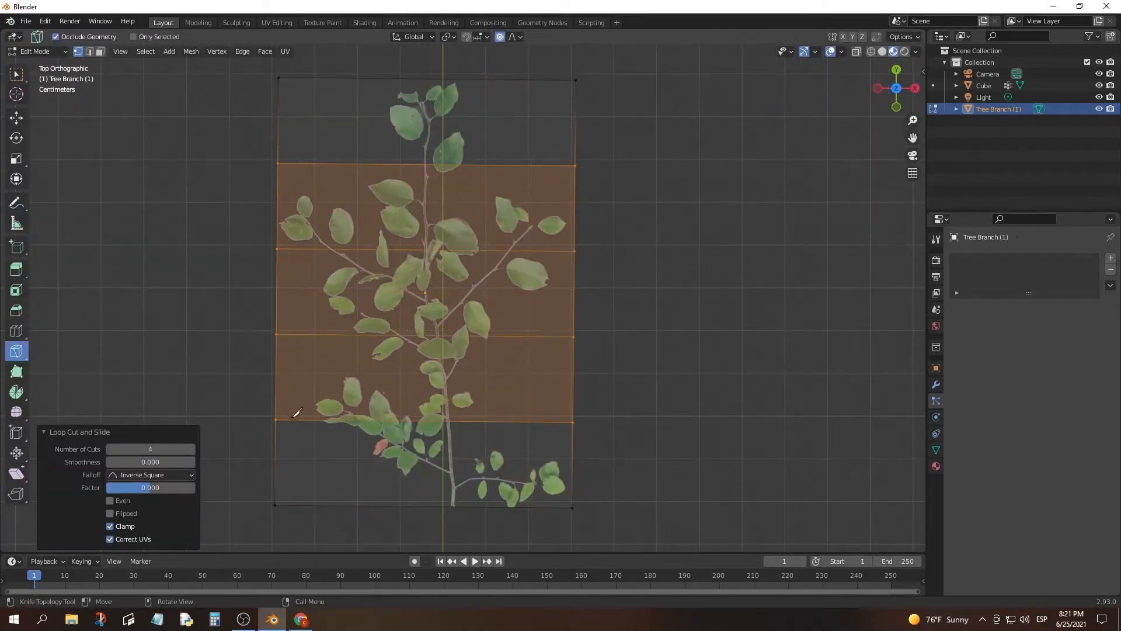
Cut an outline around the leaves with the Knife tool and delete the outer faces on both sides of the branch plane.
{"action": "key", "text": "a"}
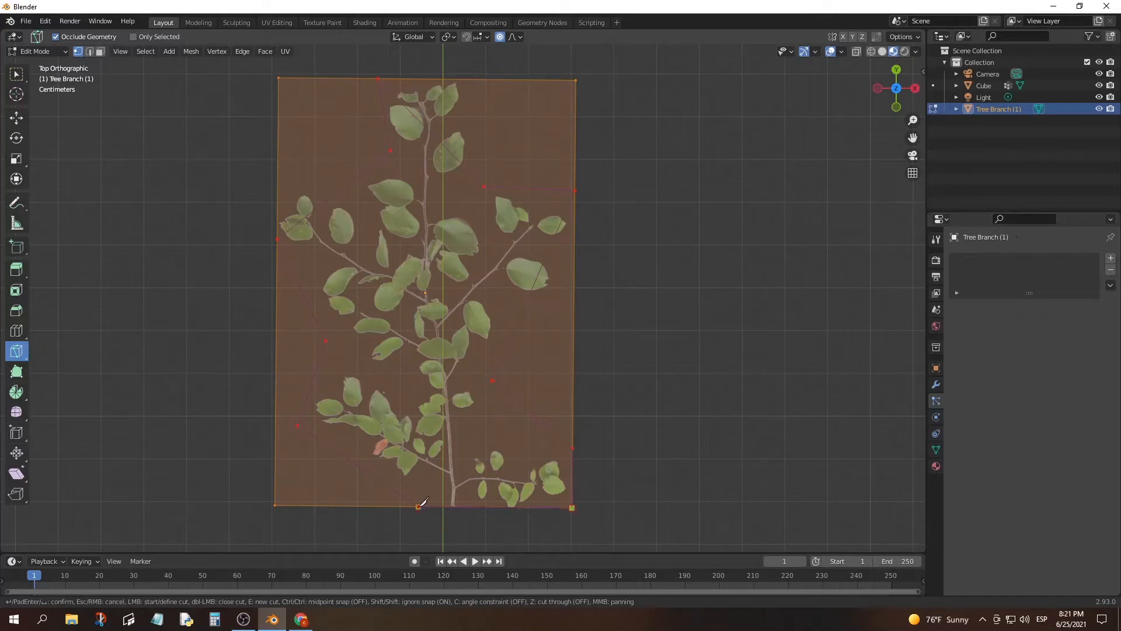
{"action": "left_click", "coordinate": [100, 51]}
{"action": "left_click", "coordinate": [17, 74]}
{"action": "left_click", "coordinate": [321, 143]}
{"action": "left_click", "coordinate": [289, 345], "text": "shift"}
{"action": "left_click", "coordinate": [525, 146]}
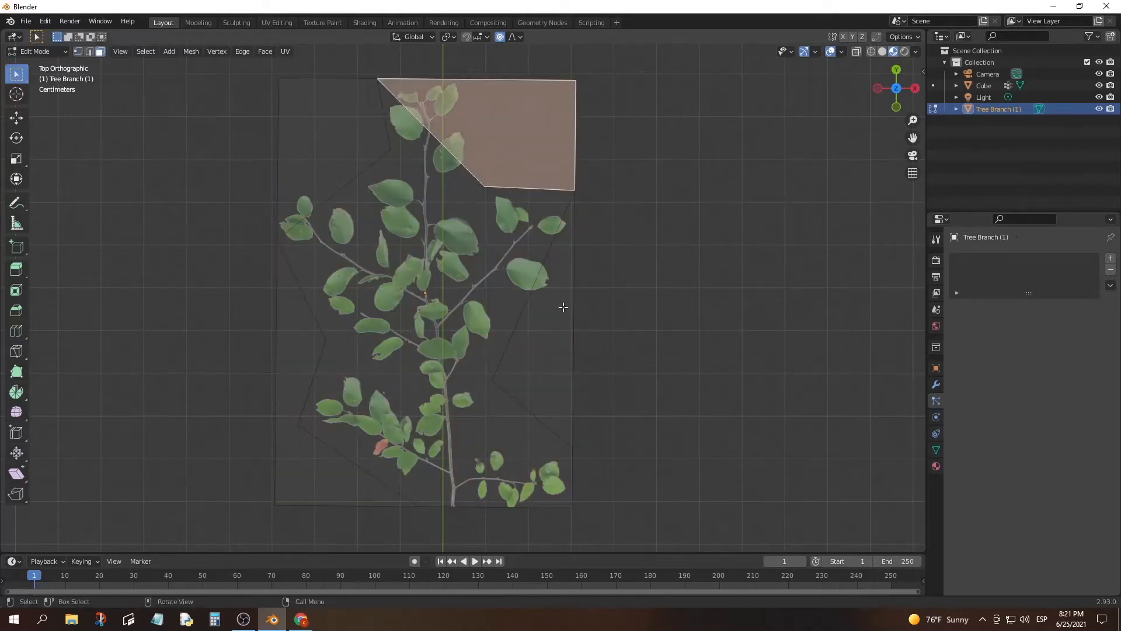
{"action": "left_click", "coordinate": [558, 309]}
{"action": "left_click", "coordinate": [327, 146], "text": "shift"}
{"action": "left_click", "coordinate": [298, 356], "text": "shift"}
{"action": "key", "text": "x"}
{"action": "left_click", "coordinate": [353, 379]}
{"action": "key", "text": "Tab"}
{"action": "key", "text": "Tab"}
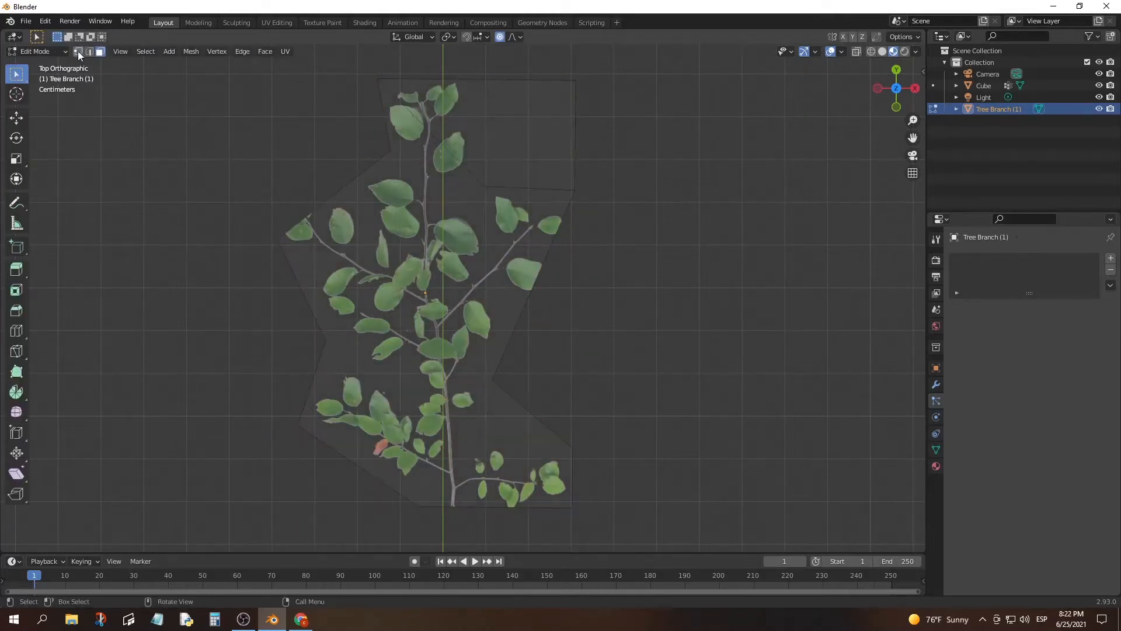
Move vertices of the branch plane out of its flat surface with proportional editing to give it a curve.
{"action": "left_click", "coordinate": [78, 51]}
{"action": "middle_click_drag", "start_coordinate": [710, 488], "coordinate": [601, 412]}
{"action": "left_click", "coordinate": [600, 412]}
{"action": "key", "text": "g"}
{"action": "left_click", "coordinate": [601, 447]}
{"action": "left_click", "coordinate": [402, 291]}
{"action": "middle_click_drag", "start_coordinate": [402, 275], "coordinate": [339, 230]}
{"action": "key", "text": "g"}
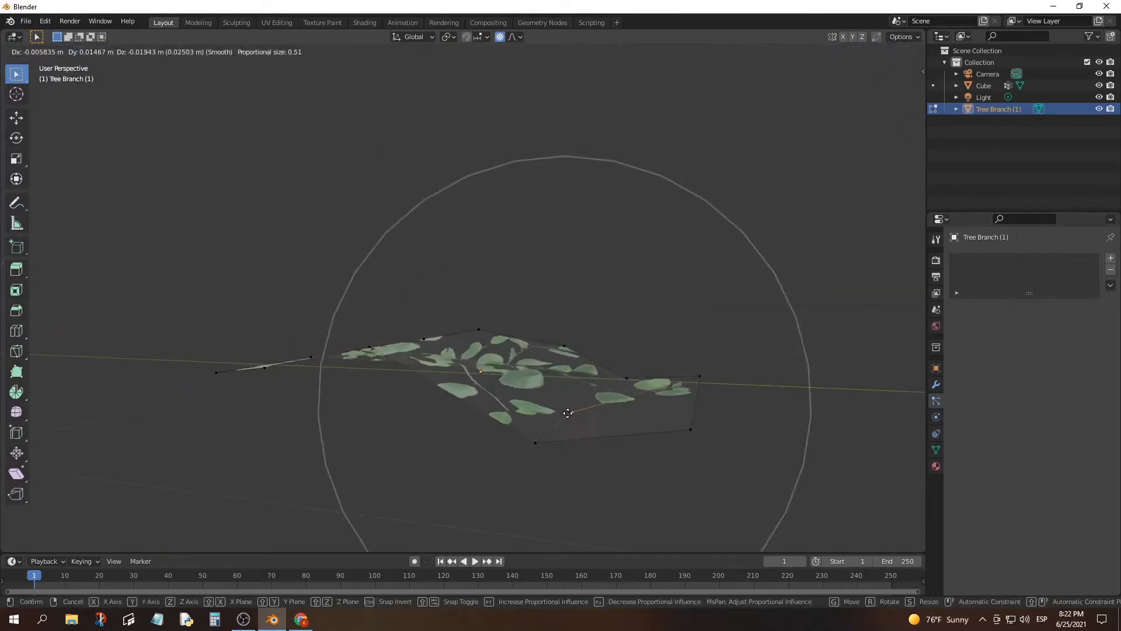
{"action": "left_click", "coordinate": [569, 416]}
Bend the far end of the branch plane downward with proportional editing and return to Object Mode.
{"action": "middle_click_drag", "start_coordinate": [187, 374], "coordinate": [250, 400]}
{"action": "left_click", "coordinate": [245, 385]}
{"action": "key", "text": "g"}
{"action": "left_click", "coordinate": [237, 406]}
{"action": "mouse_move", "coordinate": [534, 380]}
{"action": "middle_mouse_down"}
{"action": "mouse_move", "coordinate": [543, 345]}
{"action": "mouse_move", "coordinate": [534, 385]}
{"action": "middle_mouse_up"}
{"action": "key", "text": "Tab"}
Add a Hair particle system to the tree and enable its advanced options.
{"action": "scroll", "coordinate": [533, 286], "scroll_direction": "down", "scroll_amount": 12}
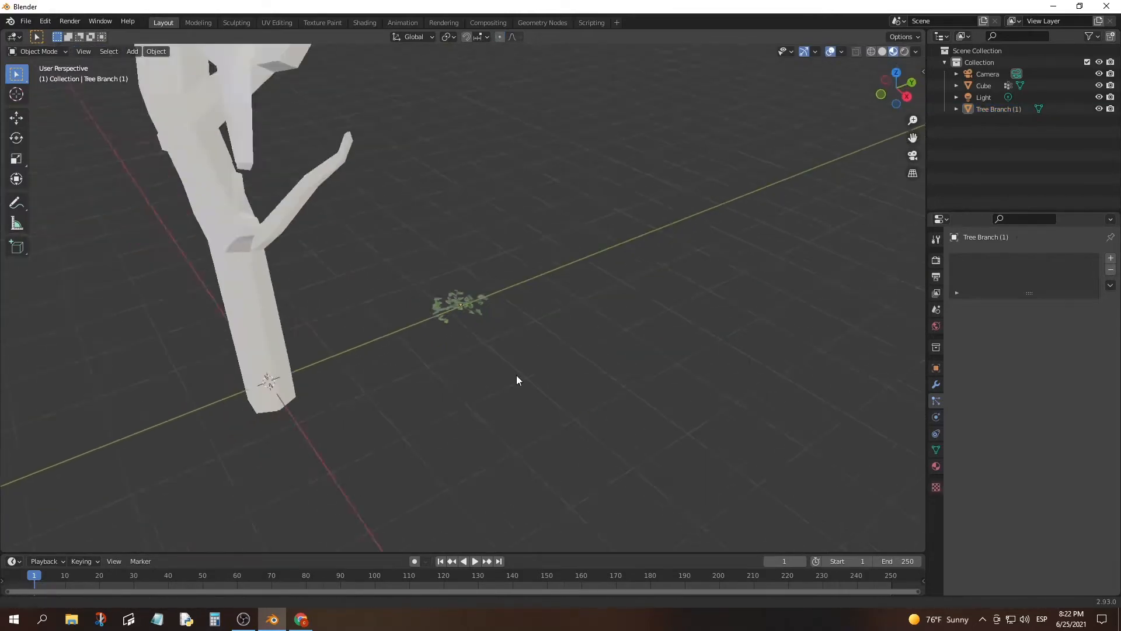
{"action": "left_click", "coordinate": [334, 291]}
{"action": "left_click", "coordinate": [1111, 258]}
{"action": "left_click", "coordinate": [1073, 322]}
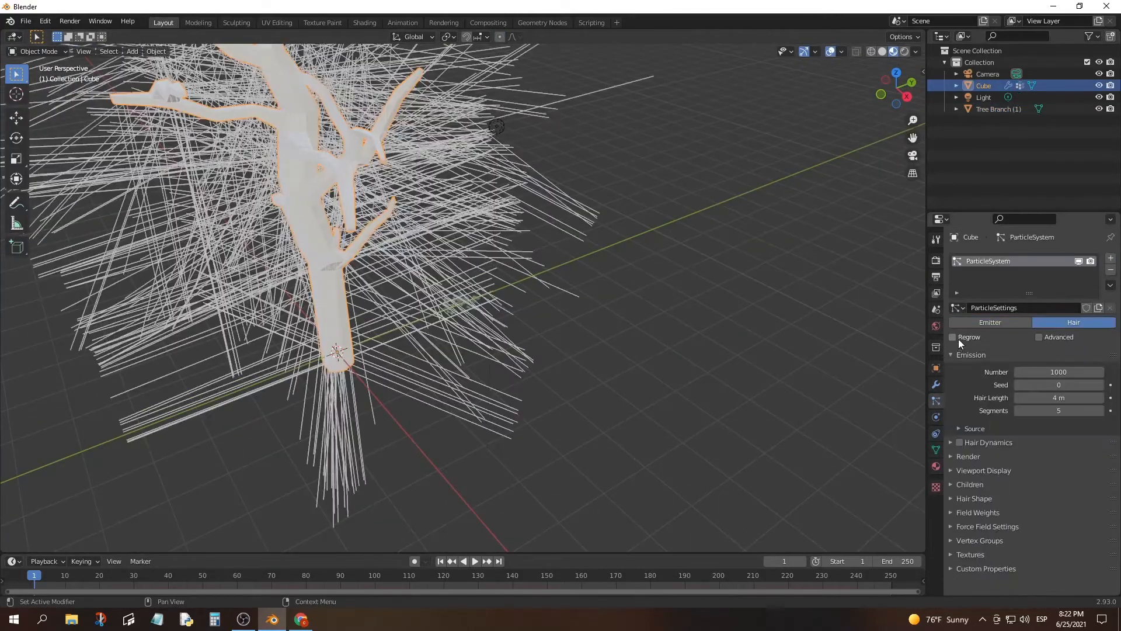
{"action": "left_click", "coordinate": [1043, 338]}
Render the tree's particles as objects, using the Tree Branch (1) plane as the instance object.
{"action": "left_click", "coordinate": [974, 496]}
{"action": "left_click", "coordinate": [1071, 515]}
{"action": "left_click", "coordinate": [1077, 544]}
{"action": "scroll", "coordinate": [1078, 544], "scroll_direction": "down", "scroll_amount": 2}
{"action": "left_click", "coordinate": [974, 537]}
{"action": "left_click", "coordinate": [1097, 554]}
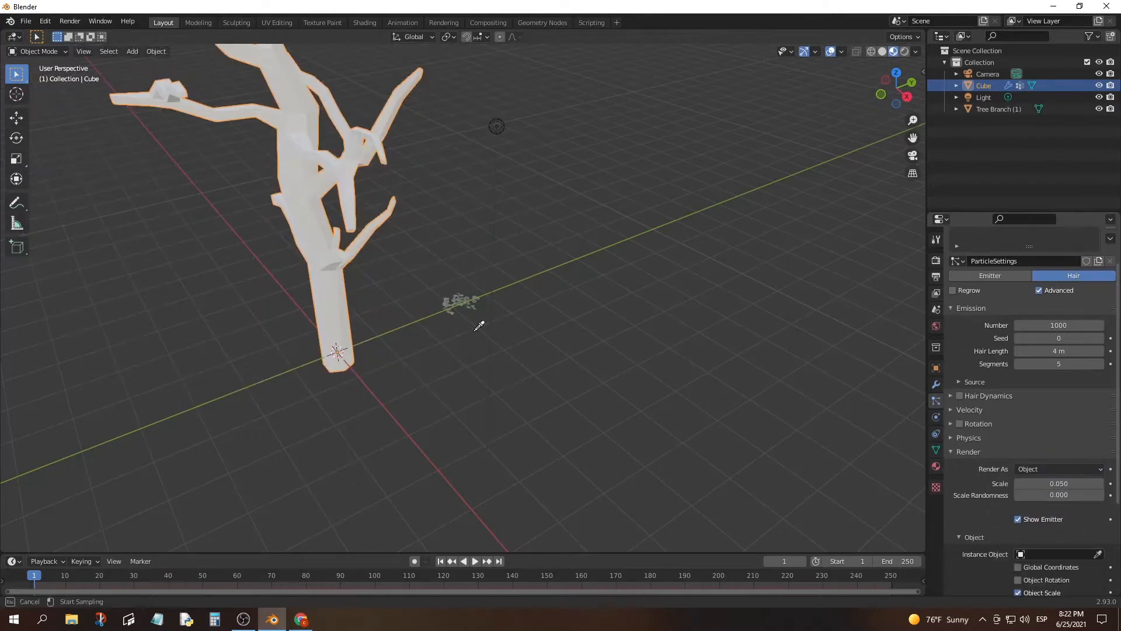
{"action": "left_click", "coordinate": [462, 304]}
Limit the particle density to the vertex group named Group.
{"action": "scroll", "coordinate": [997, 497], "scroll_direction": "down", "scroll_amount": 3}
{"action": "left_click", "coordinate": [974, 560]}
{"action": "left_click", "coordinate": [1045, 578]}
{"action": "left_click", "coordinate": [994, 453]}
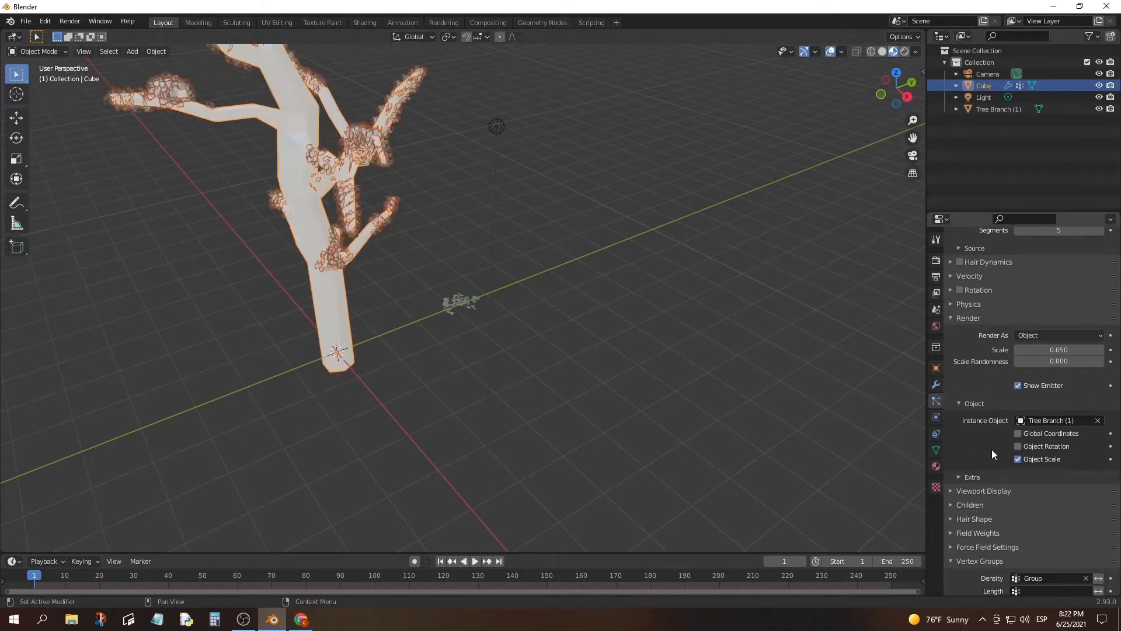
Set the particle scale to 0.240 with 0.776 randomness, and enable rotation with Randomize 0.455, Phase 0.590 and Randomize Phase 1.692.
{"action": "middle_click_drag", "start_coordinate": [513, 268], "coordinate": [630, 274]}
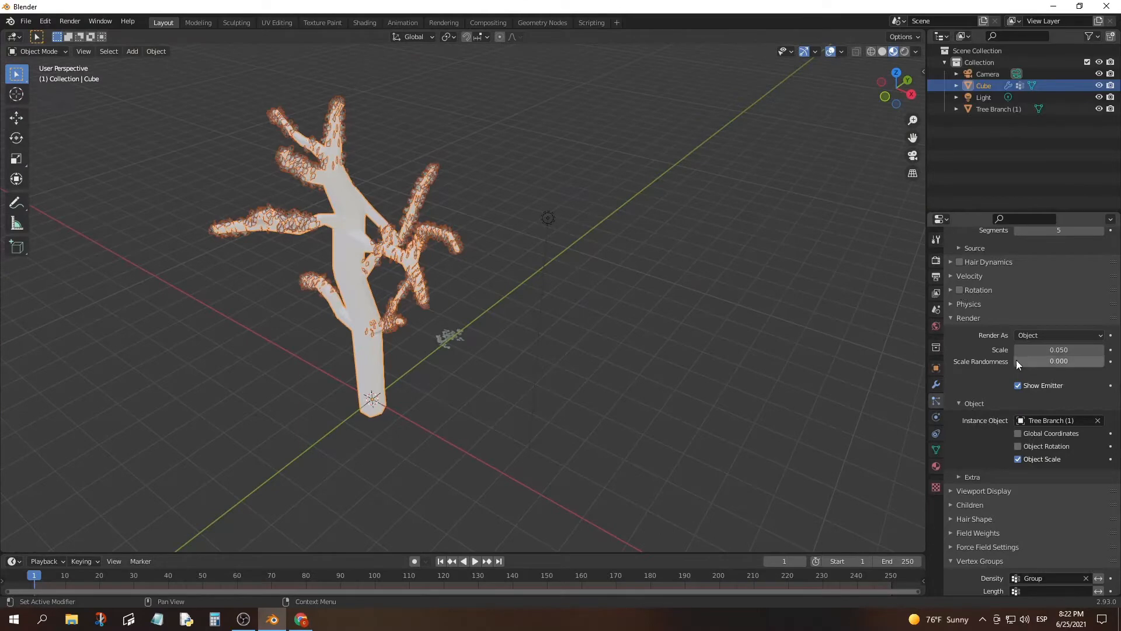
{"action": "left_click_drag", "start_coordinate": [1028, 350], "coordinate": [1085, 361]}
{"action": "left_click", "coordinate": [959, 290]}
{"action": "left_click", "coordinate": [978, 290]}
{"action": "left_click_drag", "start_coordinate": [1017, 320], "coordinate": [1055, 320]}
{"action": "left_click_drag", "start_coordinate": [1058, 337], "coordinate": [1085, 338]}
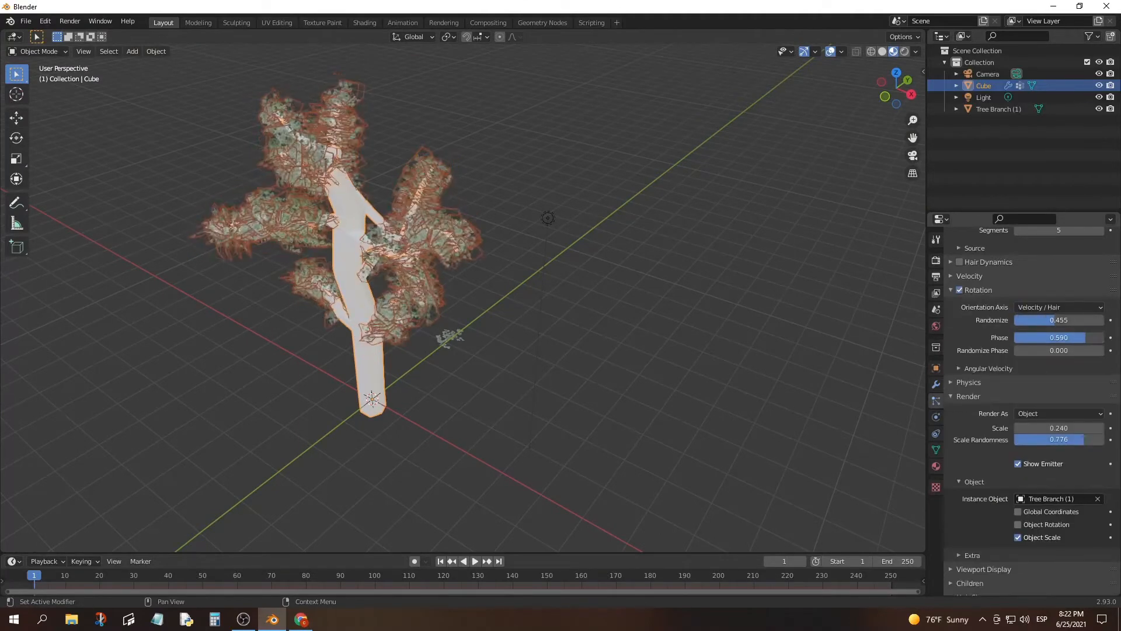
{"action": "left_click_drag", "start_coordinate": [1019, 350], "coordinate": [1090, 350]}
Reduce the number of emitted particles on the tree to 299.
{"action": "key", "text": "Tab"}
{"action": "key", "text": "Tab"}
{"action": "middle_click_drag", "start_coordinate": [541, 223], "coordinate": [577, 218]}
{"action": "scroll", "coordinate": [577, 218], "scroll_direction": "down", "scroll_amount": 1}
{"action": "scroll", "coordinate": [1066, 264], "scroll_direction": "up", "scroll_amount": 2}
{"action": "left_click_drag", "start_coordinate": [1066, 238], "coordinate": [1030, 238]}
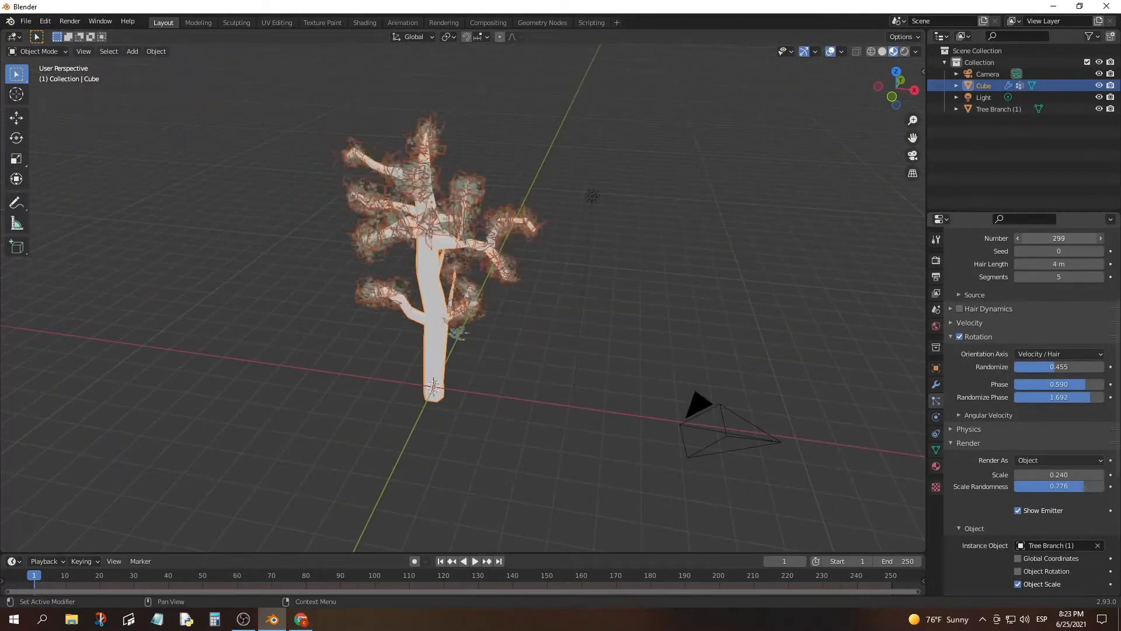
Scale up the source branch plane beside the tree to enlarge the foliage.
{"action": "middle_click_drag", "start_coordinate": [584, 292], "coordinate": [538, 289]}
{"action": "left_click", "coordinate": [453, 333]}
{"action": "key", "text": "s"}
{"action": "left_click", "coordinate": [671, 336]}
{"action": "left_click", "coordinate": [671, 336]}
{"action": "middle_click_drag", "start_coordinate": [679, 345], "coordinate": [613, 341]}
Preview the tree in rendered shading with the Cycles render engine, and return to solid shading.
{"action": "mouse_move", "coordinate": [458, 304]}
{"action": "middle_mouse_down"}
{"action": "mouse_move", "coordinate": [510, 314]}
{"action": "mouse_move", "coordinate": [654, 262]}
{"action": "mouse_move", "coordinate": [864, 146]}
{"action": "middle_mouse_up"}
{"action": "left_click", "coordinate": [904, 52]}
{"action": "left_click", "coordinate": [936, 261]}
{"action": "left_click", "coordinate": [1065, 258]}
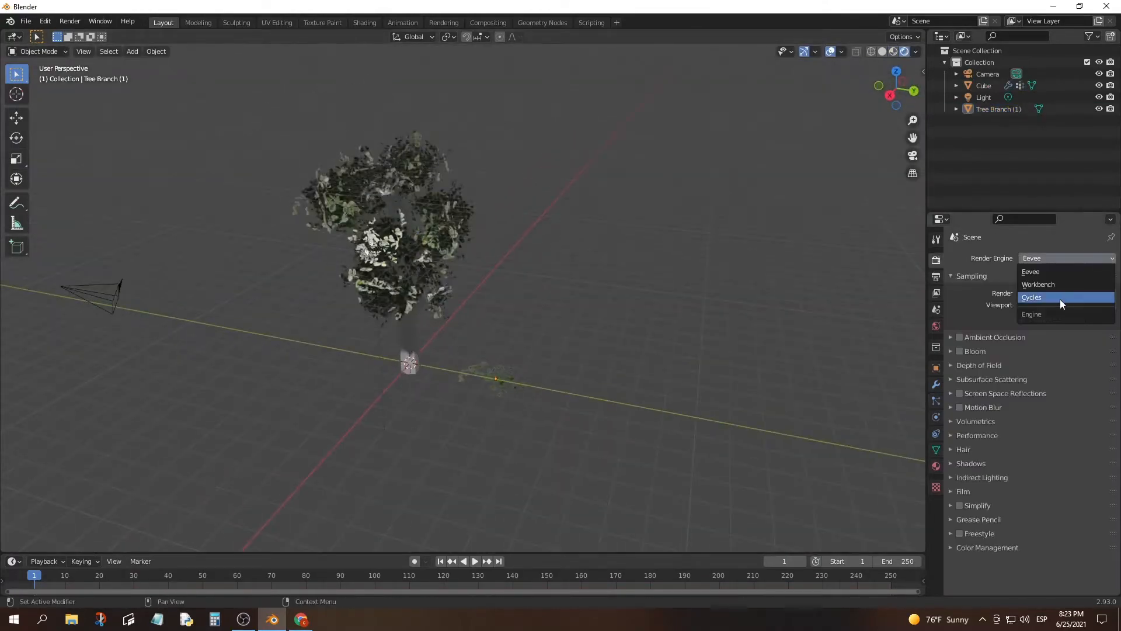
{"action": "left_click", "coordinate": [1060, 298]}
{"action": "mouse_move", "coordinate": [700, 362]}
{"action": "middle_mouse_down"}
{"action": "mouse_move", "coordinate": [538, 270]}
{"action": "mouse_move", "coordinate": [488, 293]}
{"action": "mouse_move", "coordinate": [625, 300]}
{"action": "mouse_move", "coordinate": [525, 303]}
{"action": "middle_mouse_up"}
{"action": "left_click", "coordinate": [879, 52]}
Give the tree a material with bark_brown_02_diff_1k.jpg as its base color and UV-unwrap the whole mesh.
{"action": "left_click", "coordinate": [410, 362]}
{"action": "left_click", "coordinate": [364, 23]}
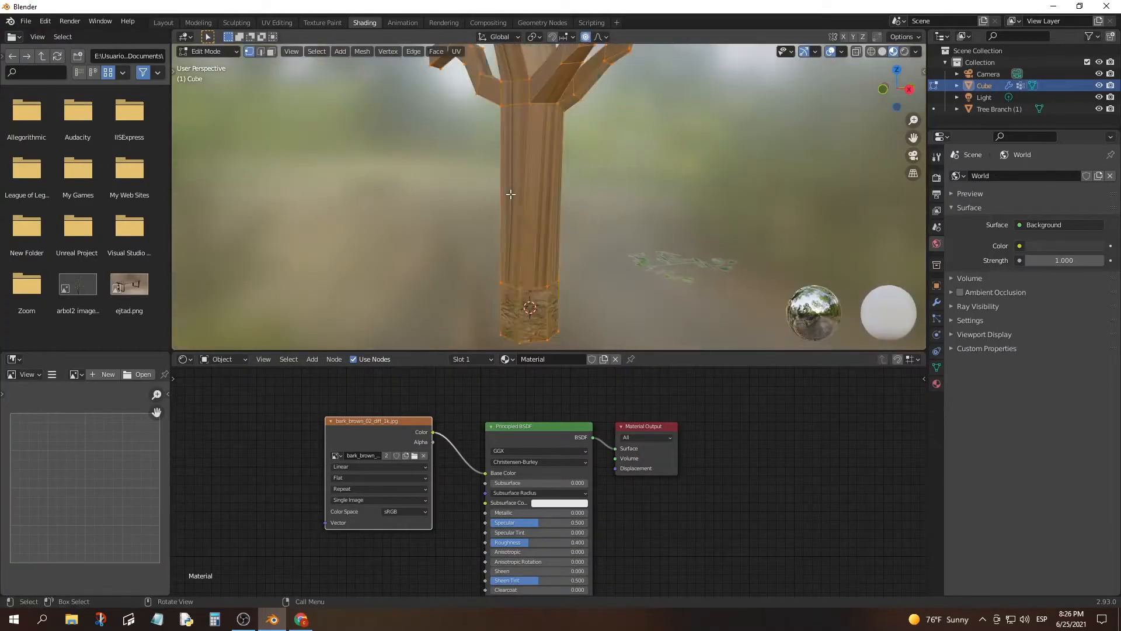
{"action": "key", "text": "u"}
{"action": "left_click", "coordinate": [509, 209]}
{"action": "left_click", "coordinate": [528, 290]}
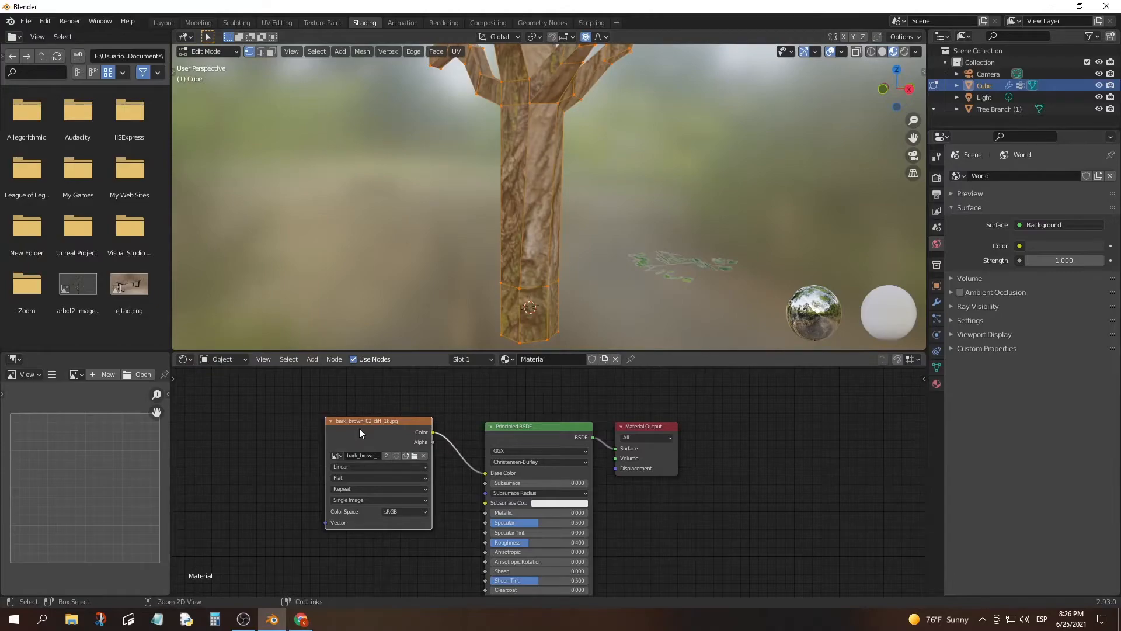
Enlarge all of the tree's UV islands over the bark image so the texture repeats more finely.
{"action": "middle_click_drag", "start_coordinate": [359, 428], "coordinate": [447, 411]}
{"action": "left_click", "coordinate": [276, 23]}
{"action": "scroll", "coordinate": [318, 279], "scroll_direction": "down", "scroll_amount": 2}
{"action": "key", "text": "a"}
{"action": "key", "text": "s"}
{"action": "left_click", "coordinate": [368, 251]}
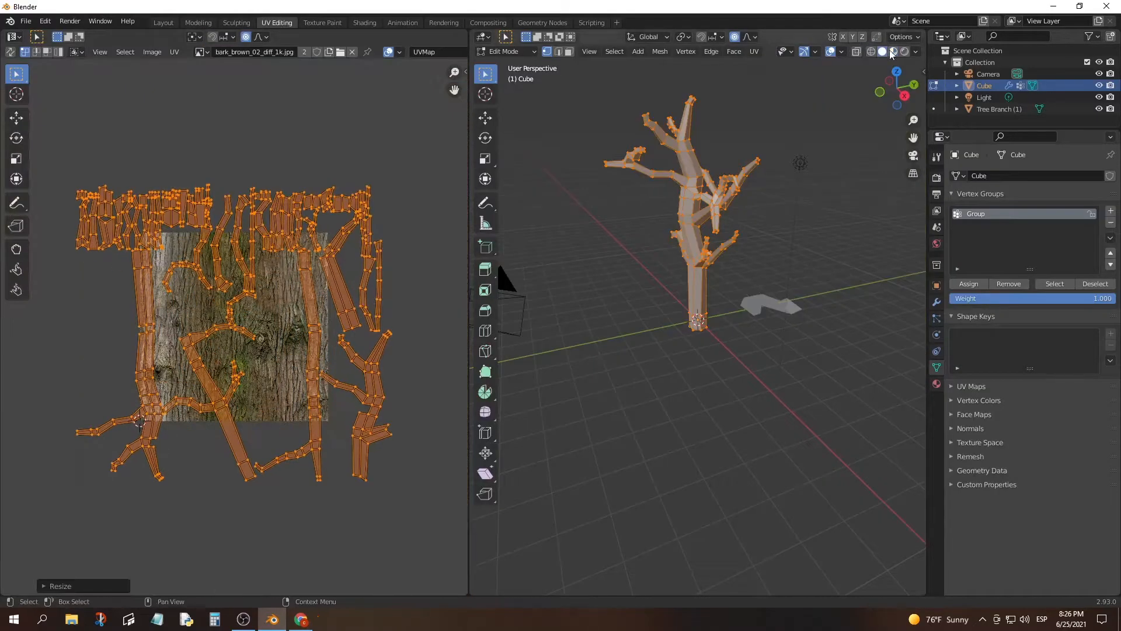
{"action": "key", "text": "s"}
{"action": "left_click", "coordinate": [417, 219]}
Return to the tree's material nodes and add a Bump node between the bark image and the Principled BSDF.
{"action": "left_click", "coordinate": [365, 22]}
{"action": "mouse_move", "coordinate": [608, 243]}
{"action": "middle_mouse_down"}
{"action": "mouse_move", "coordinate": [580, 208]}
{"action": "mouse_move", "coordinate": [591, 255]}
{"action": "mouse_move", "coordinate": [649, 225]}
{"action": "mouse_move", "coordinate": [548, 292]}
{"action": "middle_mouse_up"}
{"action": "left_click", "coordinate": [580, 208]}
{"action": "scroll", "coordinate": [548, 292], "scroll_direction": "up", "scroll_amount": 8}
{"action": "left_click", "coordinate": [548, 292]}
{"action": "left_click_drag", "start_coordinate": [461, 424], "coordinate": [409, 457]}
{"action": "middle_click_drag", "start_coordinate": [459, 496], "coordinate": [516, 571]}
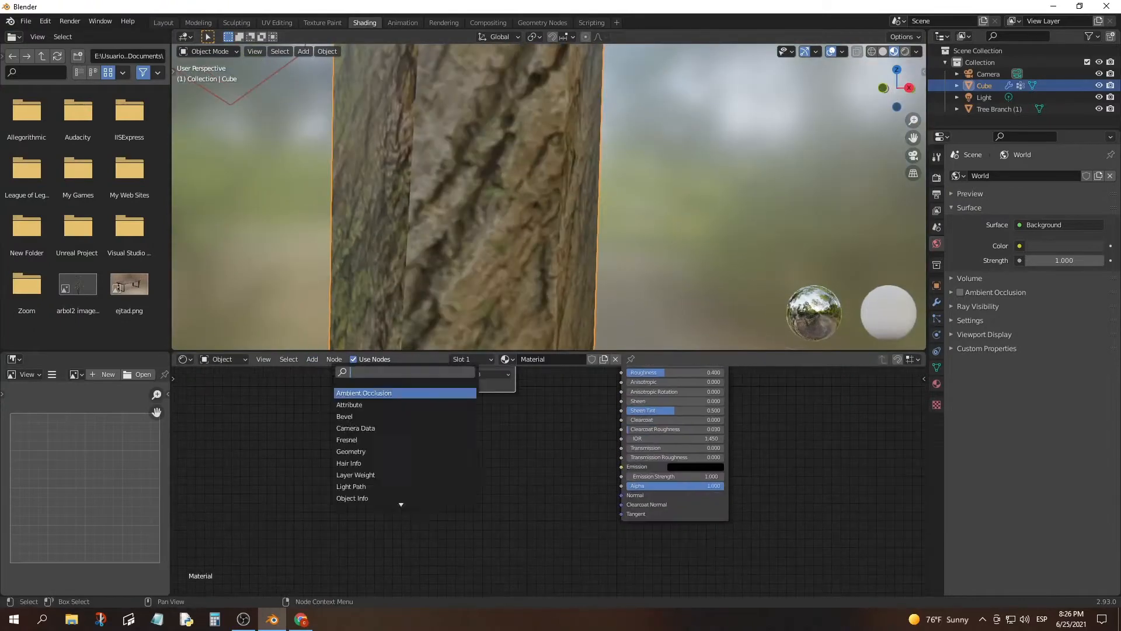
{"action": "key", "text": "Return"}
{"action": "left_click", "coordinate": [502, 455]}
{"action": "middle_click_drag", "start_coordinate": [502, 455], "coordinate": [475, 518]}
Connect the bark image's color to the Bump height, and the Bump normal to the Principled BSDF's normal.
{"action": "left_click_drag", "start_coordinate": [425, 372], "coordinate": [342, 419]}
{"action": "left_click_drag", "start_coordinate": [405, 403], "coordinate": [472, 569]}
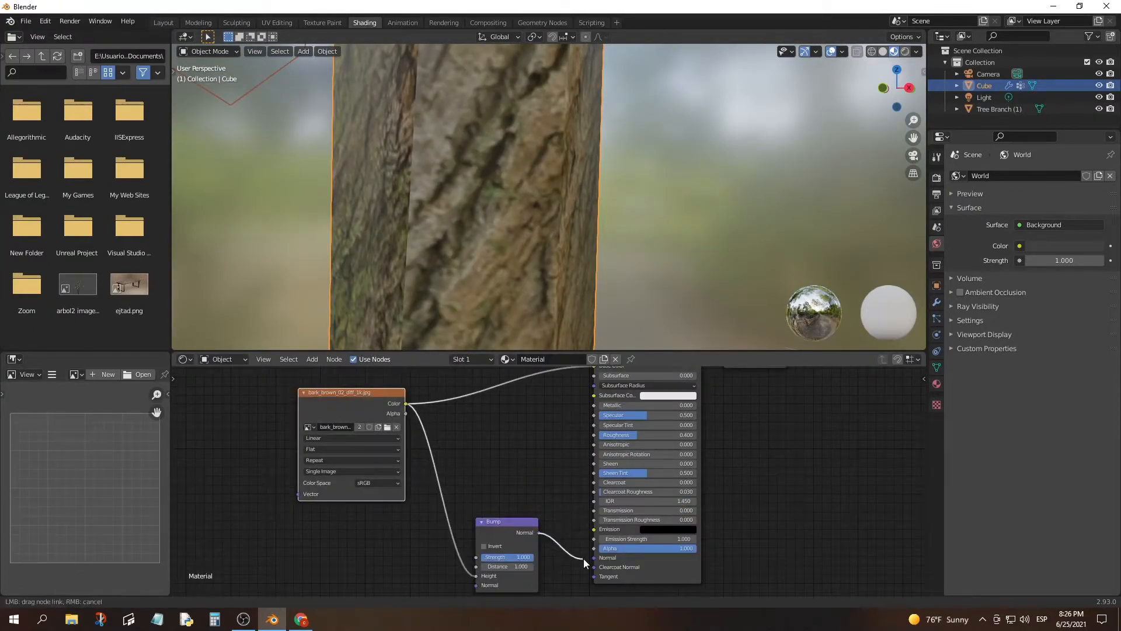
{"action": "left_click_drag", "start_coordinate": [583, 558], "coordinate": [593, 558]}
{"action": "mouse_move", "coordinate": [499, 525]}
{"action": "left_mouse_down"}
{"action": "mouse_move", "coordinate": [507, 510]}
{"action": "mouse_move", "coordinate": [489, 541]}
{"action": "left_mouse_up"}
{"action": "middle_click_drag", "start_coordinate": [506, 267], "coordinate": [475, 271]}
{"action": "scroll", "coordinate": [560, 269], "scroll_direction": "down", "scroll_amount": 5}
Try driving the Principled BSDF's roughness with the bark image's color.
{"action": "middle_click_drag", "start_coordinate": [502, 432], "coordinate": [509, 484]}
{"action": "left_click_drag", "start_coordinate": [412, 455], "coordinate": [600, 487]}
{"action": "left_click_drag", "start_coordinate": [351, 445], "coordinate": [229, 456]}
Set the bark material's specular to 0.364, roughness to 0.732 and bump strength to 0.550.
{"action": "mouse_move", "coordinate": [642, 487]}
{"action": "left_mouse_down"}
{"action": "mouse_move", "coordinate": [674, 487]}
{"action": "mouse_move", "coordinate": [639, 466]}
{"action": "left_mouse_up"}
{"action": "scroll", "coordinate": [503, 152], "scroll_direction": "down", "scroll_amount": 5}
{"action": "left_click", "coordinate": [503, 152]}
{"action": "scroll", "coordinate": [503, 152], "scroll_direction": "up", "scroll_amount": 3}
{"action": "middle_click_drag", "start_coordinate": [513, 586], "coordinate": [512, 554]}
{"action": "scroll", "coordinate": [512, 554], "scroll_direction": "up", "scroll_amount": 1}
{"action": "left_click_drag", "start_coordinate": [514, 563], "coordinate": [496, 562]}
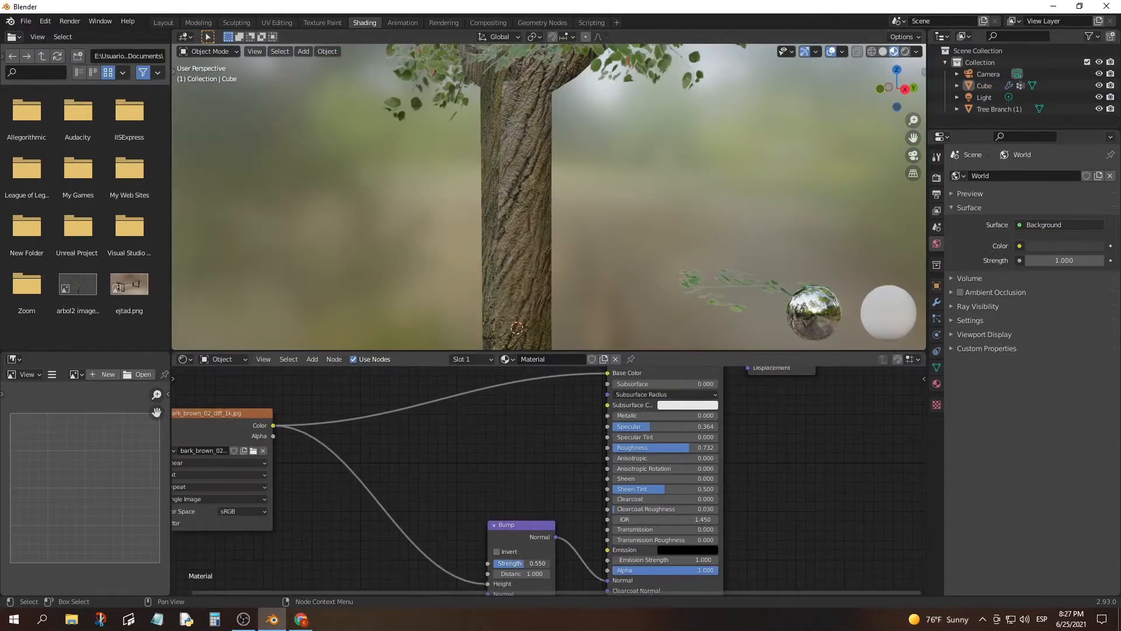
Examine the textured trunk and foliage up close and from several sides.
{"action": "scroll", "coordinate": [643, 244], "scroll_direction": "up", "scroll_amount": 3}
{"action": "scroll", "coordinate": [645, 257], "scroll_direction": "down", "scroll_amount": 8}
{"action": "middle_click_drag", "start_coordinate": [613, 76], "coordinate": [584, 181]}
{"action": "scroll", "coordinate": [598, 128], "scroll_direction": "down", "scroll_amount": 3}
{"action": "left_click", "coordinate": [584, 233]}
{"action": "left_click", "coordinate": [598, 215]}
{"action": "middle_click_drag", "start_coordinate": [669, 194], "coordinate": [477, 170]}
Scale faces at the end of a side branch with proportional editing in right view to taper it.
{"action": "left_click", "coordinate": [558, 190]}
{"action": "key", "text": "Tab"}
{"action": "middle_click_drag", "start_coordinate": [558, 190], "coordinate": [502, 199]}
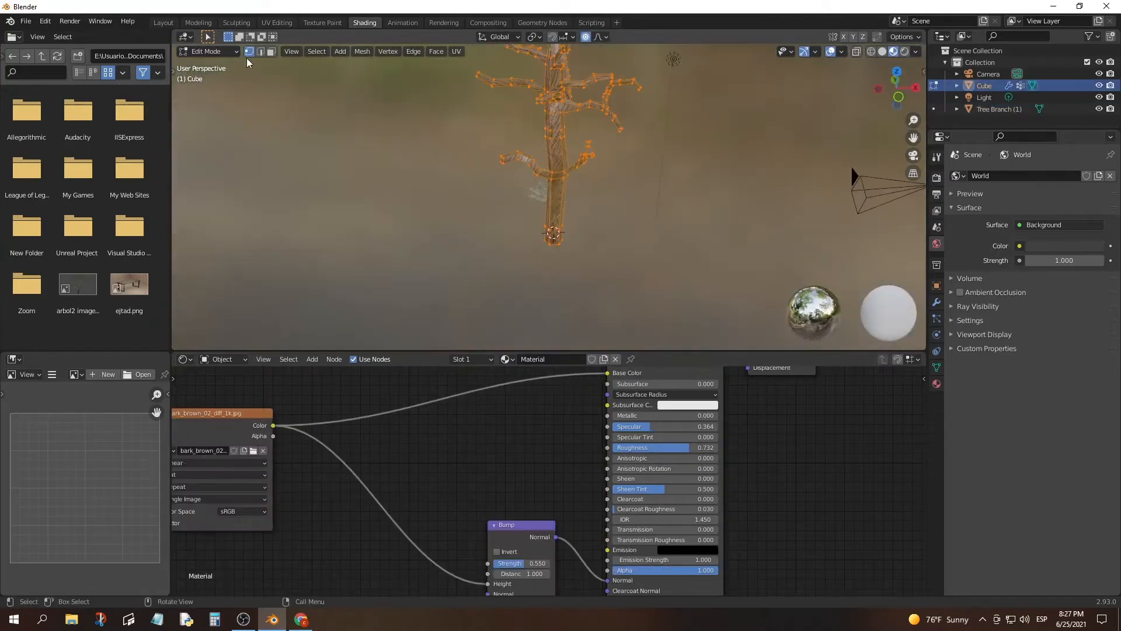
{"action": "left_click", "coordinate": [915, 87]}
{"action": "key", "text": "s"}
{"action": "left_click", "coordinate": [520, 122]}
{"action": "key", "text": "s"}
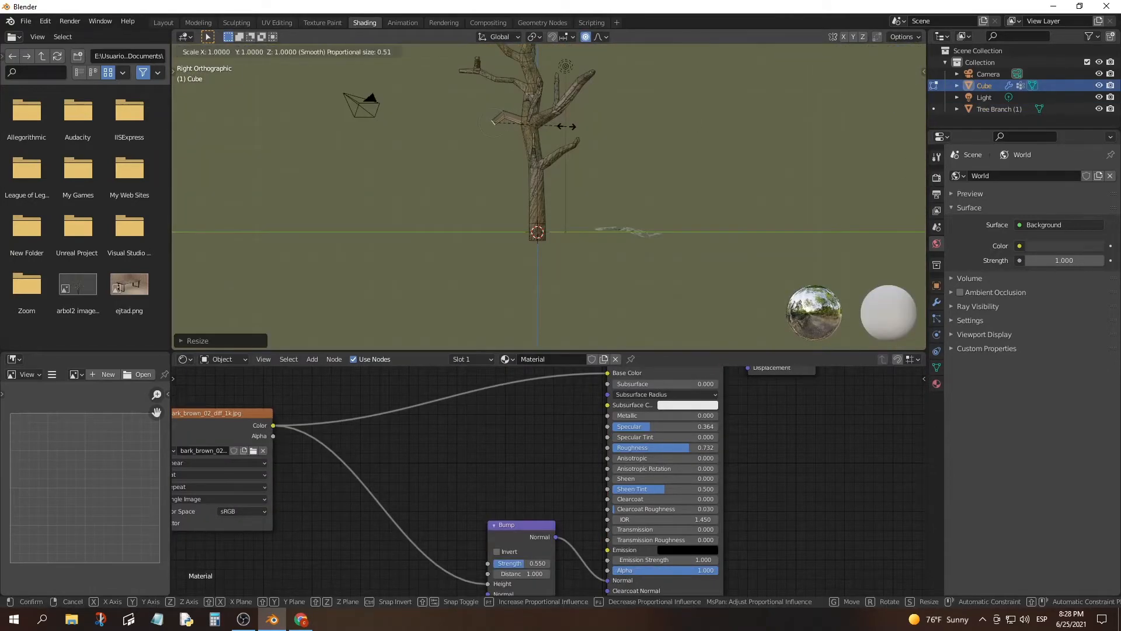
{"action": "left_click", "coordinate": [482, 121]}
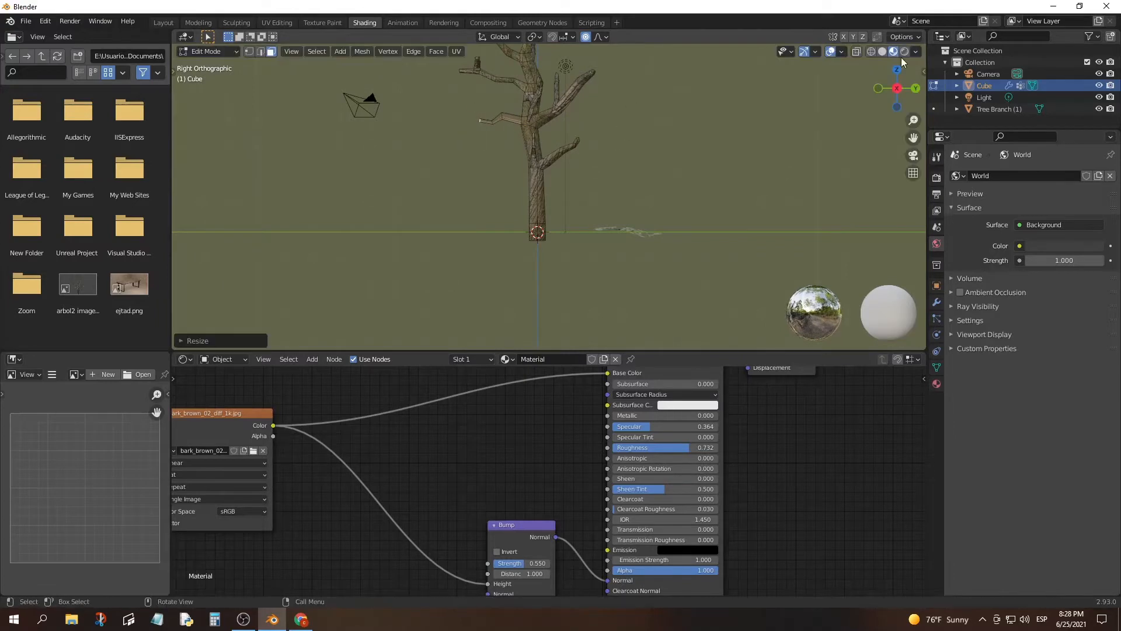
Review the reshaped tree from several sides in material preview, with and without its foliage.
{"action": "key", "text": "Tab"}
{"action": "middle_click_drag", "start_coordinate": [519, 141], "coordinate": [504, 81]}
{"action": "left_click", "coordinate": [224, 115]}
{"action": "middle_click_drag", "start_coordinate": [525, 175], "coordinate": [808, 78]}
{"action": "key", "text": "Tab"}
{"action": "scroll", "coordinate": [825, 115], "scroll_direction": "down", "scroll_amount": 4}
{"action": "left_click", "coordinate": [894, 52]}
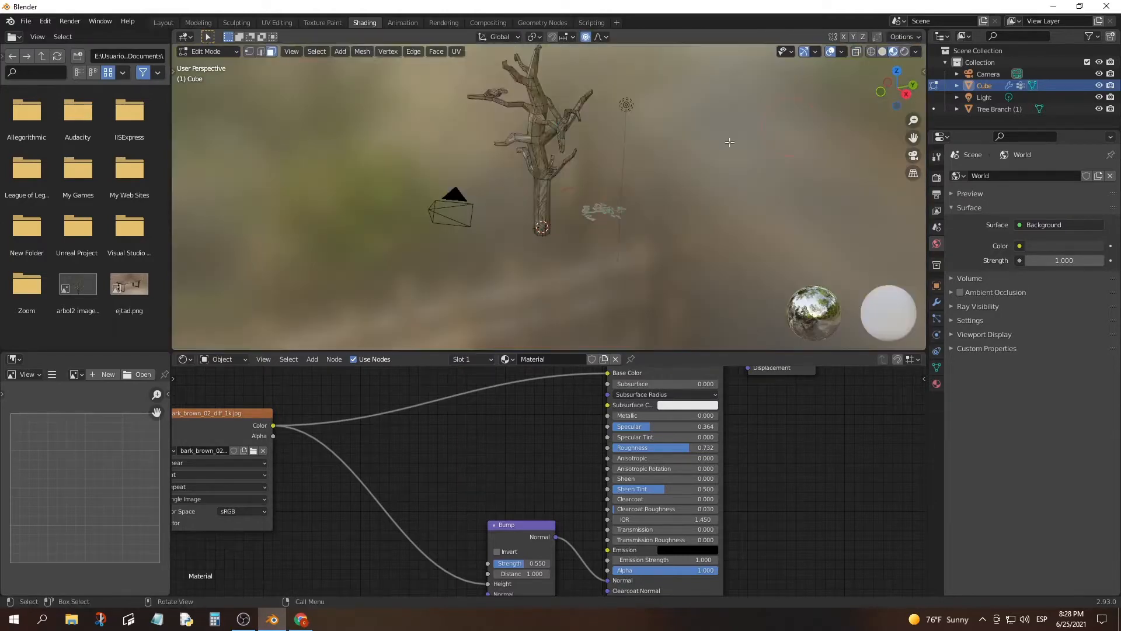
{"action": "key", "text": "Tab"}
{"action": "key", "text": "Tab"}
Return the tree to Object Mode and convert its particle foliage into real mesh objects.
{"action": "left_click", "coordinate": [209, 51]}
{"action": "left_click", "coordinate": [211, 67]}
{"action": "left_click", "coordinate": [604, 211]}
{"action": "mouse_move", "coordinate": [619, 216]}
{"action": "middle_mouse_down"}
{"action": "mouse_move", "coordinate": [711, 224]}
{"action": "mouse_move", "coordinate": [689, 215]}
{"action": "mouse_move", "coordinate": [508, 228]}
{"action": "middle_mouse_up"}
{"action": "left_click", "coordinate": [540, 214]}
{"action": "left_click", "coordinate": [937, 302]}
{"action": "left_click", "coordinate": [1031, 228]}
Delete the original branch plane beside the tree and display the scene in solid shading.
{"action": "left_click", "coordinate": [612, 230]}
{"action": "key", "text": "Delete"}
{"action": "scroll", "coordinate": [508, 227], "scroll_direction": "down", "scroll_amount": 2}
{"action": "left_click", "coordinate": [881, 52]}
{"action": "middle_click_drag", "start_coordinate": [508, 86], "coordinate": [474, 69]}
{"action": "scroll", "coordinate": [541, 107], "scroll_direction": "down", "scroll_amount": 1}
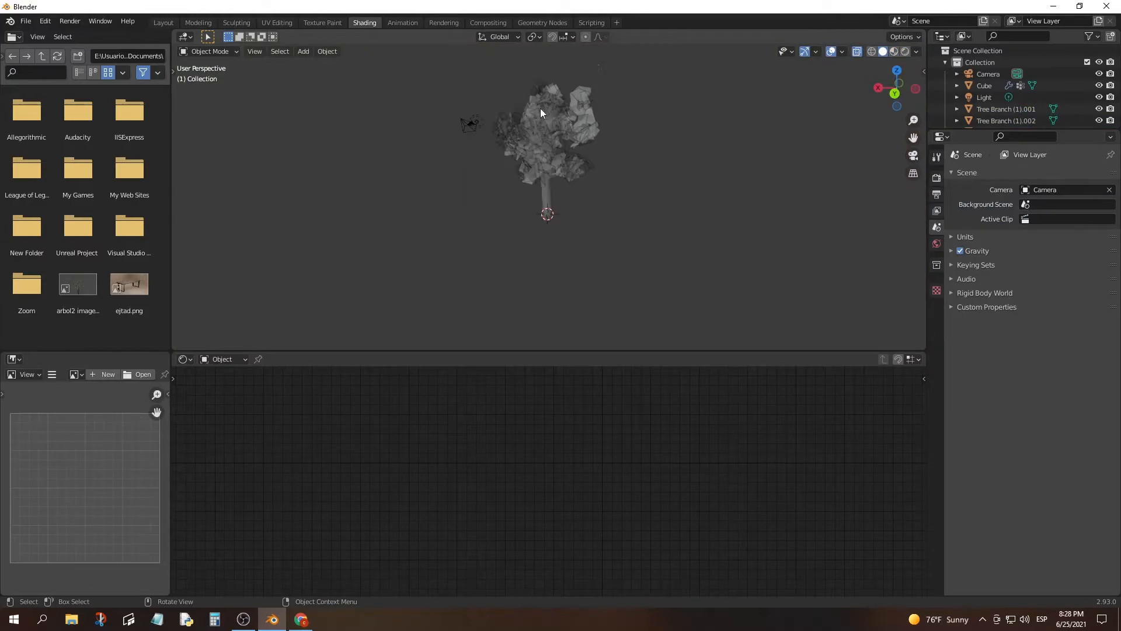
Select the trunk and all foliage objects and join them into a single tree object.
{"action": "mouse_move", "coordinate": [625, 230]}
{"action": "left_mouse_down"}
{"action": "mouse_move", "coordinate": [484, 61]}
{"action": "mouse_move", "coordinate": [588, 210]}
{"action": "left_mouse_up"}
{"action": "left_click", "coordinate": [324, 54]}
{"action": "left_click", "coordinate": [547, 200]}
{"action": "left_click", "coordinate": [320, 54]}
{"action": "left_click", "coordinate": [338, 162]}
{"action": "left_click", "coordinate": [636, 196]}
Apply the joined tree's remaining modifier and display the scene in rendered shading.
{"action": "left_click", "coordinate": [894, 51]}
{"action": "scroll", "coordinate": [732, 154], "scroll_direction": "up", "scroll_amount": 4}
{"action": "scroll", "coordinate": [733, 201], "scroll_direction": "up", "scroll_amount": 2}
{"action": "middle_click_drag", "start_coordinate": [732, 153], "coordinate": [630, 254], "text": "shift"}
{"action": "left_click", "coordinate": [1082, 196]}
{"action": "left_click", "coordinate": [1064, 209]}
{"action": "scroll", "coordinate": [723, 194], "scroll_direction": "down", "scroll_amount": 2}
{"action": "left_click", "coordinate": [906, 52]}
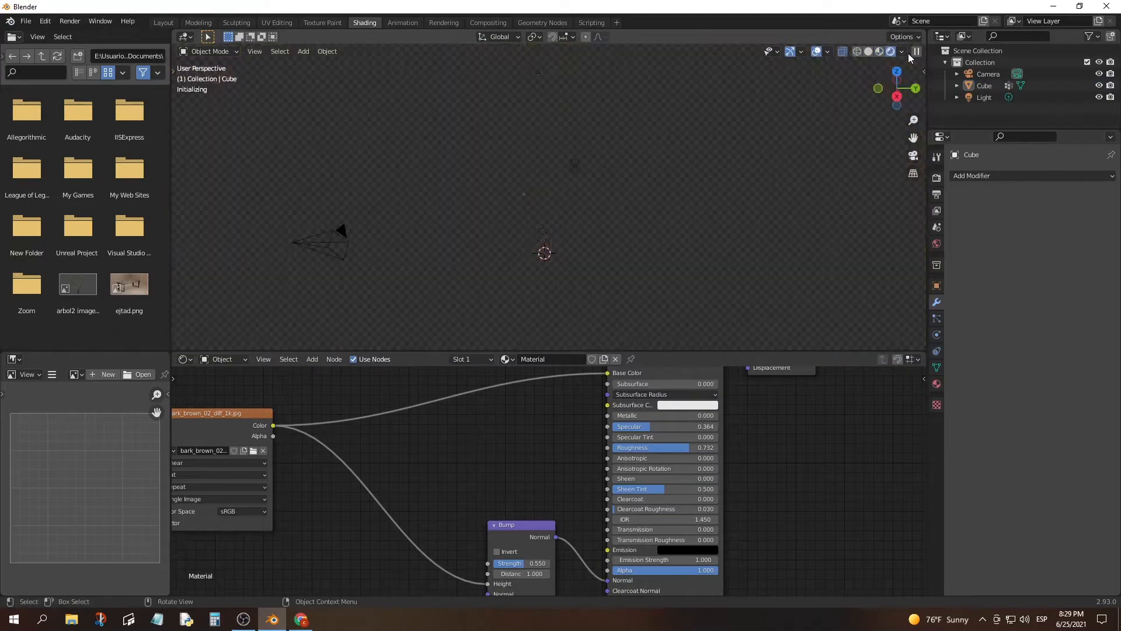
Link the branch image's Color to the Translucent BSDF's Color in the tree's Tree Branch (1) material.
{"action": "left_click", "coordinate": [530, 194]}
{"action": "key", "text": "Home"}
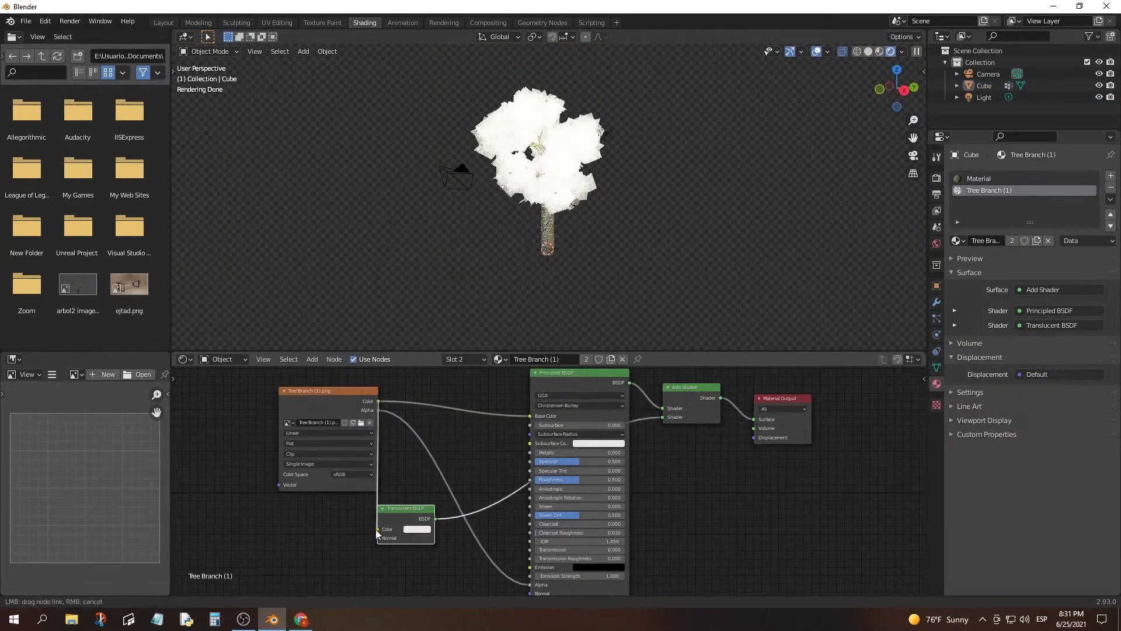
{"action": "left_click_drag", "start_coordinate": [376, 528], "coordinate": [377, 529]}
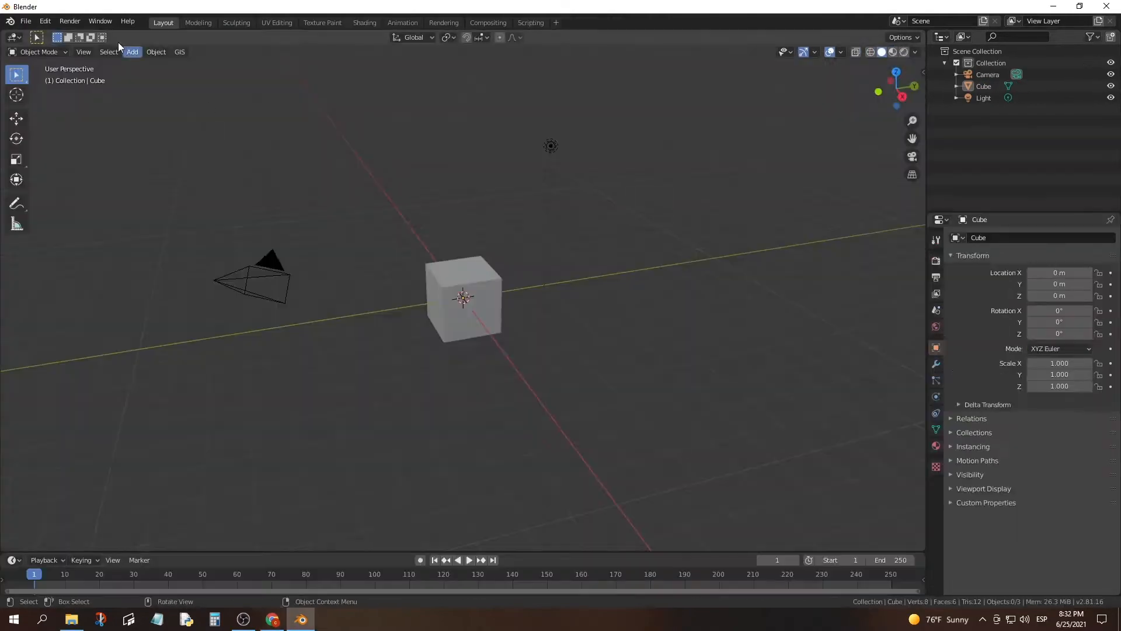
Look up the landscape add-on in the new scene's preferences by searching the add-ons for "land".
{"action": "left_click", "coordinate": [45, 21]}
{"action": "left_click", "coordinate": [103, 187]}
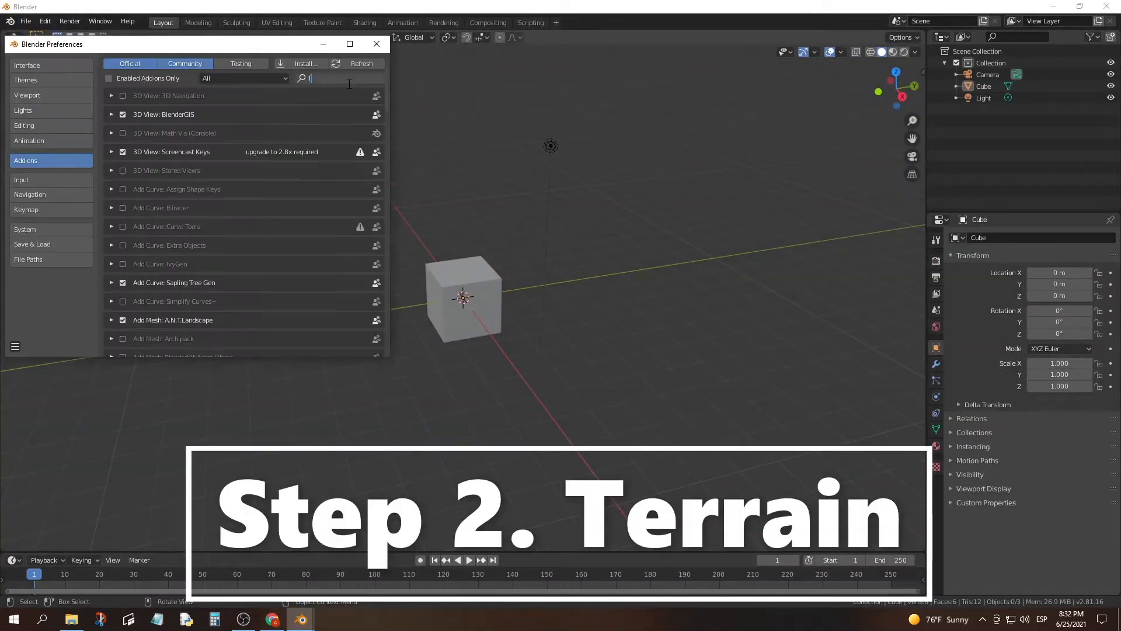
{"action": "type", "text": "land"}
{"action": "key", "text": "Return"}
{"action": "left_click", "coordinate": [377, 44]}
Delete the default cube and add a Landscape mesh in its place.
{"action": "left_click", "coordinate": [474, 293]}
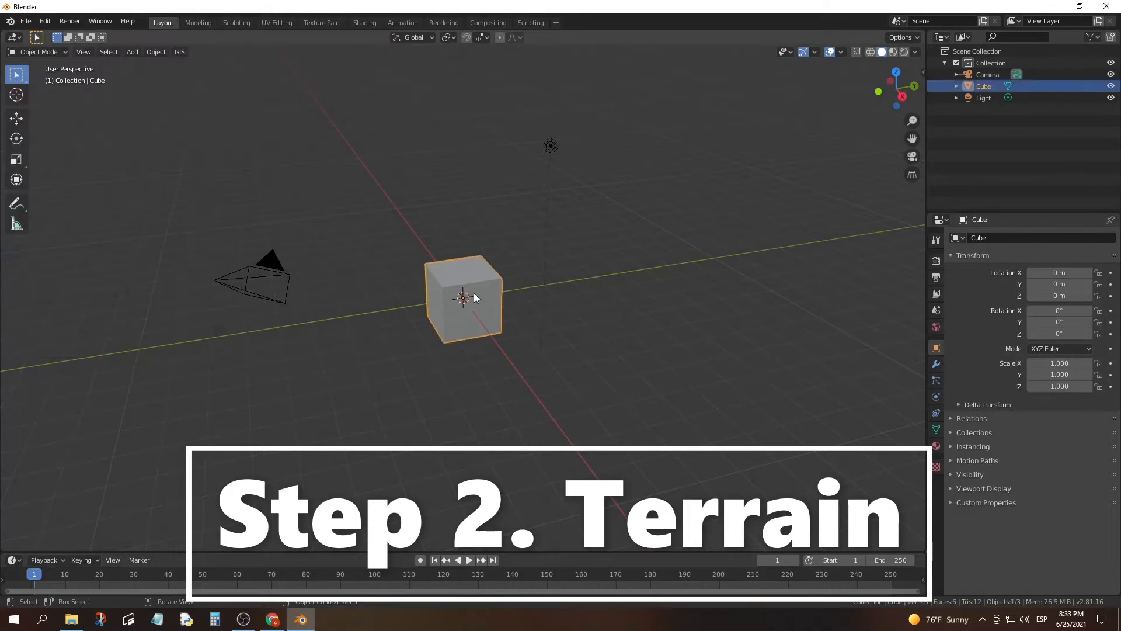
{"action": "key", "text": "Delete"}
{"action": "key", "text": "shift+a"}
{"action": "mouse_move", "coordinate": [474, 293]}
{"action": "left_click", "coordinate": [524, 429]}
{"action": "scroll", "coordinate": [374, 396], "scroll_direction": "up", "scroll_amount": 8}
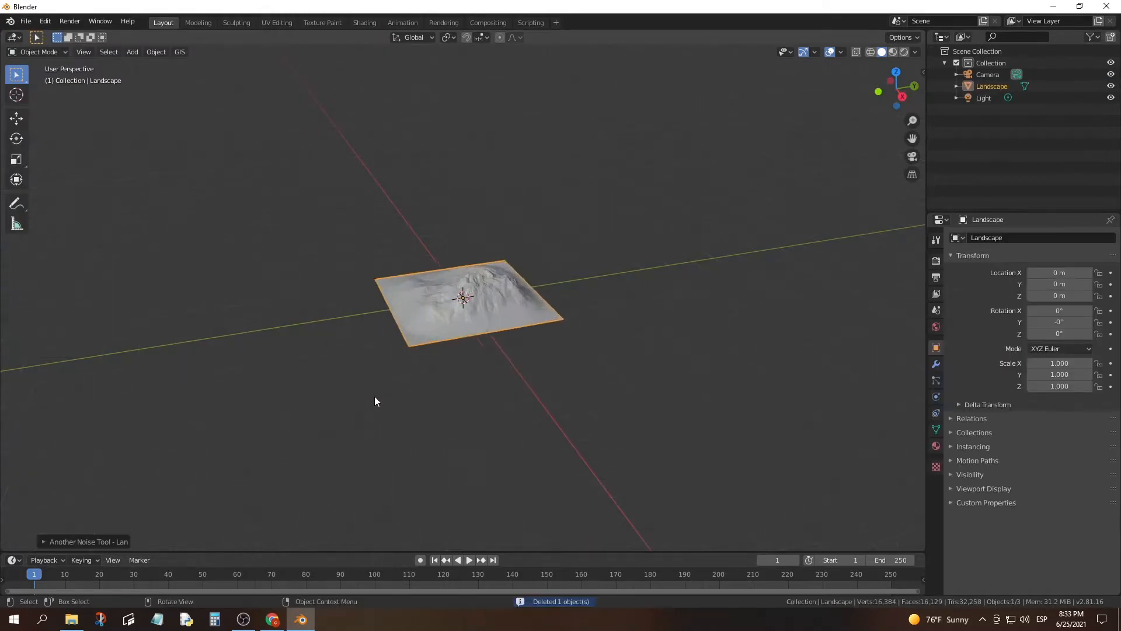
{"action": "left_click", "coordinate": [110, 541]}
Scale the landscape up uniformly by a factor of about 7.5.
{"action": "mouse_move", "coordinate": [425, 303]}
{"action": "middle_mouse_down"}
{"action": "mouse_move", "coordinate": [559, 303]}
{"action": "mouse_move", "coordinate": [622, 338]}
{"action": "mouse_move", "coordinate": [641, 321]}
{"action": "mouse_move", "coordinate": [661, 327]}
{"action": "middle_mouse_up"}
{"action": "scroll", "coordinate": [559, 304], "scroll_direction": "up", "scroll_amount": 1}
{"action": "scroll", "coordinate": [565, 272], "scroll_direction": "up", "scroll_amount": 3}
{"action": "right_click", "coordinate": [557, 306]}
{"action": "left_click", "coordinate": [558, 306]}
{"action": "left_click", "coordinate": [521, 330]}
{"action": "key", "text": "s"}
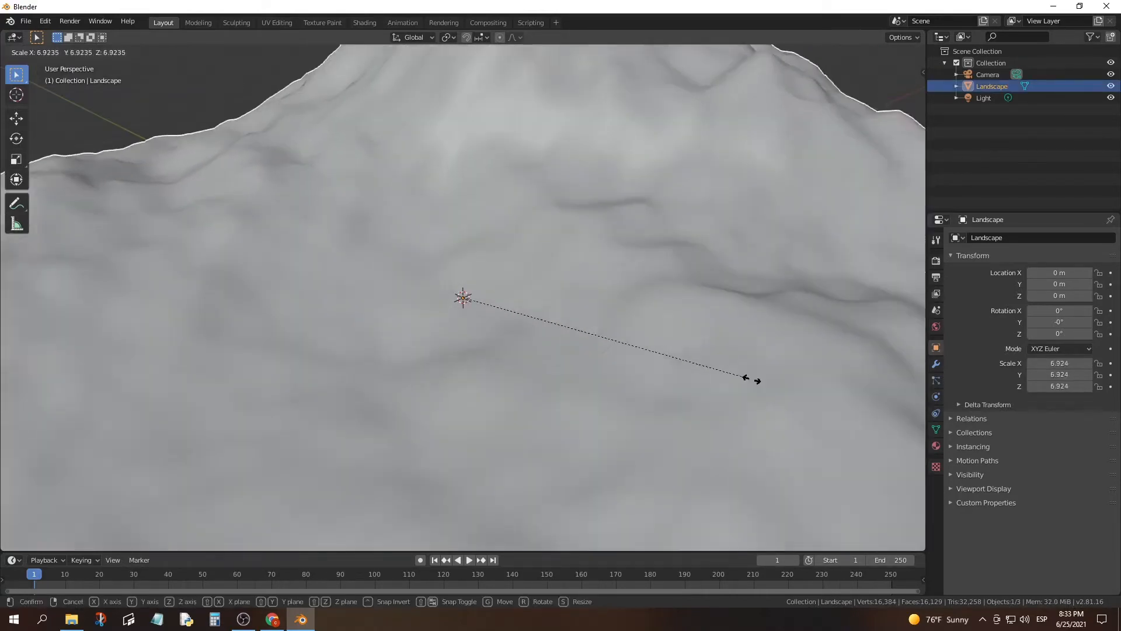
{"action": "left_click", "coordinate": [692, 345]}
In camera view, move the camera to Z 5.0083 m and rotate it to about -40.4° on Z, adjusting X, Y and tilt to frame the mountain.
{"action": "key", "text": "KP_0"}
{"action": "left_click", "coordinate": [694, 290]}
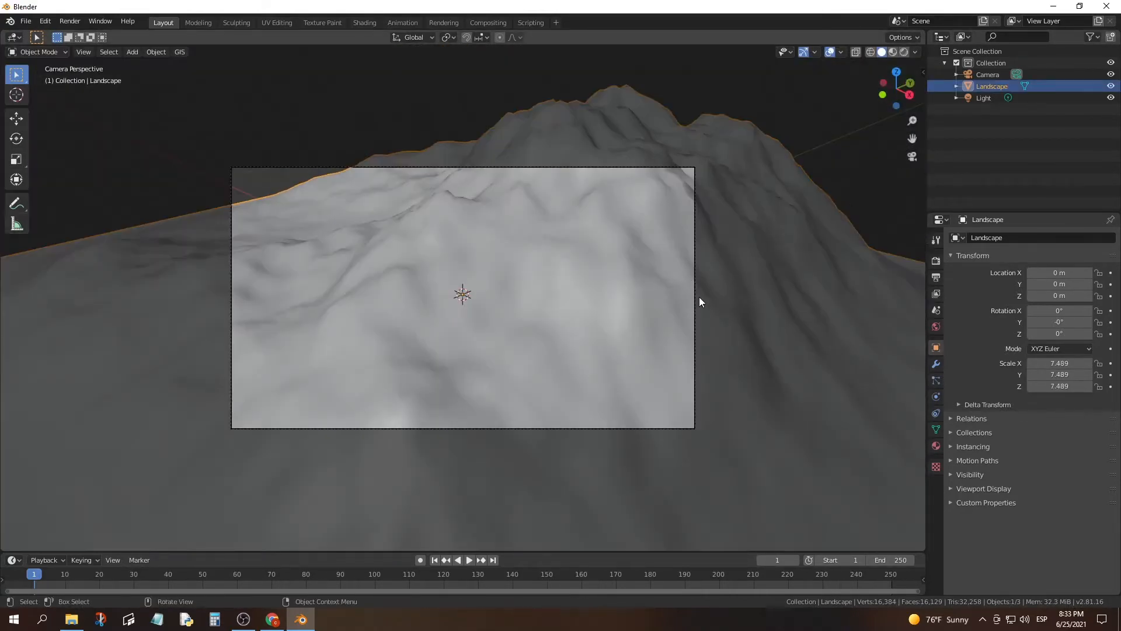
{"action": "left_click", "coordinate": [694, 296]}
{"action": "mouse_move", "coordinate": [1059, 296]}
{"action": "left_mouse_down"}
{"action": "mouse_move", "coordinate": [1041, 296]}
{"action": "mouse_move", "coordinate": [1062, 296]}
{"action": "left_mouse_up"}
{"action": "left_click_drag", "start_coordinate": [1059, 272], "coordinate": [997, 273]}
{"action": "left_click_drag", "start_coordinate": [1059, 333], "coordinate": [1008, 334]}
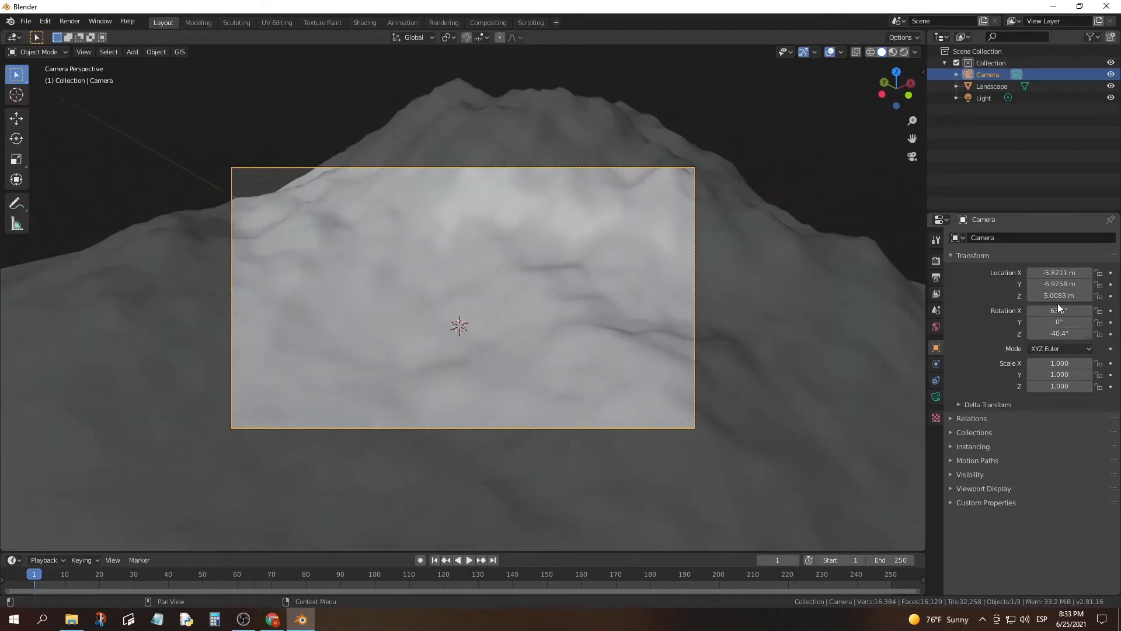
{"action": "left_click_drag", "start_coordinate": [1059, 284], "coordinate": [1049, 284]}
{"action": "left_click_drag", "start_coordinate": [1059, 272], "coordinate": [1046, 273]}
{"action": "mouse_move", "coordinate": [1060, 310]}
{"action": "left_mouse_down"}
{"action": "mouse_move", "coordinate": [1092, 310]}
{"action": "mouse_move", "coordinate": [1049, 295]}
{"action": "mouse_move", "coordinate": [1060, 294]}
{"action": "left_mouse_up"}
Move the landscape by about -0.191 m in X, 0.158 m in Y and -0.0273 m in Z.
{"action": "left_click", "coordinate": [633, 339]}
{"action": "key", "text": "g"}
{"action": "left_click", "coordinate": [634, 345]}
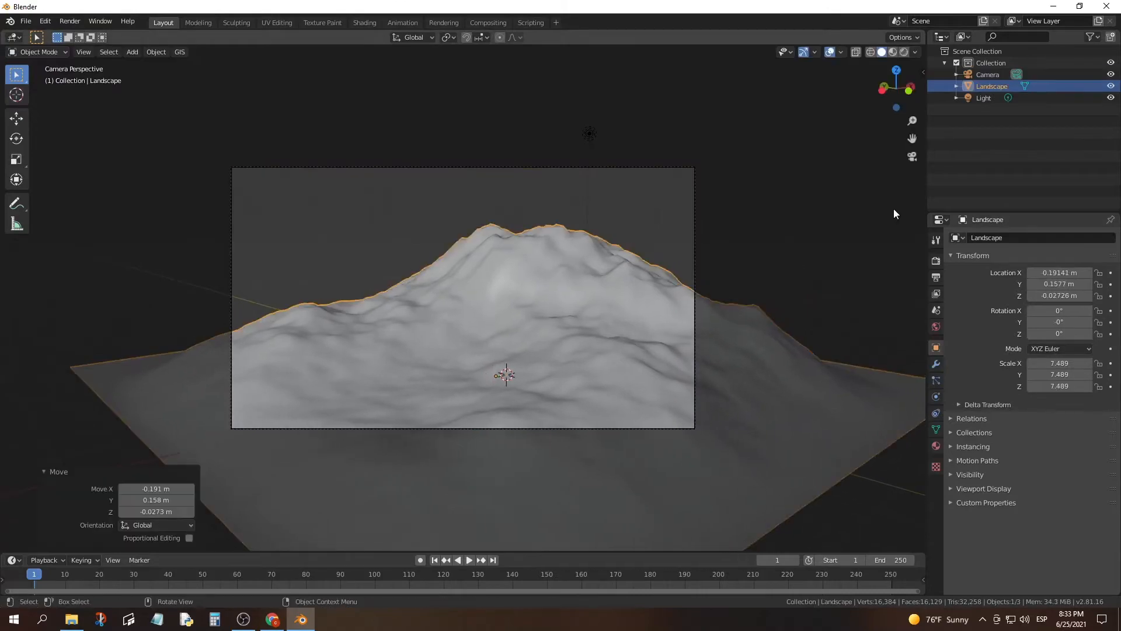
{"action": "left_click", "coordinate": [893, 209]}
Try painting a full-weight patch near the landscape's center in Weight Paint mode and undo the stroke.
{"action": "left_click", "coordinate": [513, 350]}
{"action": "key", "text": "Tab"}
{"action": "middle_click_drag", "start_coordinate": [512, 350], "coordinate": [580, 289]}
{"action": "scroll", "coordinate": [547, 354], "scroll_direction": "up", "scroll_amount": 1}
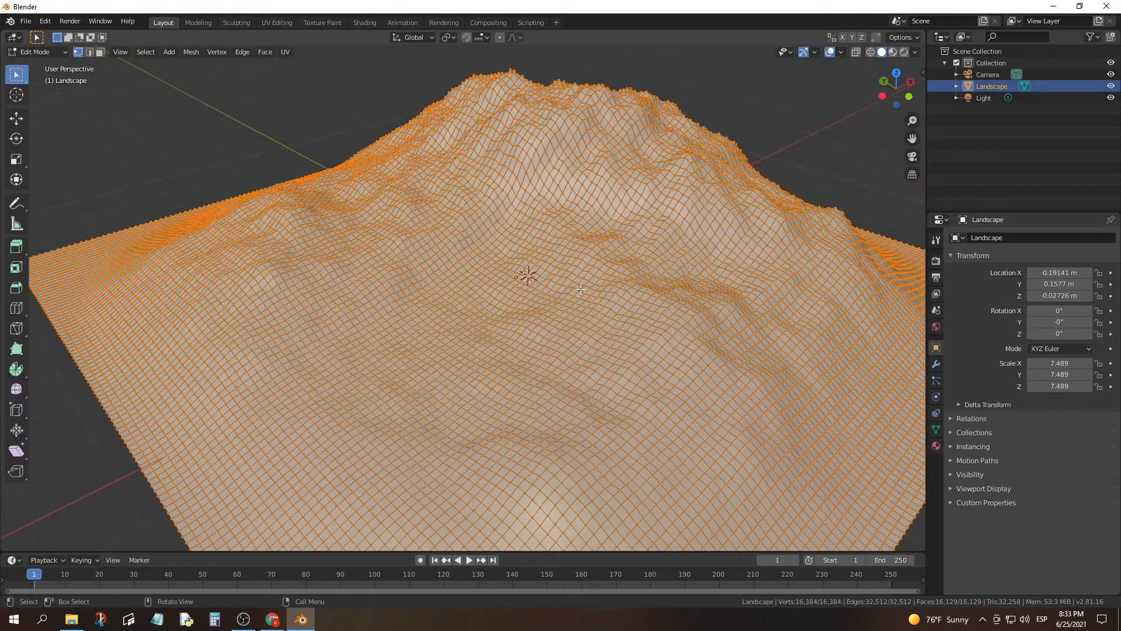
{"action": "left_click", "coordinate": [59, 51]}
{"action": "left_click", "coordinate": [47, 116]}
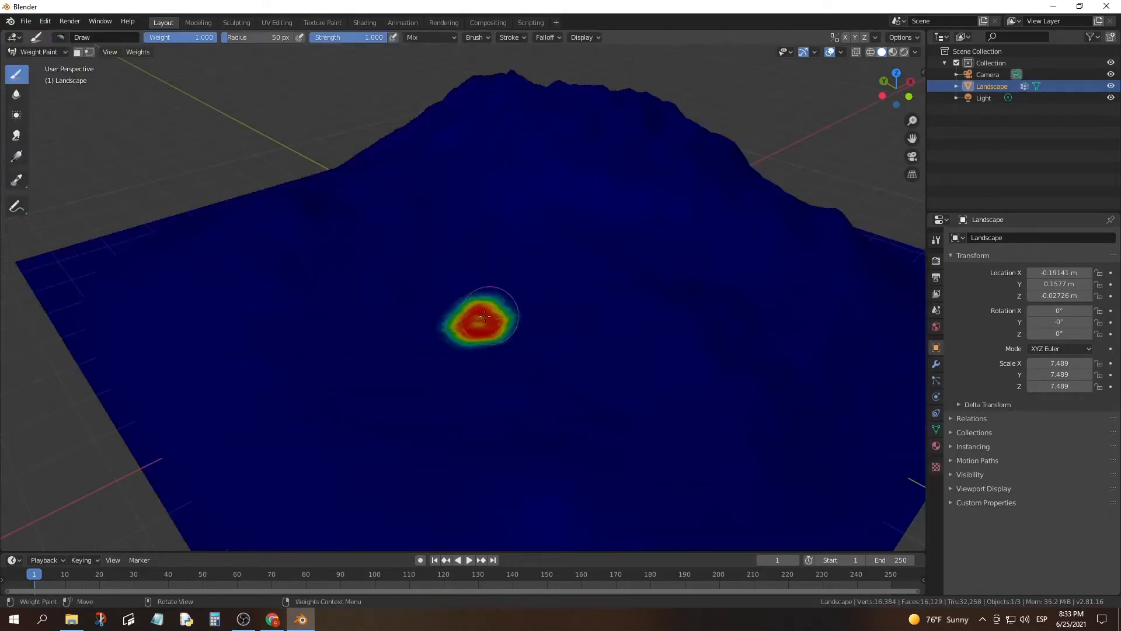
{"action": "key", "text": "ctrl+z"}
Add a vertex group to the landscape in its object data properties and return to Weight Paint mode.
{"action": "key", "text": "Tab"}
{"action": "left_click", "coordinate": [936, 429]}
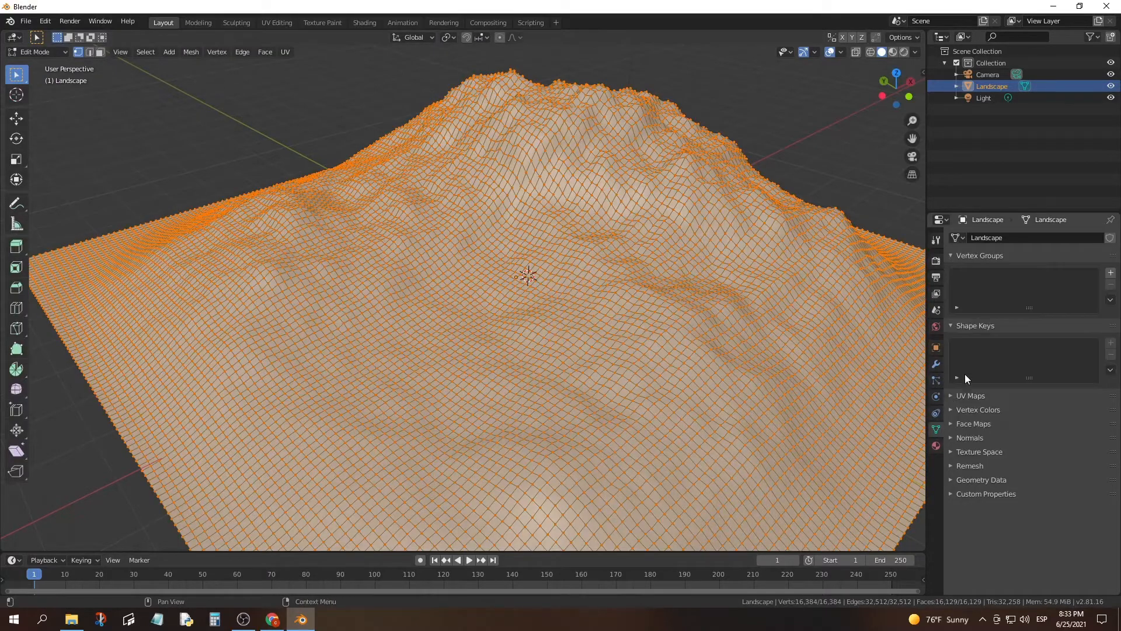
{"action": "key", "text": "Tab"}
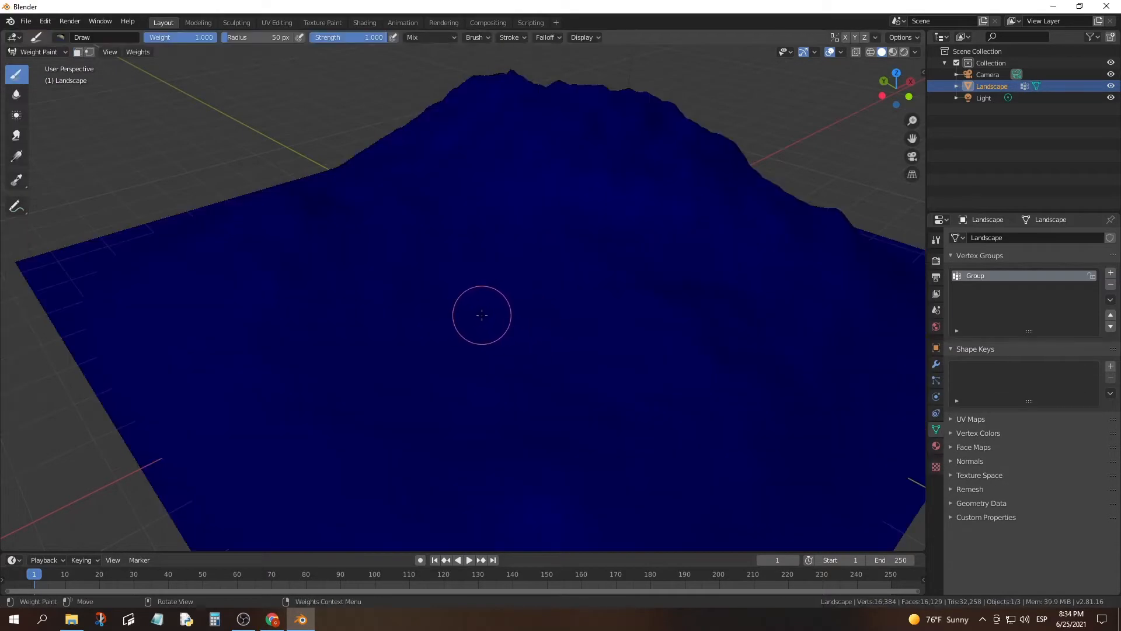
Add a Hair particle system with Advanced settings to the landscape and switch it to Object Mode.
{"action": "key", "text": "Tab"}
{"action": "left_click", "coordinate": [935, 380]}
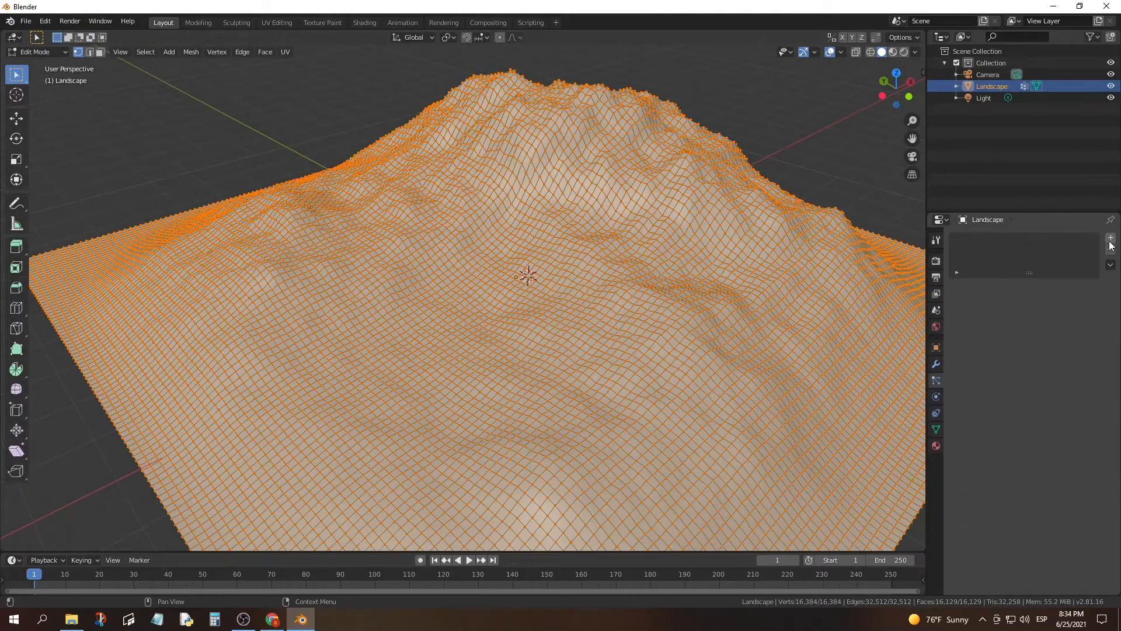
{"action": "left_click", "coordinate": [1110, 238]}
{"action": "left_click", "coordinate": [1057, 302]}
{"action": "key", "text": "Tab"}
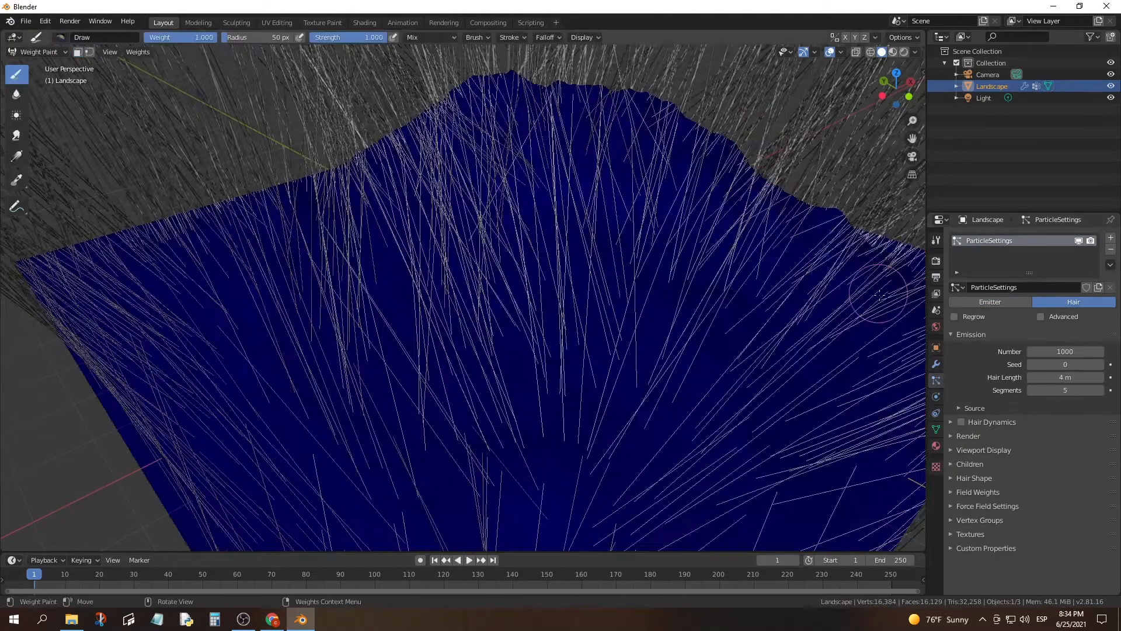
{"action": "left_click", "coordinate": [40, 52]}
{"action": "left_click", "coordinate": [41, 65]}
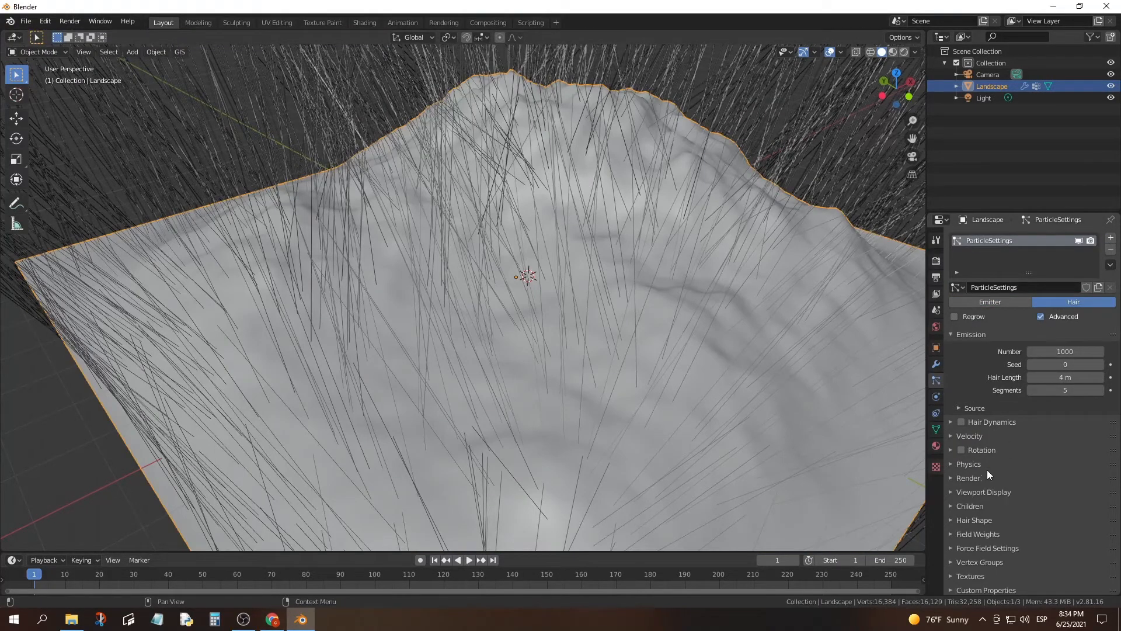
Append the finished tree from its Blender file and move it along negative global X, clear of the landscape.
{"action": "left_click", "coordinate": [25, 21]}
{"action": "left_click", "coordinate": [63, 150]}
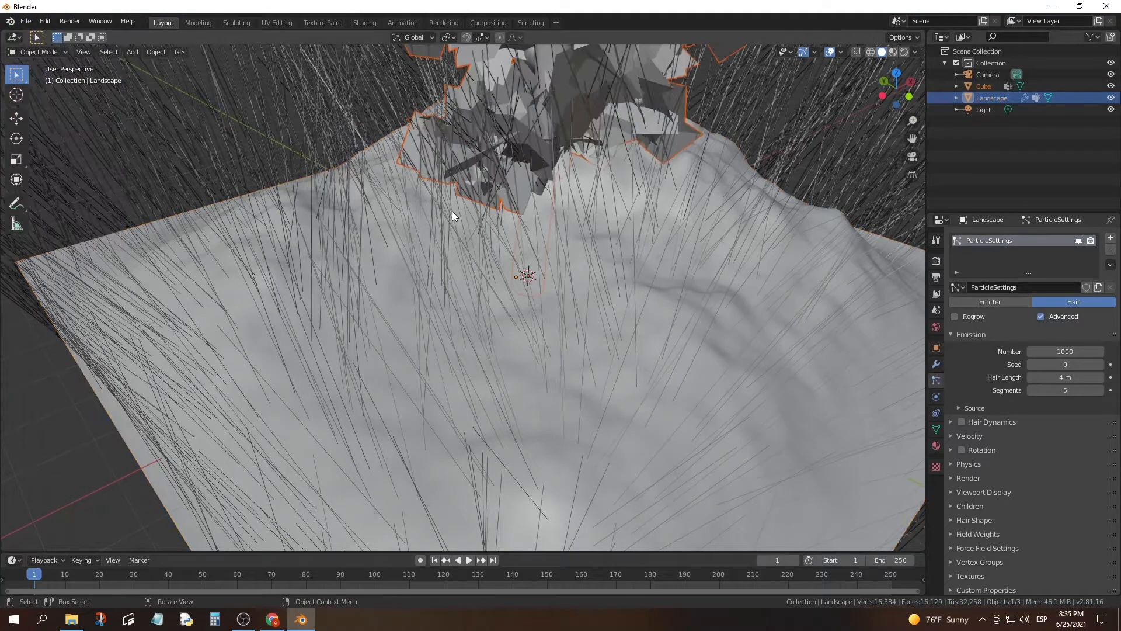
{"action": "scroll", "coordinate": [528, 235], "scroll_direction": "down", "scroll_amount": 6}
{"action": "key", "text": "g"}
{"action": "key", "text": "x"}
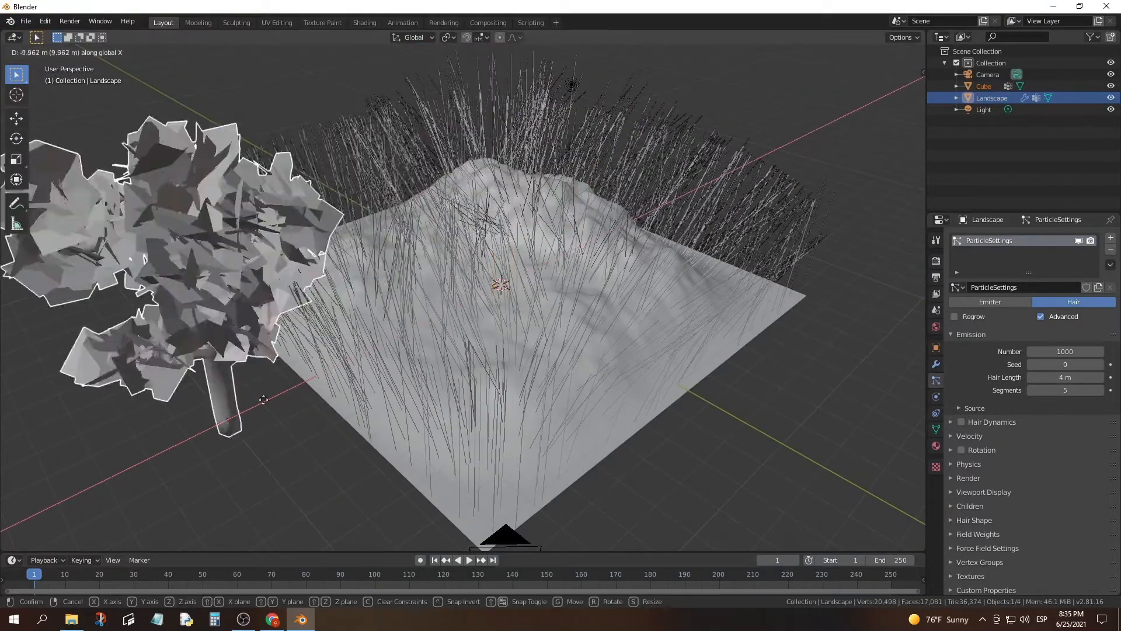
{"action": "left_click", "coordinate": [220, 422]}
{"action": "left_click", "coordinate": [305, 460]}
{"action": "left_click", "coordinate": [496, 450]}
Scale the appended tree down to a small fraction of the landscape's size.
{"action": "left_click", "coordinate": [100, 315]}
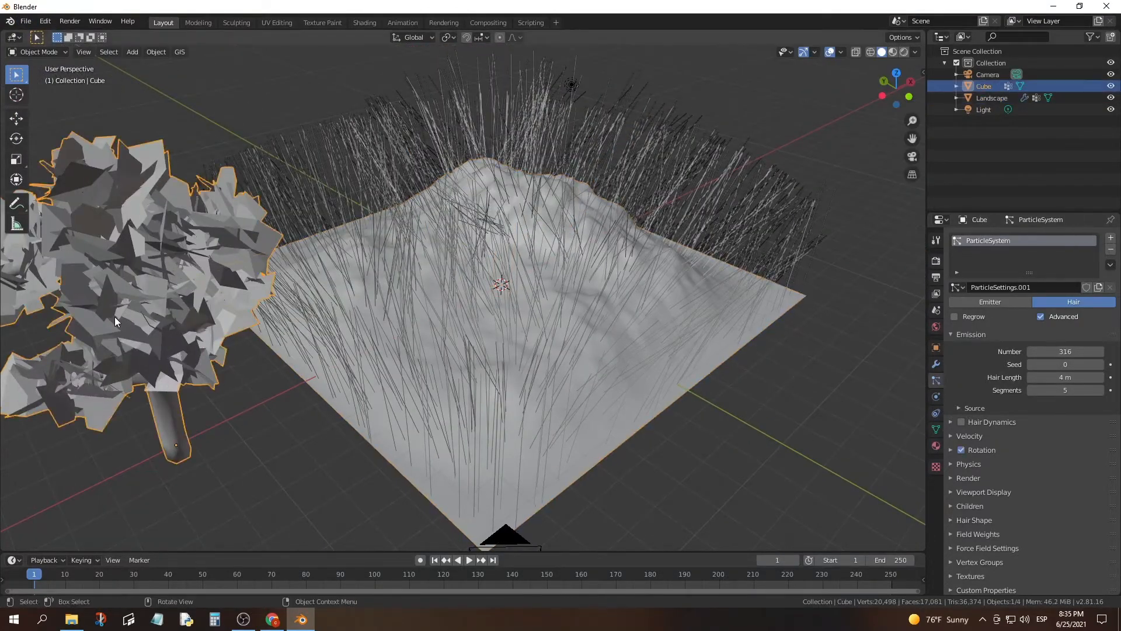
{"action": "key", "text": "s"}
{"action": "left_click", "coordinate": [239, 380]}
Assign the vertex group Group as the density control of the landscape's hair particles.
{"action": "left_click", "coordinate": [420, 385]}
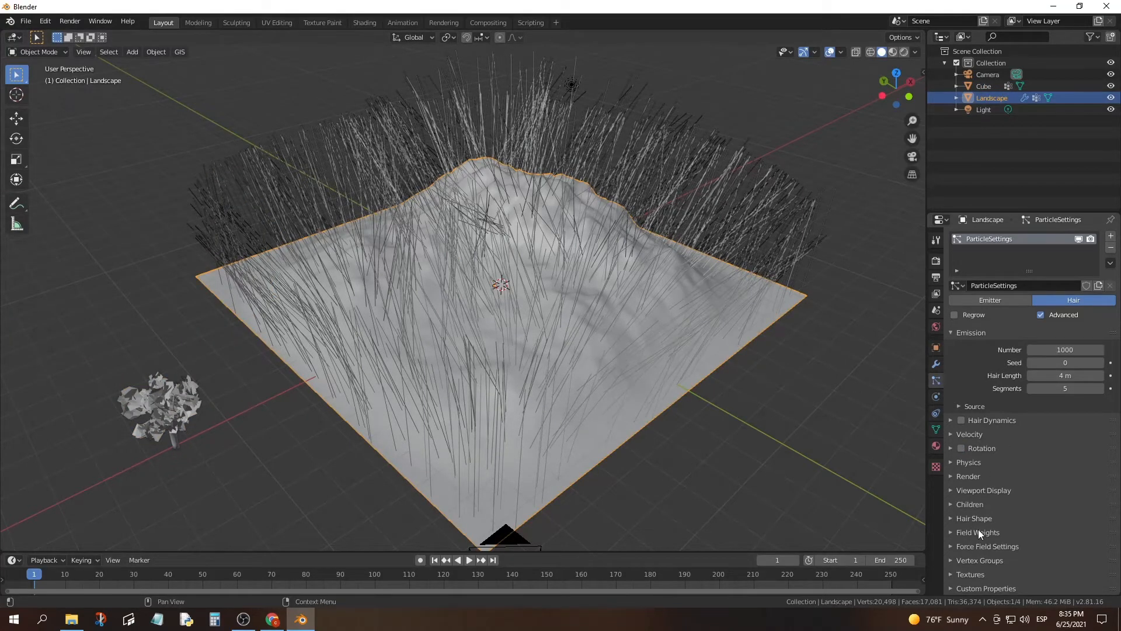
{"action": "left_click", "coordinate": [979, 559]}
{"action": "scroll", "coordinate": [979, 560], "scroll_direction": "down", "scroll_amount": 1}
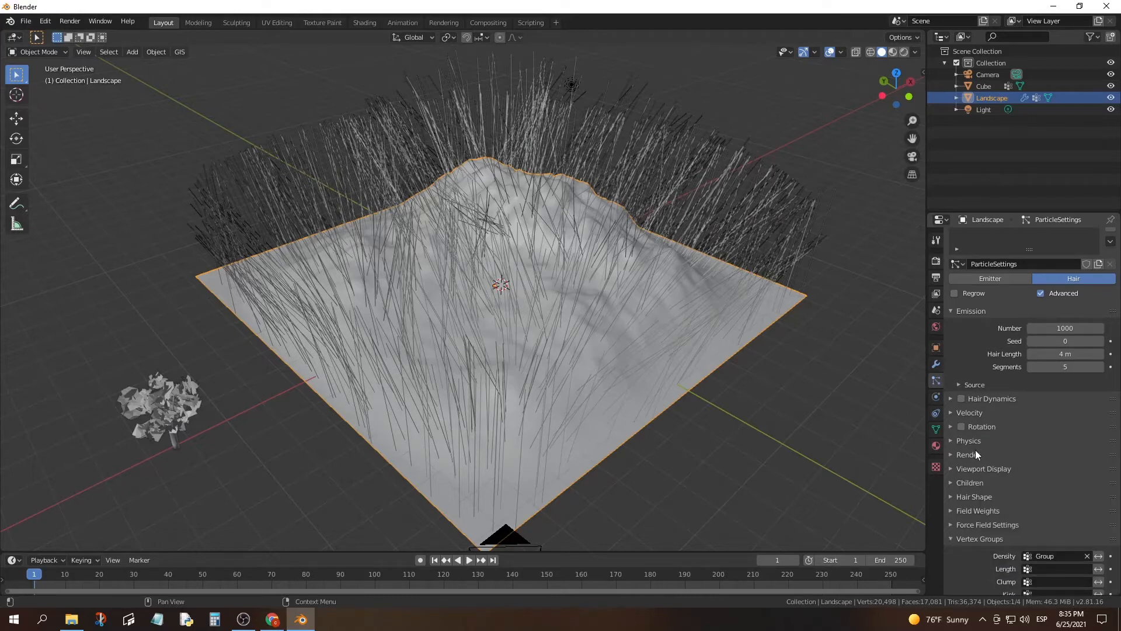
{"action": "key", "text": "Tab"}
{"action": "key", "text": "Tab"}
Render the landscape's particles as Object and choose the small tree as the instance object.
{"action": "left_click", "coordinate": [969, 454]}
{"action": "left_click", "coordinate": [1060, 510]}
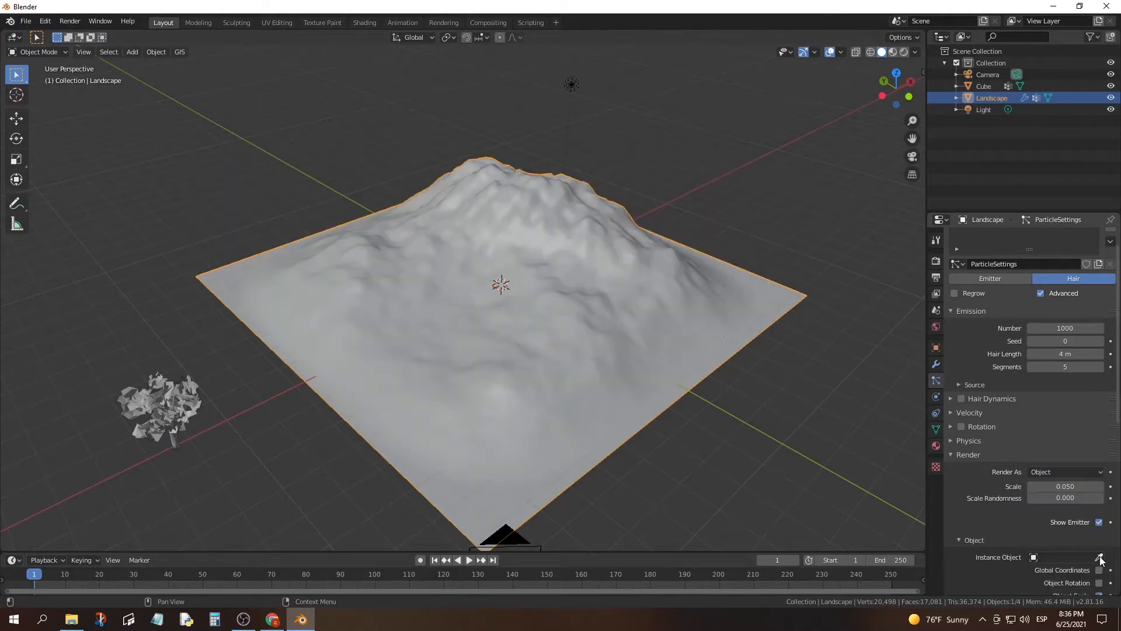
{"action": "left_click", "coordinate": [176, 399]}
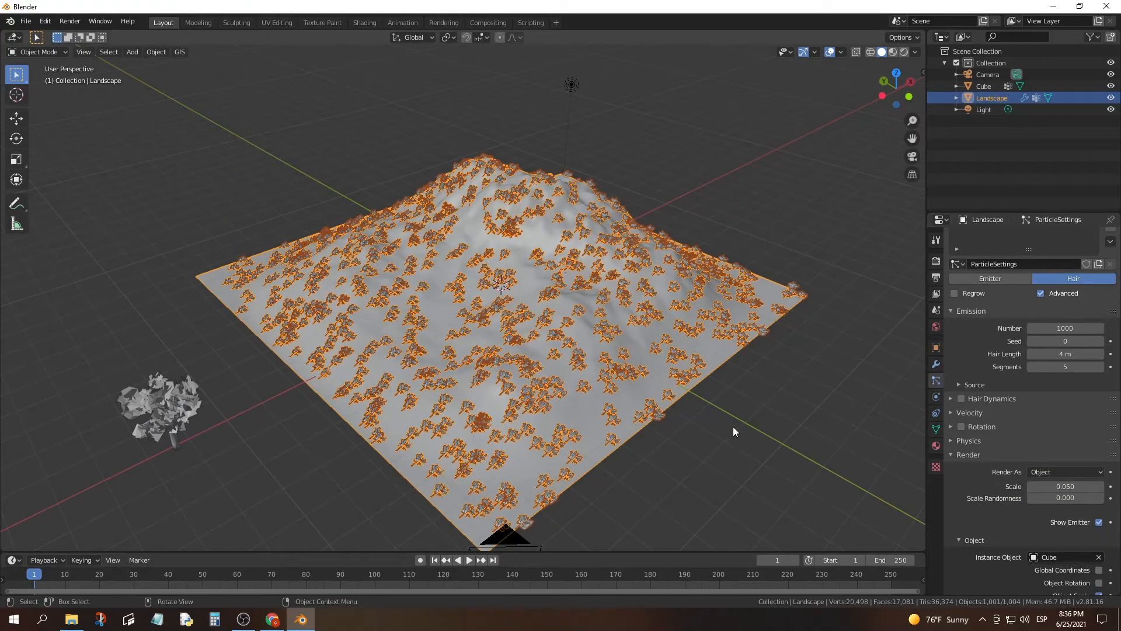
Enter Weight Paint mode on the landscape, try a full-weight patch and undo it in camera view.
{"action": "middle_click_drag", "start_coordinate": [734, 426], "coordinate": [501, 300]}
{"action": "left_click", "coordinate": [54, 117]}
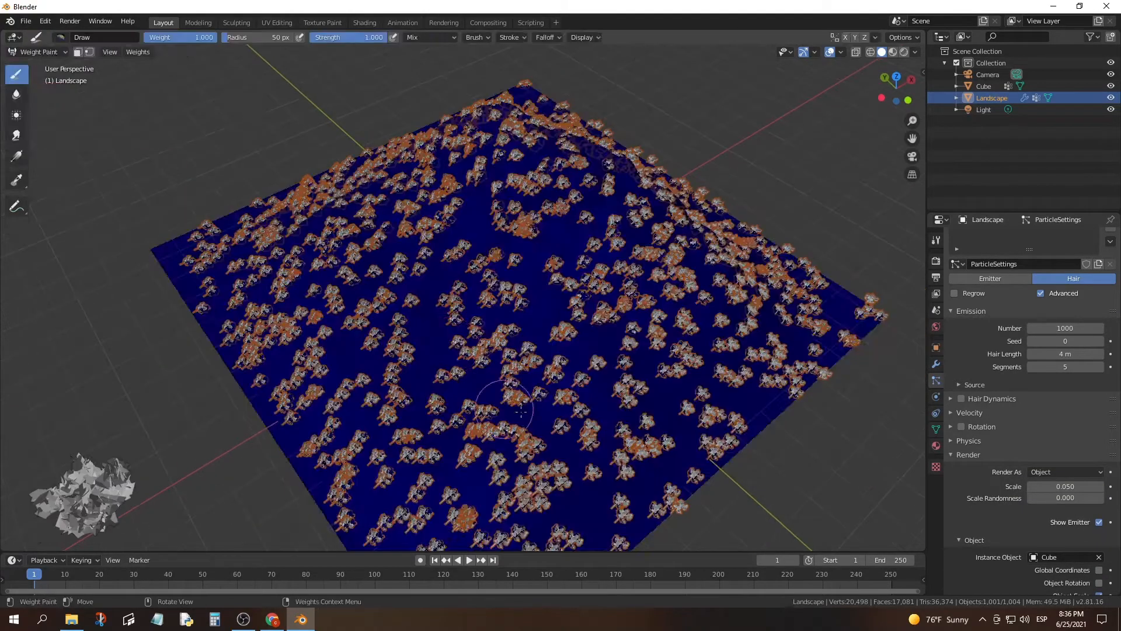
{"action": "left_click", "coordinate": [458, 342]}
{"action": "middle_click_drag", "start_coordinate": [566, 344], "coordinate": [567, 293]}
{"action": "left_click", "coordinate": [914, 157]}
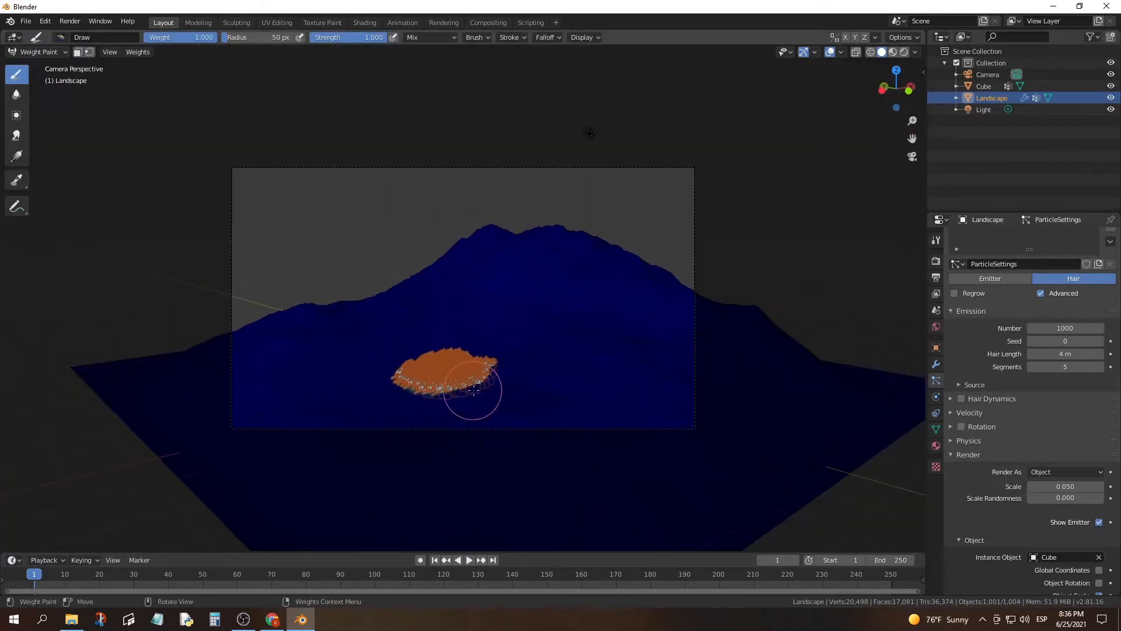
{"action": "key", "text": "ctrl+z"}
Paint full weight over the mountain area inside the camera frame to cover its ridge and slopes with trees.
{"action": "left_click_drag", "start_coordinate": [274, 400], "coordinate": [286, 351]}
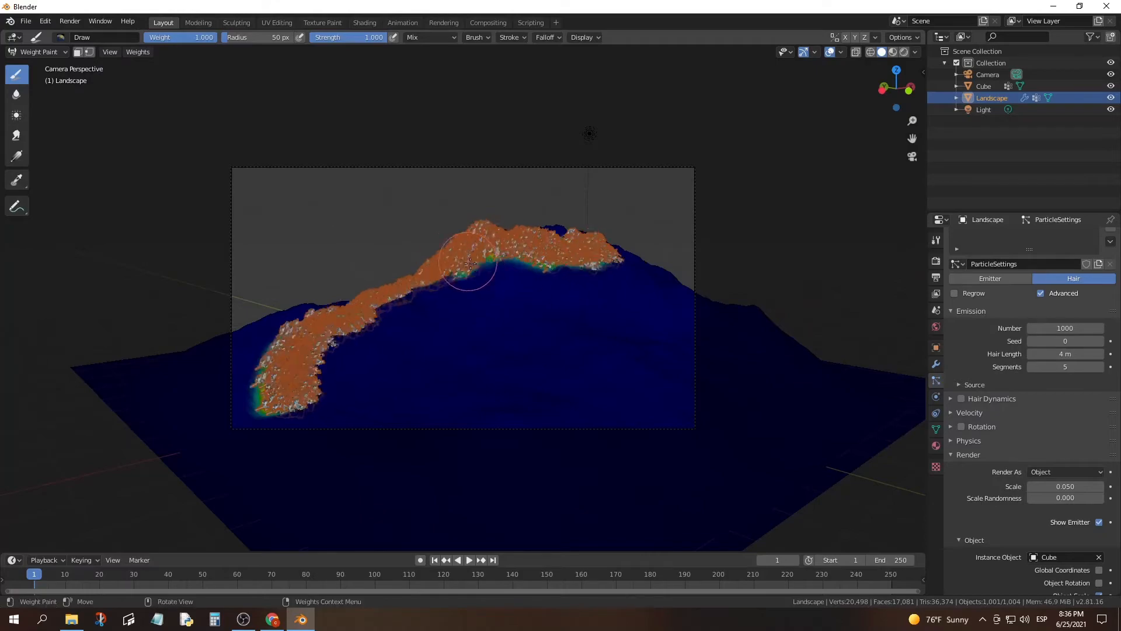
{"action": "mouse_move", "coordinate": [470, 264]}
{"action": "left_mouse_down"}
{"action": "mouse_move", "coordinate": [630, 280]}
{"action": "mouse_move", "coordinate": [675, 388]}
{"action": "mouse_move", "coordinate": [458, 420]}
{"action": "mouse_move", "coordinate": [252, 418]}
{"action": "mouse_move", "coordinate": [257, 379]}
{"action": "mouse_move", "coordinate": [292, 339]}
{"action": "mouse_move", "coordinate": [513, 300]}
{"action": "mouse_move", "coordinate": [405, 328]}
{"action": "mouse_move", "coordinate": [344, 374]}
{"action": "mouse_move", "coordinate": [466, 403]}
{"action": "mouse_move", "coordinate": [503, 367]}
{"action": "mouse_move", "coordinate": [584, 330]}
{"action": "mouse_move", "coordinate": [636, 351]}
{"action": "mouse_move", "coordinate": [556, 362]}
{"action": "mouse_move", "coordinate": [619, 374]}
{"action": "mouse_move", "coordinate": [572, 280]}
{"action": "mouse_move", "coordinate": [506, 245]}
{"action": "left_mouse_up"}
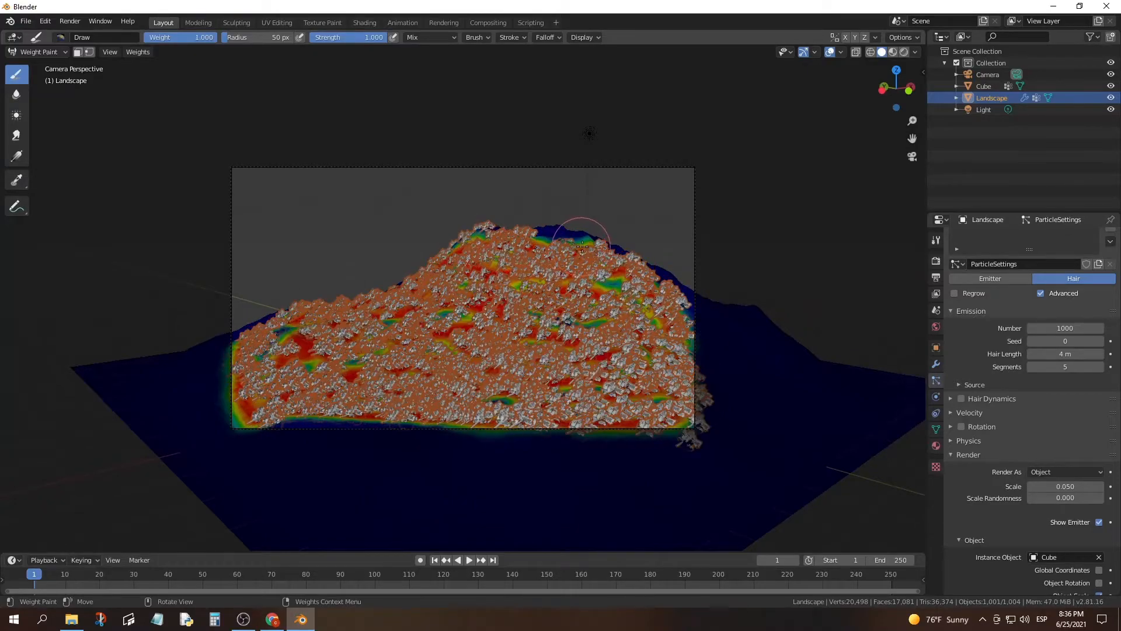
{"action": "mouse_move", "coordinate": [582, 245]}
{"action": "left_mouse_down"}
{"action": "mouse_move", "coordinate": [610, 250]}
{"action": "mouse_move", "coordinate": [548, 229]}
{"action": "left_mouse_up"}
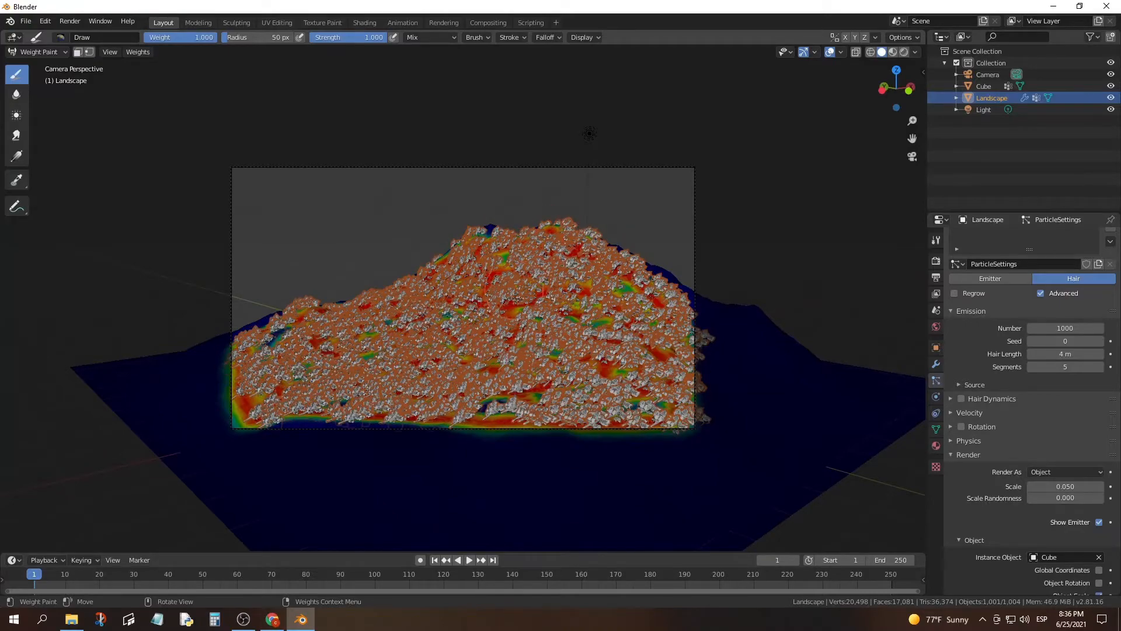
{"action": "mouse_move", "coordinate": [237, 379]}
{"action": "left_mouse_down"}
{"action": "mouse_move", "coordinate": [286, 327]}
{"action": "mouse_move", "coordinate": [487, 237]}
{"action": "mouse_move", "coordinate": [671, 292]}
{"action": "left_mouse_up"}
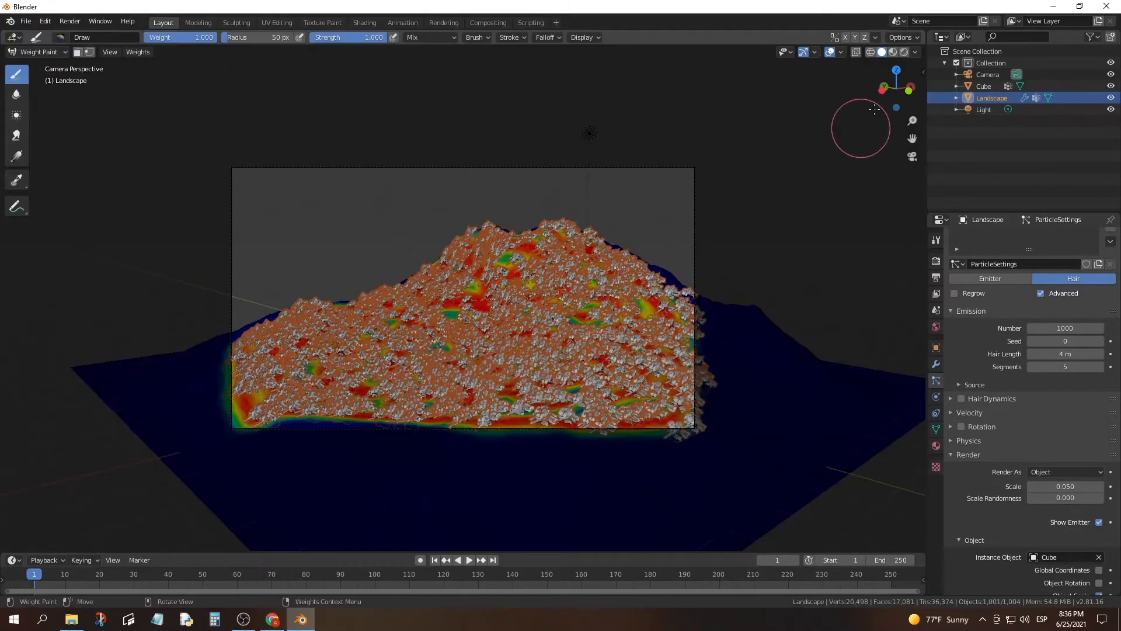
Return the landscape to Object Mode with the scene displayed in rendered shading.
{"action": "key", "text": "Tab"}
{"action": "left_click", "coordinate": [44, 51]}
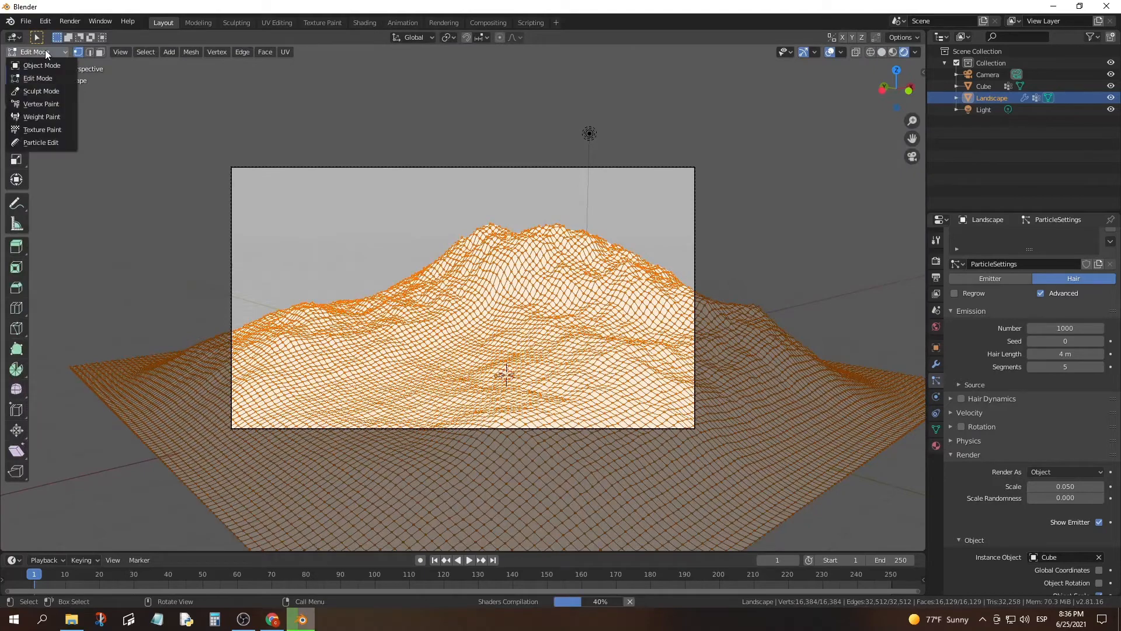
{"action": "left_click", "coordinate": [48, 65]}
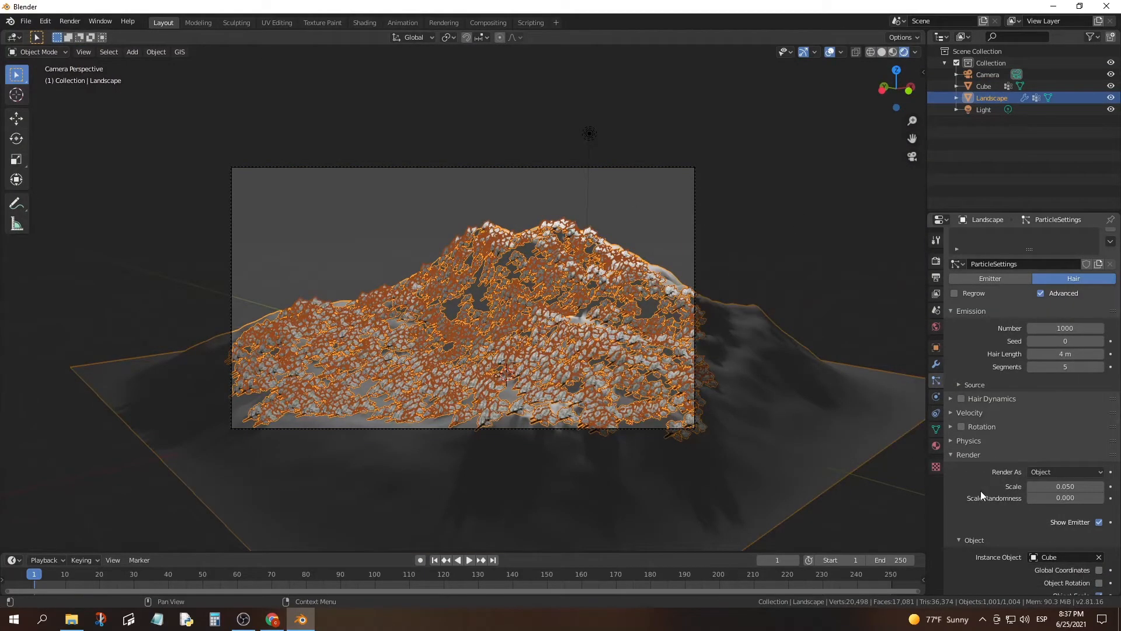
Enable Rotation for the tree particles, try Global Z as the orientation axis and set it to Object Z.
{"action": "left_click", "coordinate": [960, 427]}
{"action": "left_click", "coordinate": [1035, 443]}
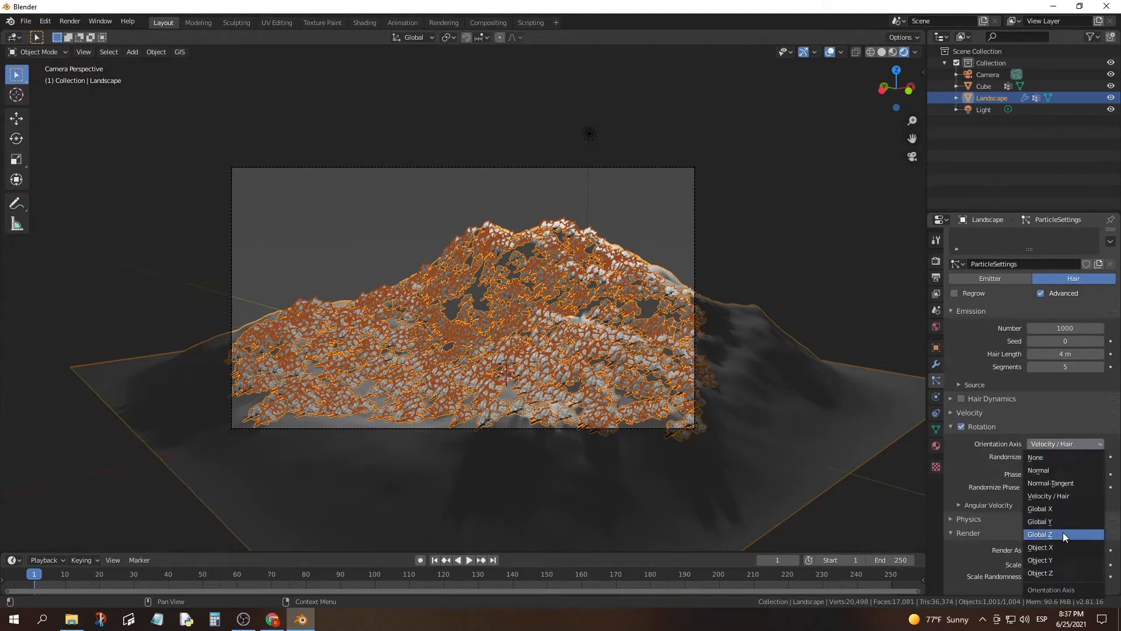
{"action": "left_click", "coordinate": [1063, 534]}
{"action": "middle_click_drag", "start_coordinate": [742, 415], "coordinate": [834, 372]}
{"action": "left_click", "coordinate": [1071, 444]}
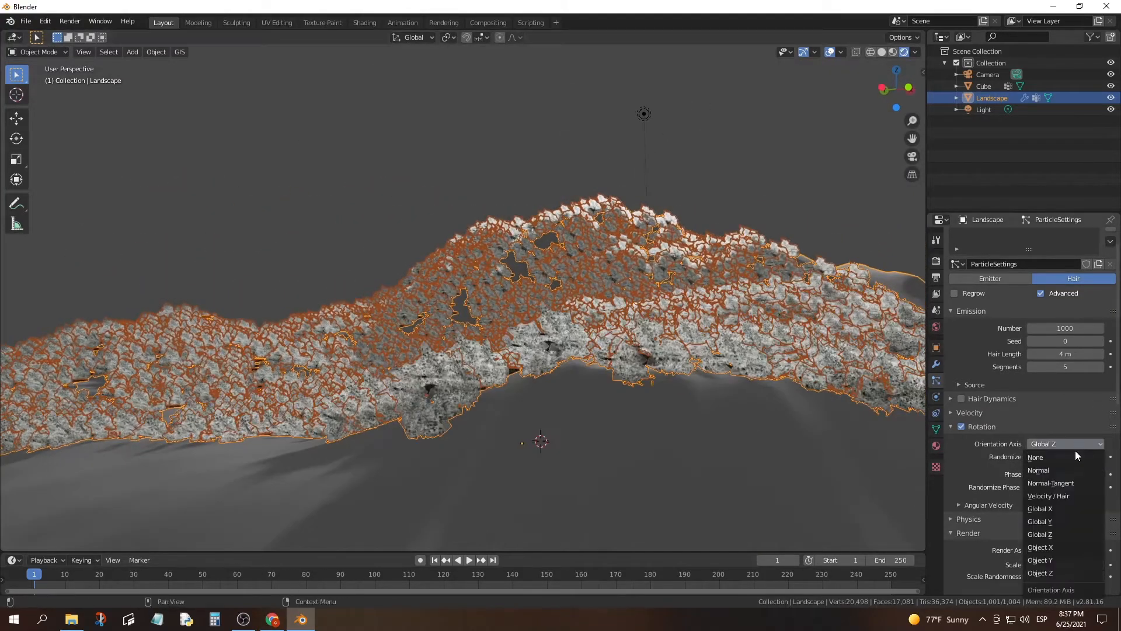
{"action": "left_click", "coordinate": [1063, 571]}
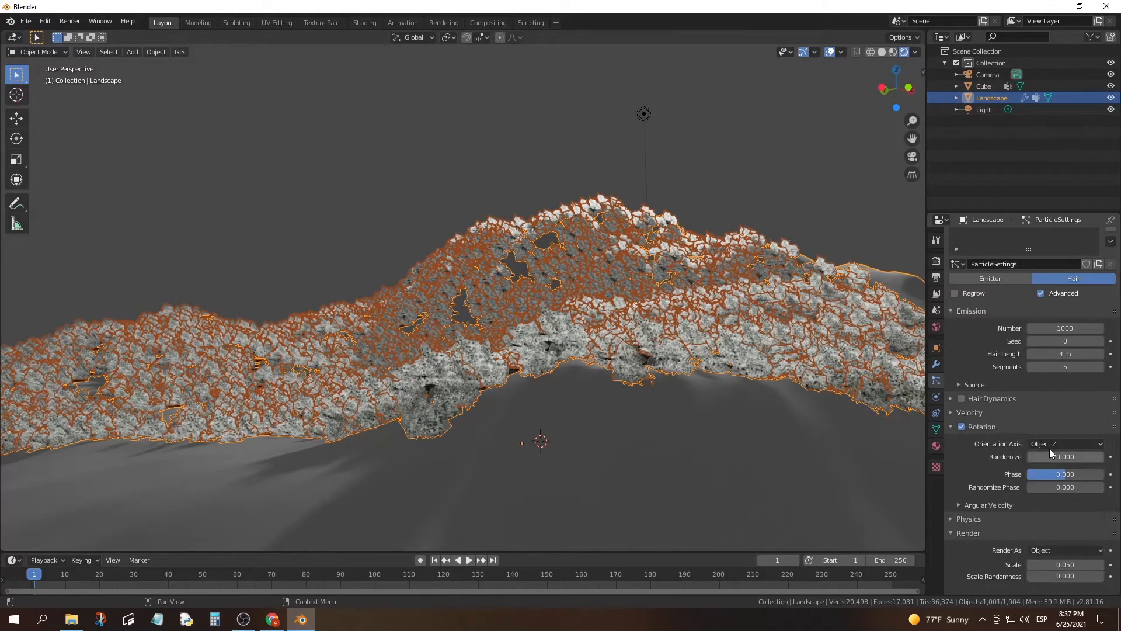
Set the tree particles' orientation axis to Global Y so the trees stand upright on the landscape.
{"action": "left_click", "coordinate": [1049, 444]}
{"action": "left_click", "coordinate": [1065, 559]}
{"action": "middle_click_drag", "start_coordinate": [773, 411], "coordinate": [783, 379]}
{"action": "left_click", "coordinate": [1045, 444]}
{"action": "left_click", "coordinate": [1055, 521]}
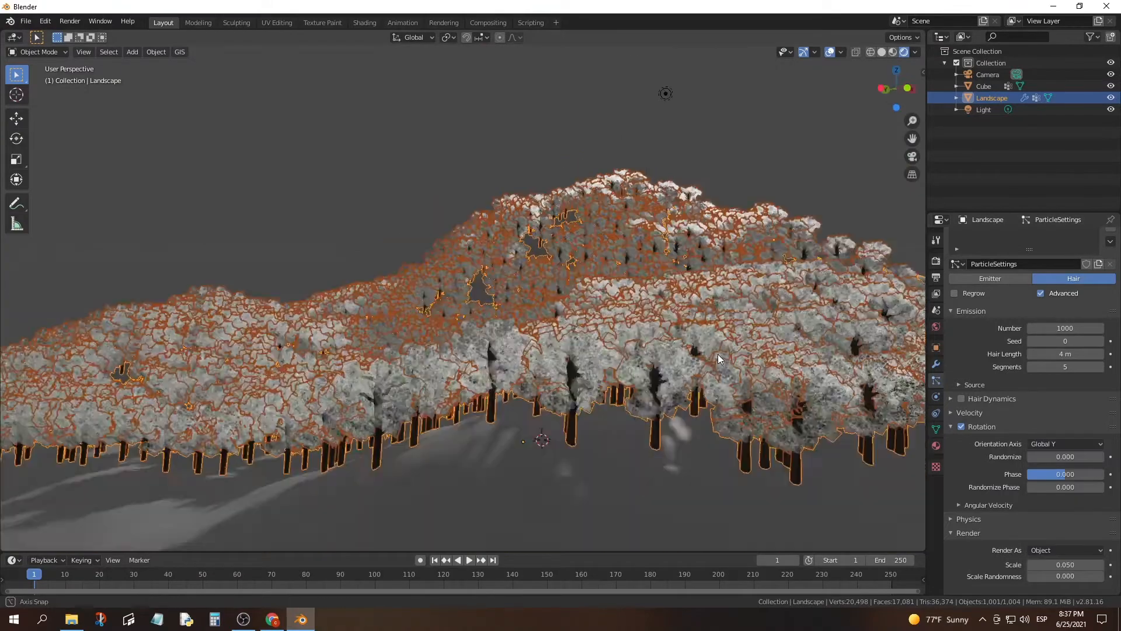
Return the landscape to Weight Paint mode in camera view and paint full weight past the frame's lower and side edges.
{"action": "key", "text": "KP_0"}
{"action": "key", "text": "alt+a"}
{"action": "key", "text": "Tab"}
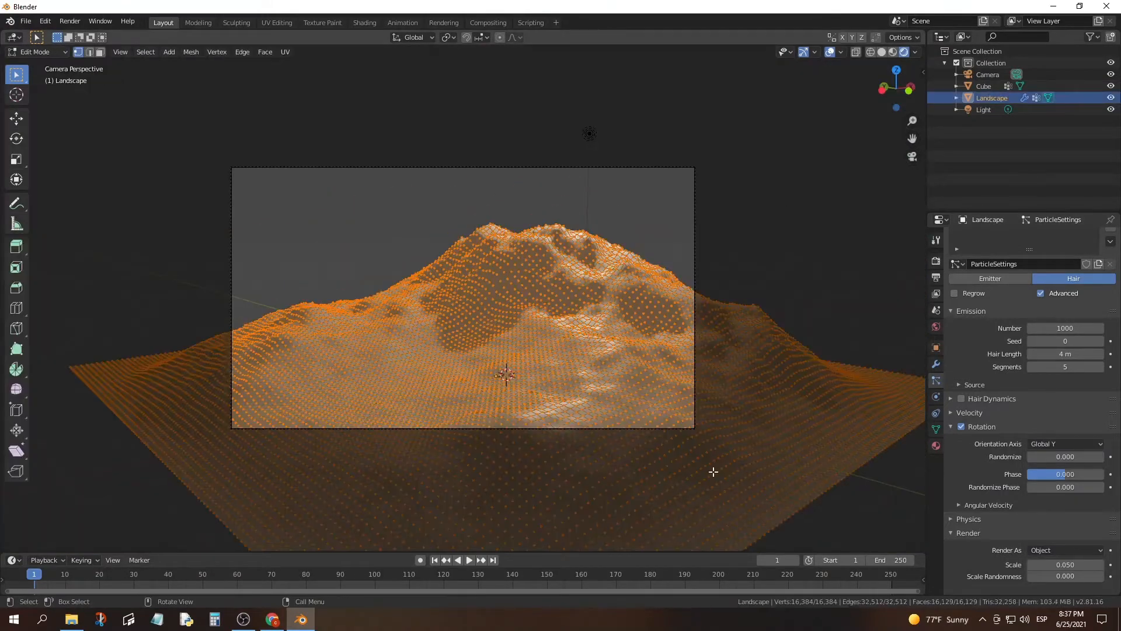
{"action": "left_click", "coordinate": [50, 51]}
{"action": "left_click", "coordinate": [44, 119]}
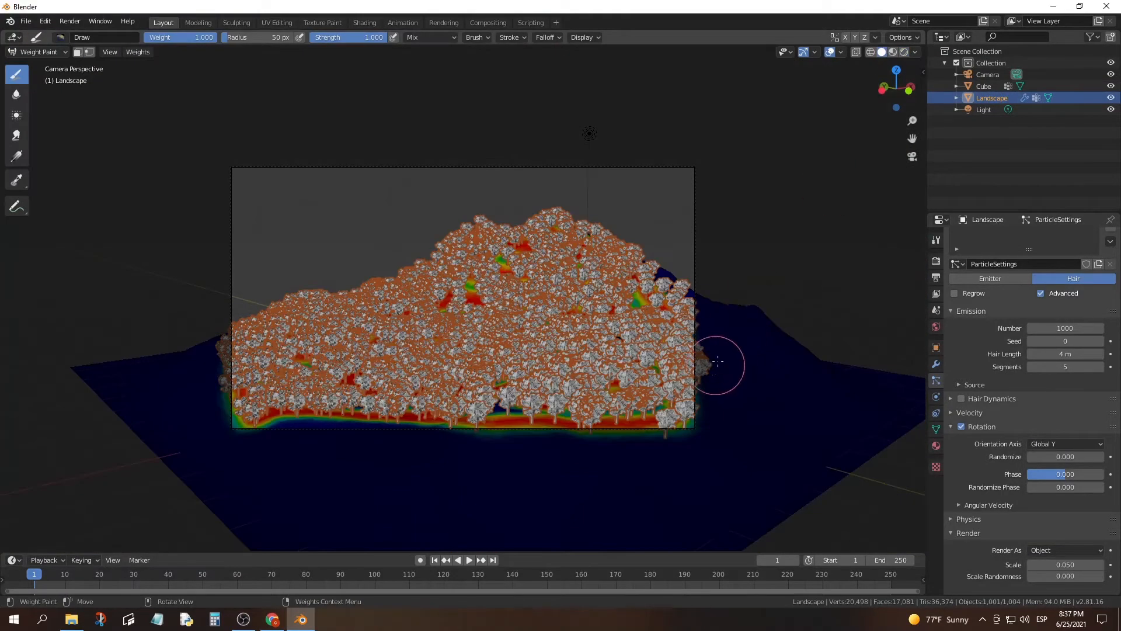
{"action": "mouse_move", "coordinate": [642, 454]}
{"action": "left_mouse_down"}
{"action": "mouse_move", "coordinate": [645, 446]}
{"action": "mouse_move", "coordinate": [468, 430]}
{"action": "mouse_move", "coordinate": [320, 446]}
{"action": "mouse_move", "coordinate": [218, 400]}
{"action": "mouse_move", "coordinate": [211, 359]}
{"action": "left_mouse_up"}
{"action": "mouse_move", "coordinate": [670, 277]}
{"action": "left_mouse_down"}
{"action": "mouse_move", "coordinate": [701, 311]}
{"action": "mouse_move", "coordinate": [608, 461]}
{"action": "left_mouse_up"}
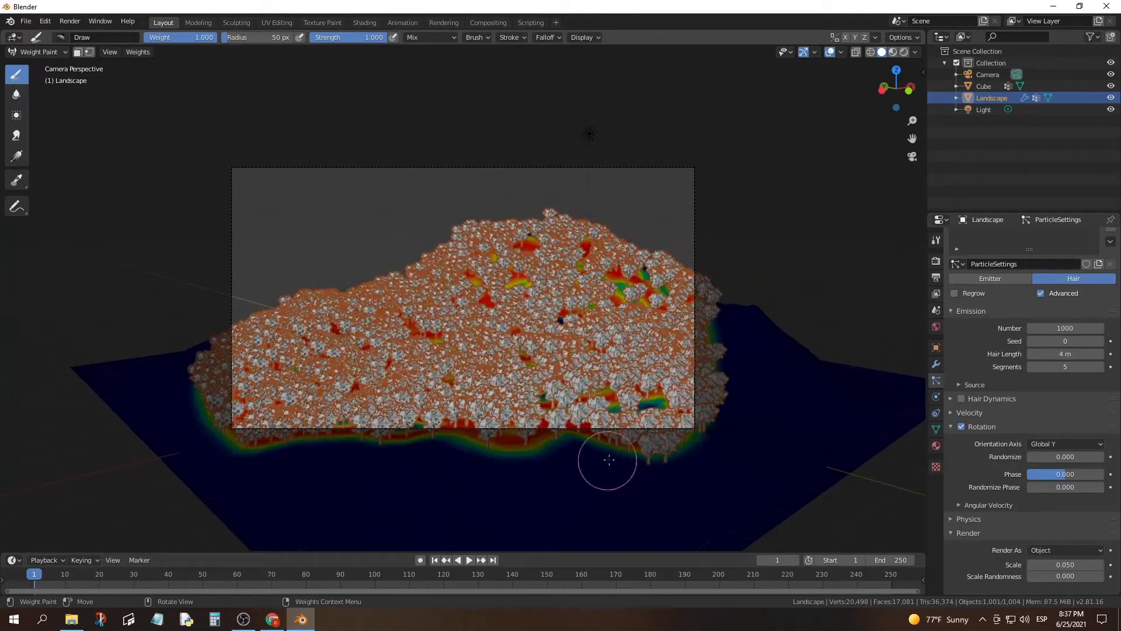
Return the landscape to Object Mode, give it a new material in the Shading workspace and add an image texture node.
{"action": "key", "text": "Tab"}
{"action": "middle_click_drag", "start_coordinate": [776, 215], "coordinate": [628, 237]}
{"action": "left_click", "coordinate": [29, 52]}
{"action": "left_click", "coordinate": [34, 64]}
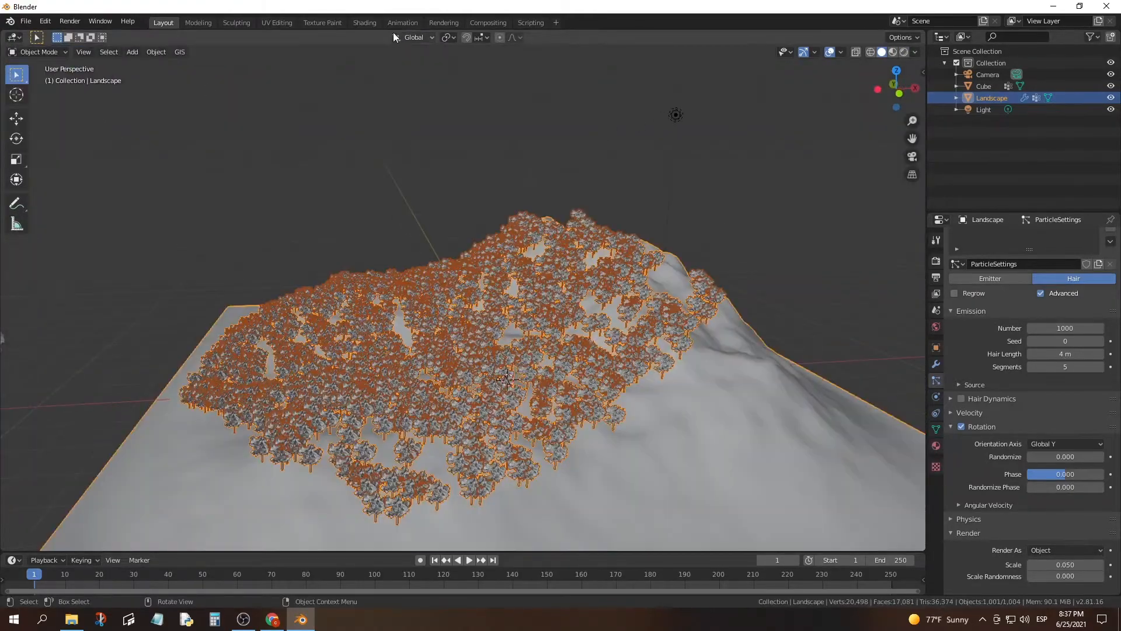
{"action": "left_click", "coordinate": [365, 23]}
{"action": "left_click", "coordinate": [567, 359]}
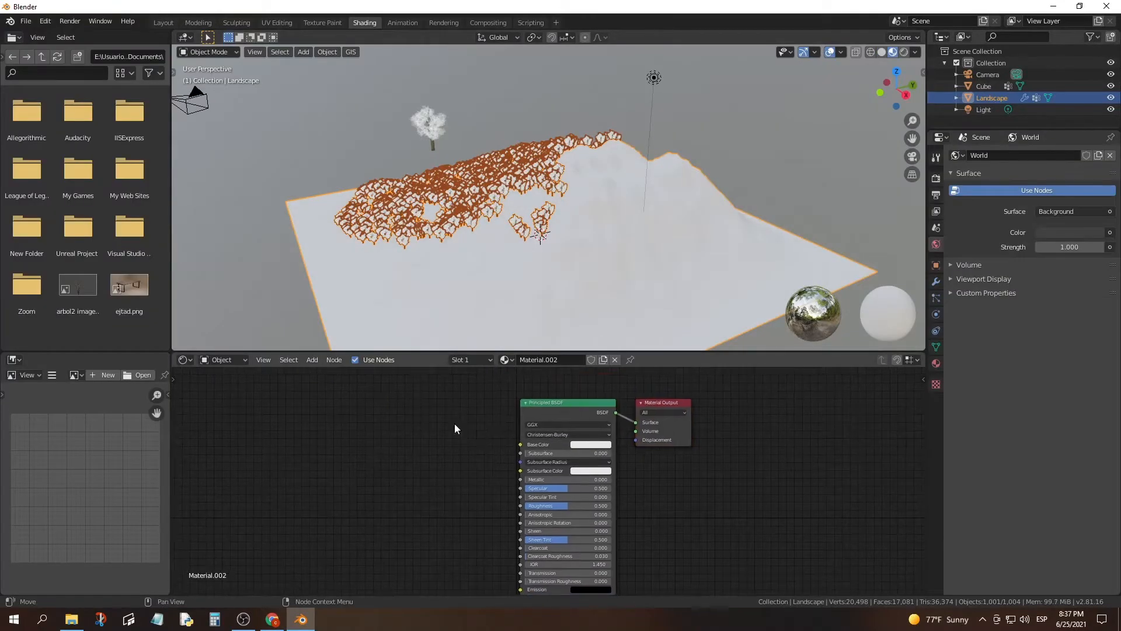
{"action": "left_click", "coordinate": [328, 373]}
{"action": "key", "text": "Return"}
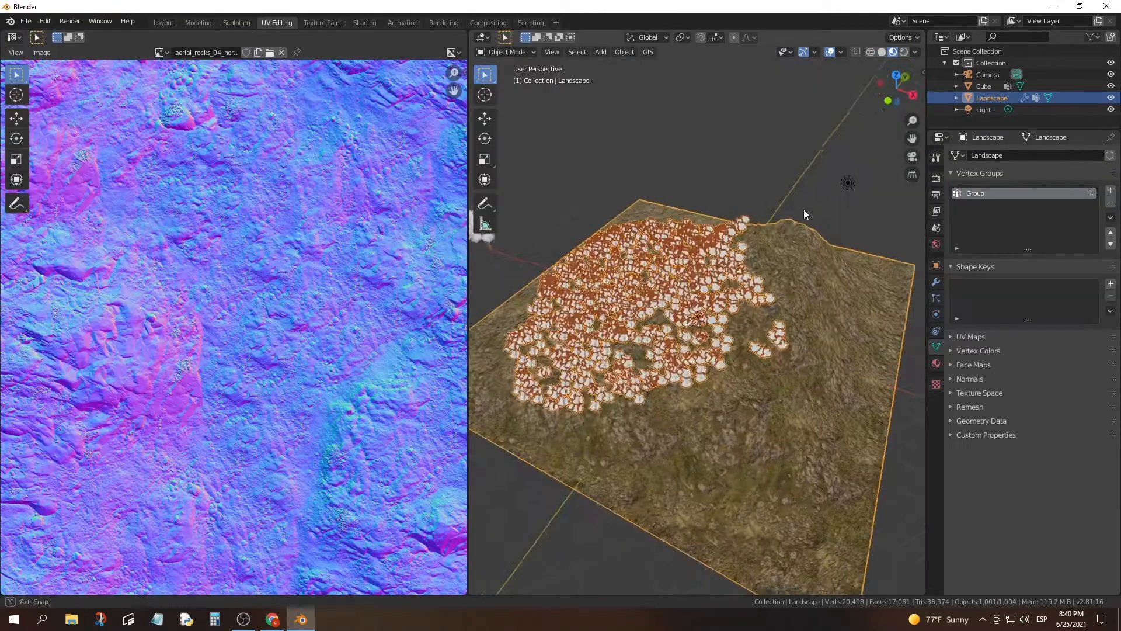
Check the textured landscape and its trees through the camera.
{"action": "middle_click_drag", "start_coordinate": [803, 209], "coordinate": [868, 202]}
{"action": "left_click", "coordinate": [912, 157]}
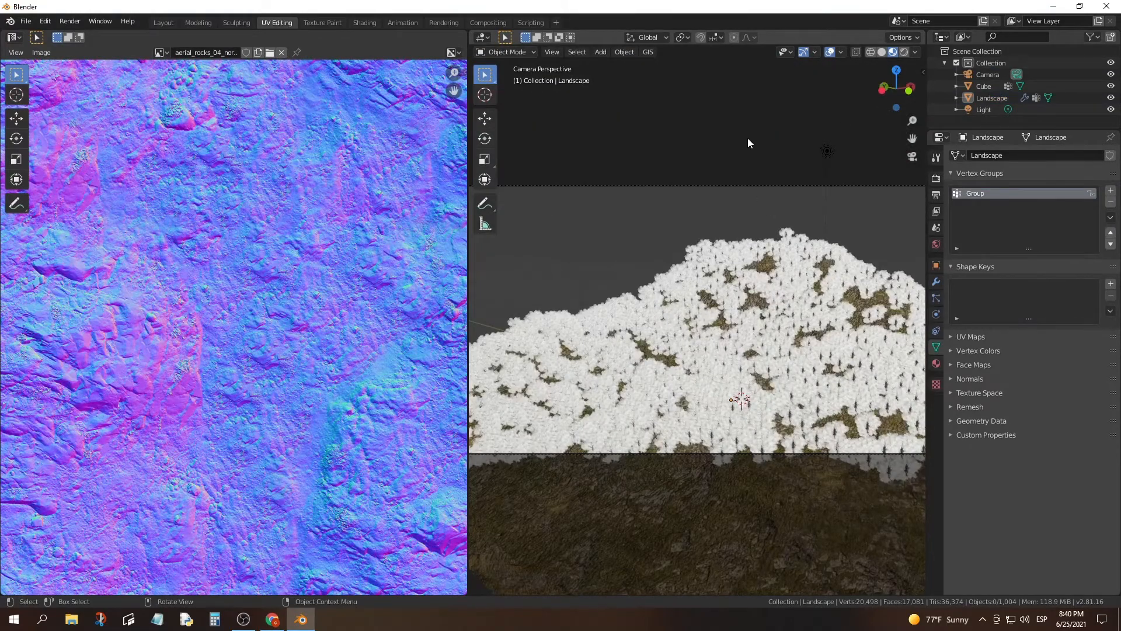
{"action": "left_click", "coordinate": [914, 52]}
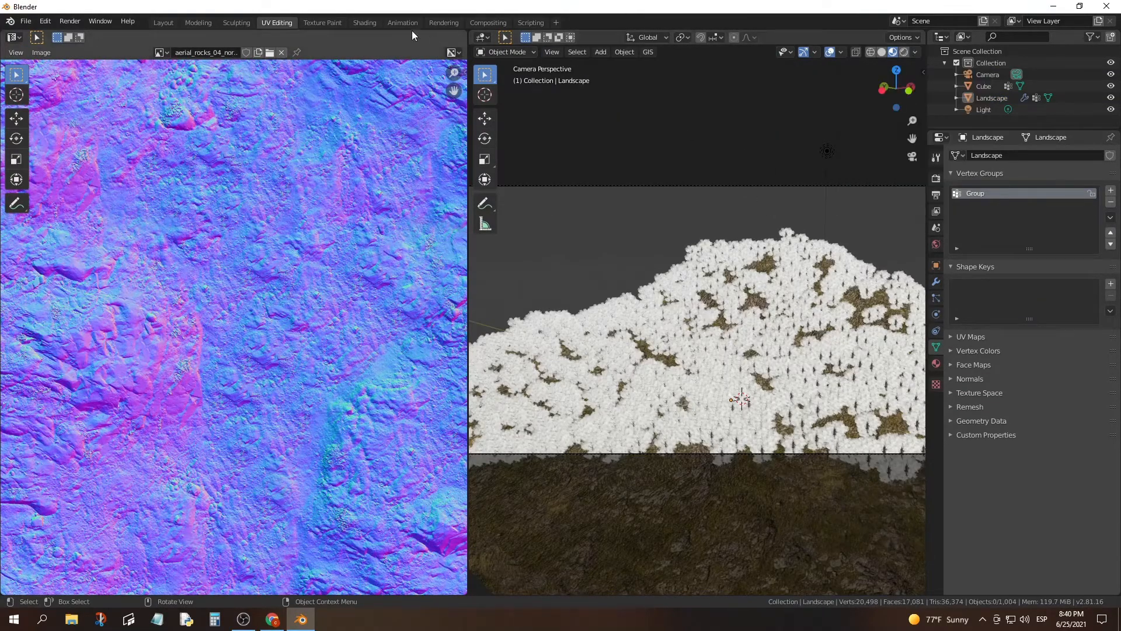
Add an Environment Texture with cannon.jpg to the World shader and connect its Color to the Background color.
{"action": "left_click", "coordinate": [365, 22]}
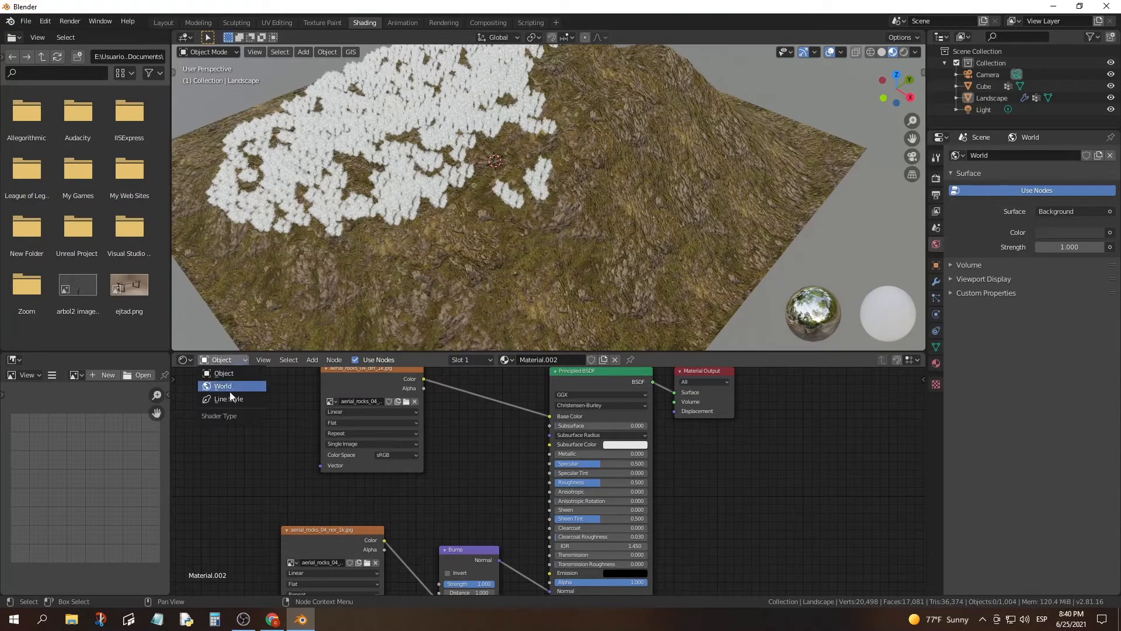
{"action": "left_click", "coordinate": [231, 389]}
{"action": "middle_click_drag", "start_coordinate": [357, 437], "coordinate": [375, 493]}
{"action": "left_click", "coordinate": [313, 360]}
{"action": "left_click", "coordinate": [322, 368]}
{"action": "left_click", "coordinate": [313, 362]}
{"action": "left_click", "coordinate": [321, 371]}
{"action": "type", "text": "ENV"}
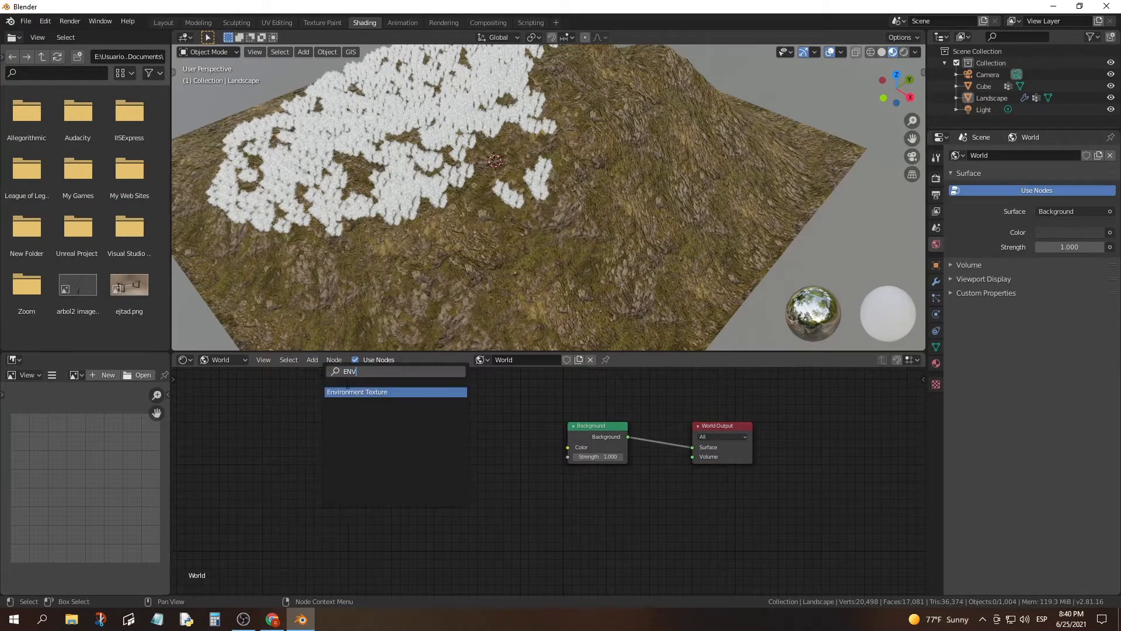
{"action": "key", "text": "Return"}
{"action": "left_click_drag", "start_coordinate": [527, 443], "coordinate": [568, 447]}
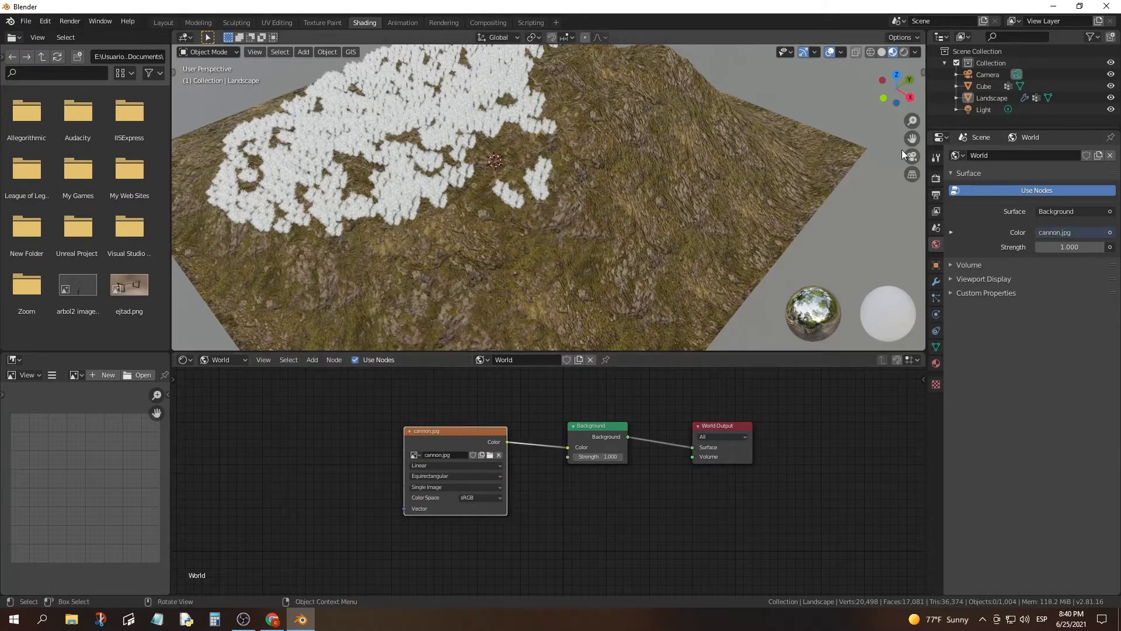
Set the tree particles' rotation to Randomize 0.104, Phase -0.224 and Randomize Phase 0.388, undoing unwanted tries.
{"action": "left_click", "coordinate": [911, 156]}
{"action": "left_click", "coordinate": [916, 53]}
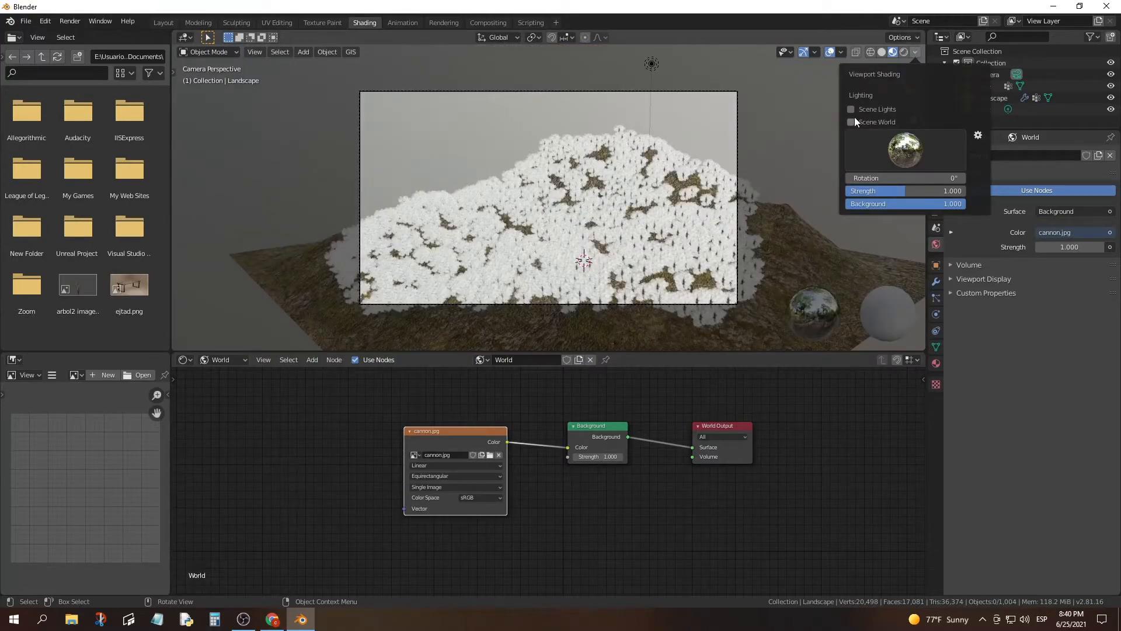
{"action": "scroll", "coordinate": [759, 192], "scroll_direction": "up", "scroll_amount": 1}
{"action": "left_click", "coordinate": [725, 223]}
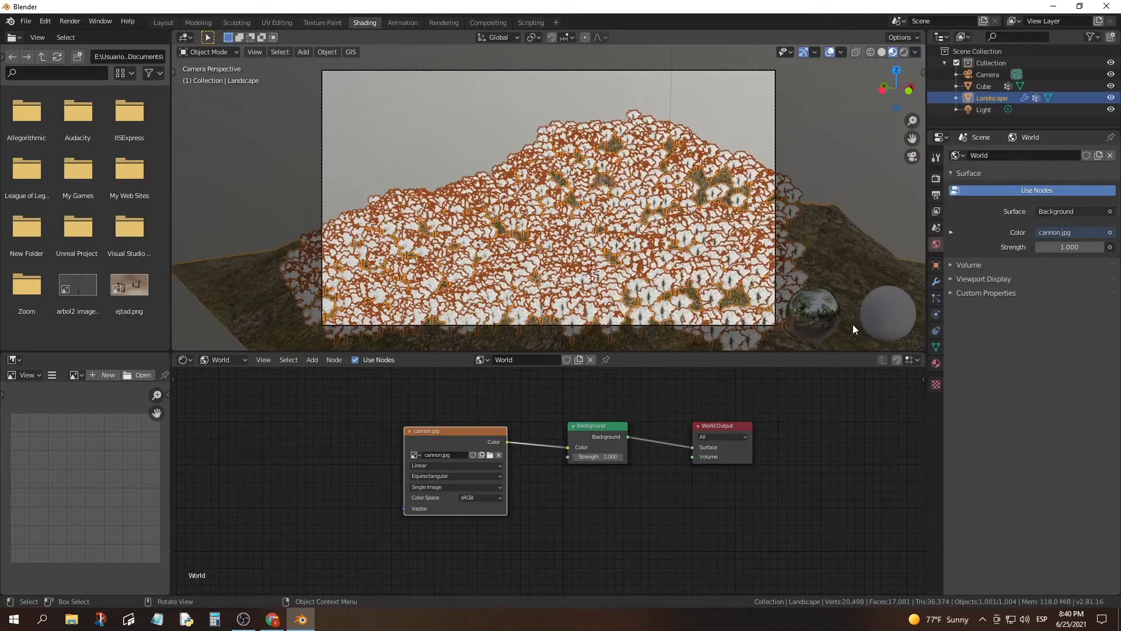
{"action": "left_click", "coordinate": [935, 298]}
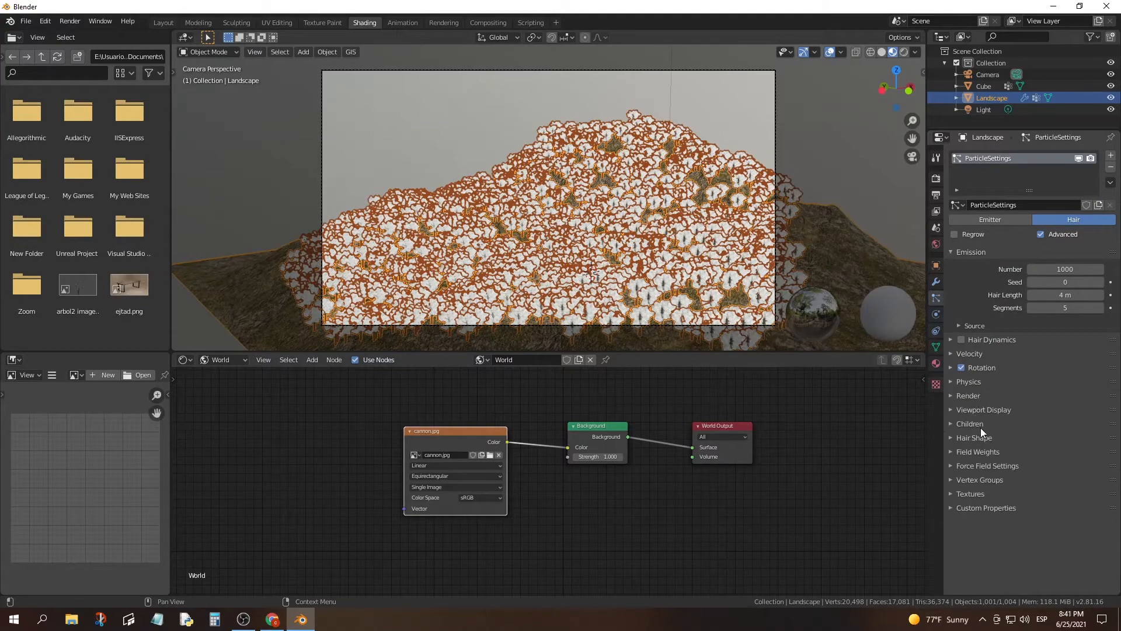
{"action": "left_click", "coordinate": [969, 396]}
{"action": "left_click", "coordinate": [980, 369]}
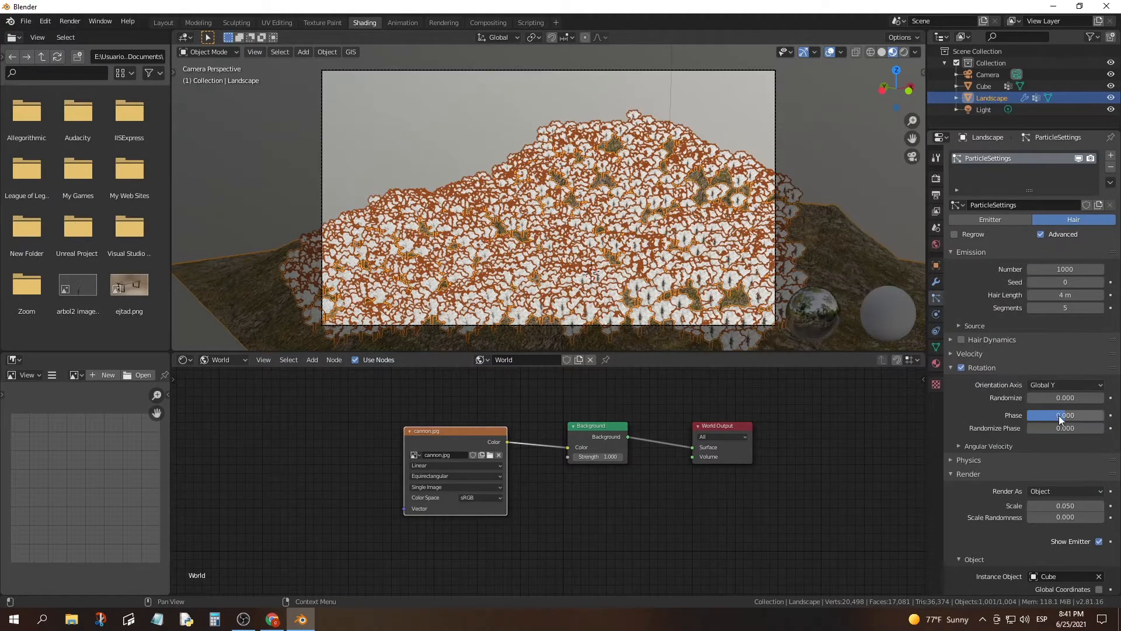
{"action": "left_click_drag", "start_coordinate": [1059, 415], "coordinate": [1035, 397]}
{"action": "key", "text": "ctrl+z"}
{"action": "key", "text": "ctrl+z"}
{"action": "key", "text": "ctrl+z"}
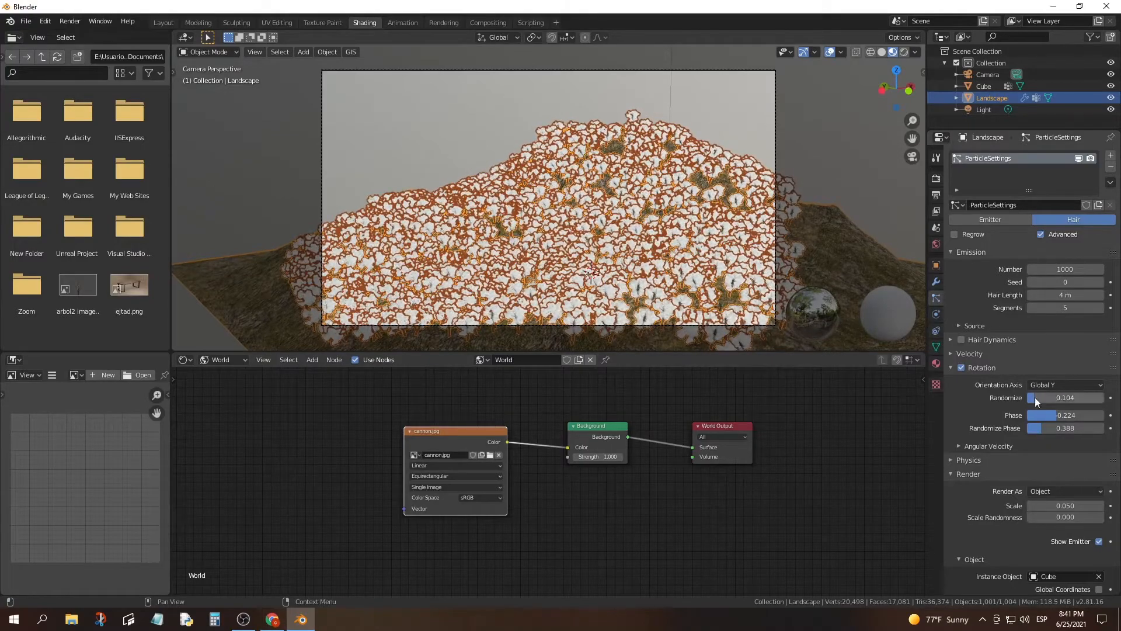
Set the tree particles' Scale Randomness to 0.522 and Scale to 0.050.
{"action": "left_click_drag", "start_coordinate": [1054, 516], "coordinate": [1074, 516]}
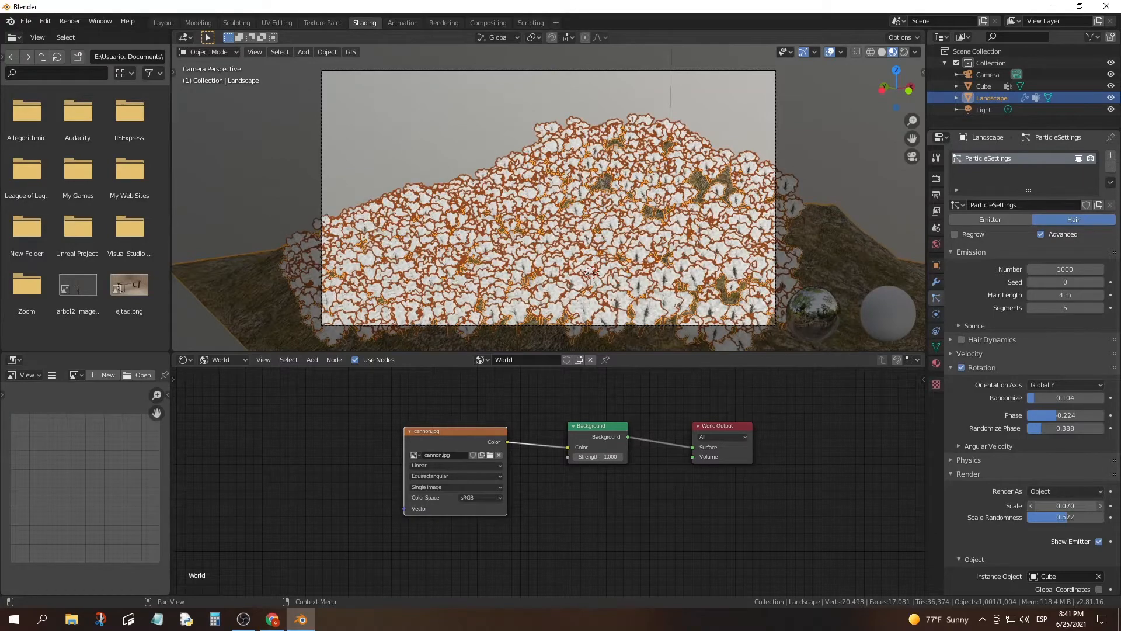
{"action": "scroll", "coordinate": [674, 238], "scroll_direction": "up", "scroll_amount": 3}
{"action": "scroll", "coordinate": [673, 238], "scroll_direction": "down", "scroll_amount": 1}
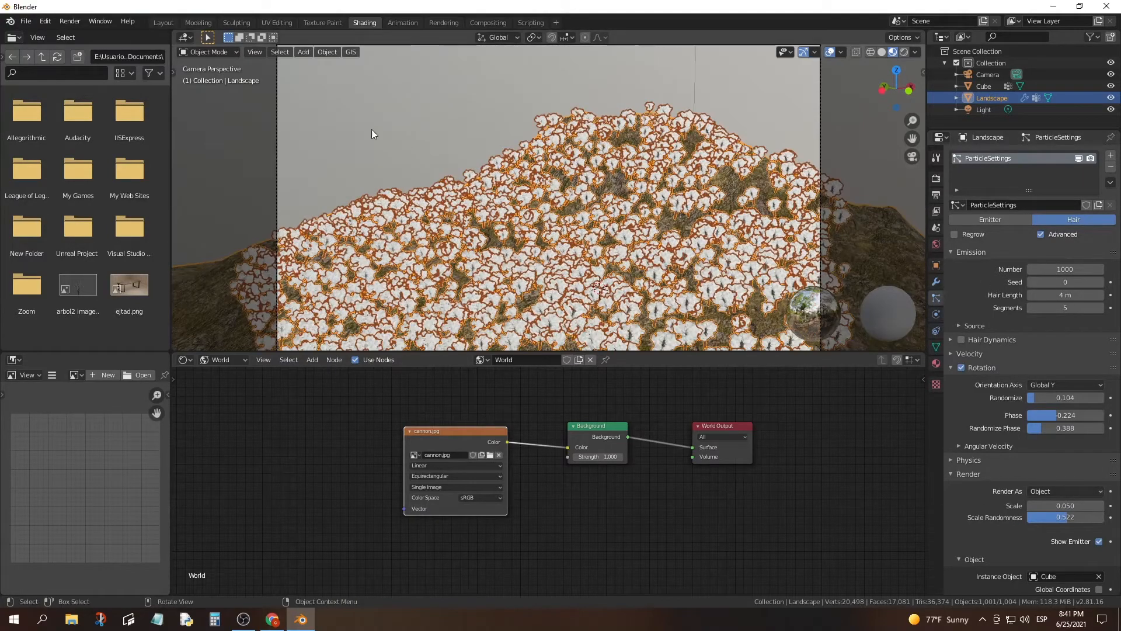
Enter Weight Paint mode on the landscape and paint more full weight over the mountain's peak and upper slopes.
{"action": "left_click", "coordinate": [216, 116]}
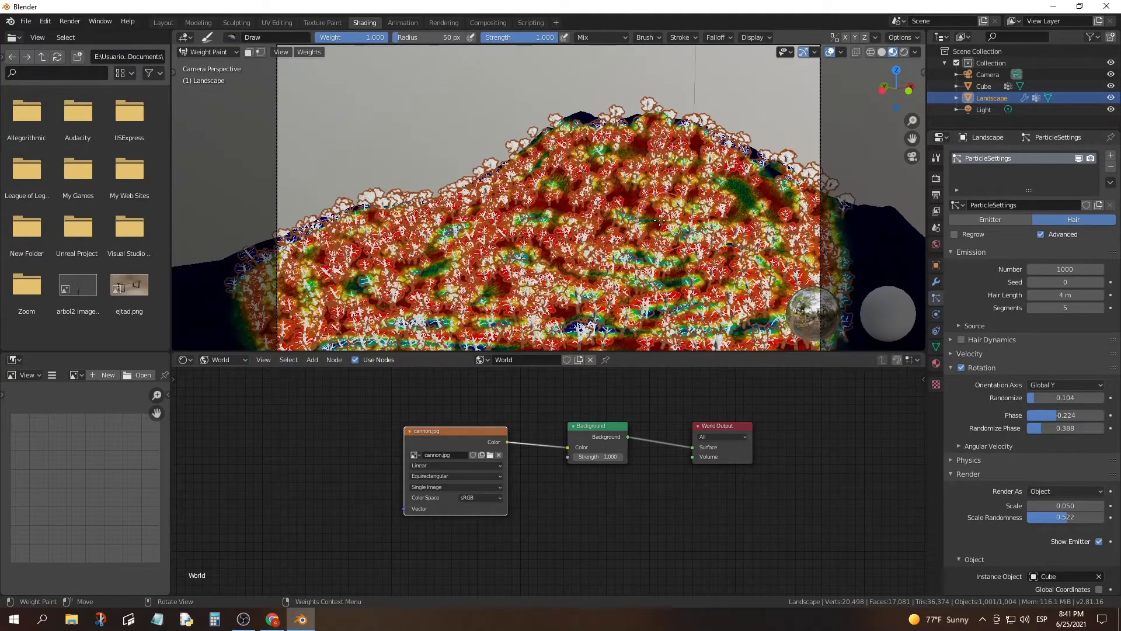
{"action": "mouse_move", "coordinate": [632, 143]}
{"action": "left_mouse_down"}
{"action": "mouse_move", "coordinate": [744, 192]}
{"action": "mouse_move", "coordinate": [759, 211]}
{"action": "left_mouse_up"}
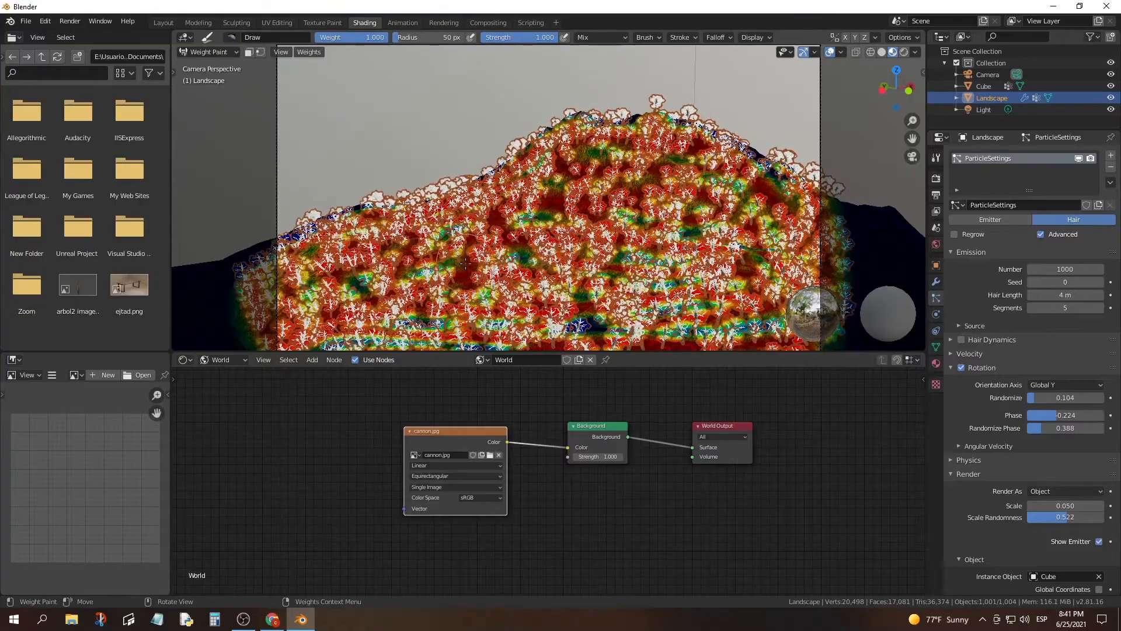
{"action": "key", "text": "Tab"}
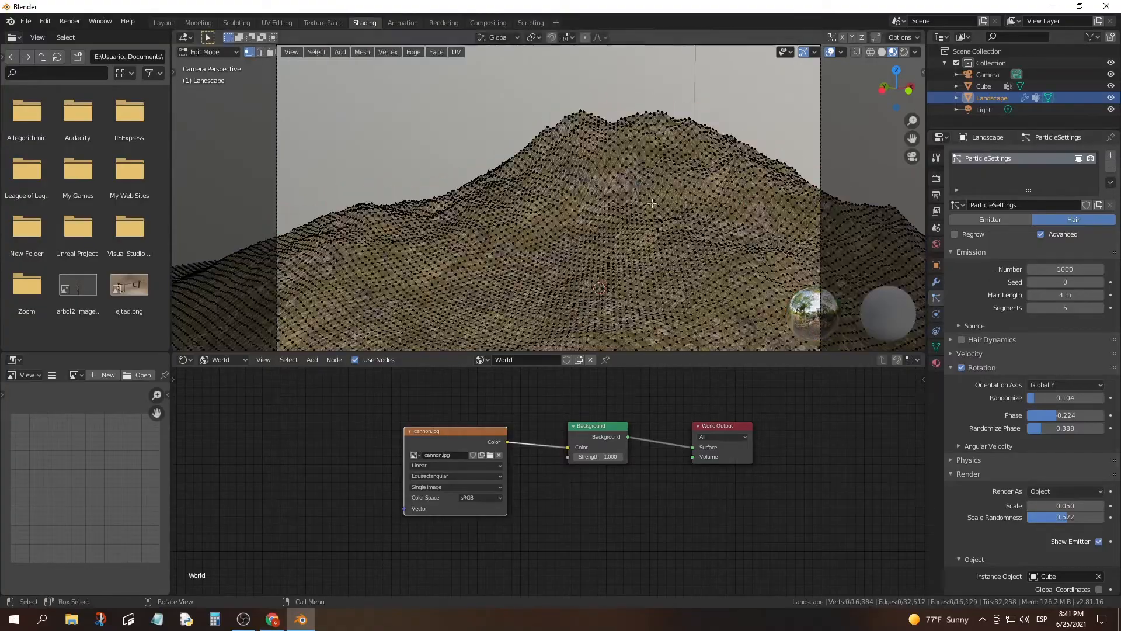
{"action": "key", "text": "Tab"}
Raise the number of tree particles to 1957 and paint full weight over the thin areas of the mountain.
{"action": "mouse_move", "coordinate": [1036, 270]}
{"action": "left_mouse_down"}
{"action": "mouse_move", "coordinate": [1103, 269]}
{"action": "mouse_move", "coordinate": [1035, 270]}
{"action": "mouse_move", "coordinate": [1086, 269]}
{"action": "left_mouse_up"}
{"action": "scroll", "coordinate": [864, 245], "scroll_direction": "down", "scroll_amount": 1}
{"action": "mouse_move", "coordinate": [571, 302]}
{"action": "left_mouse_down"}
{"action": "mouse_move", "coordinate": [590, 306]}
{"action": "mouse_move", "coordinate": [671, 251]}
{"action": "mouse_move", "coordinate": [741, 180]}
{"action": "mouse_move", "coordinate": [772, 190]}
{"action": "left_mouse_up"}
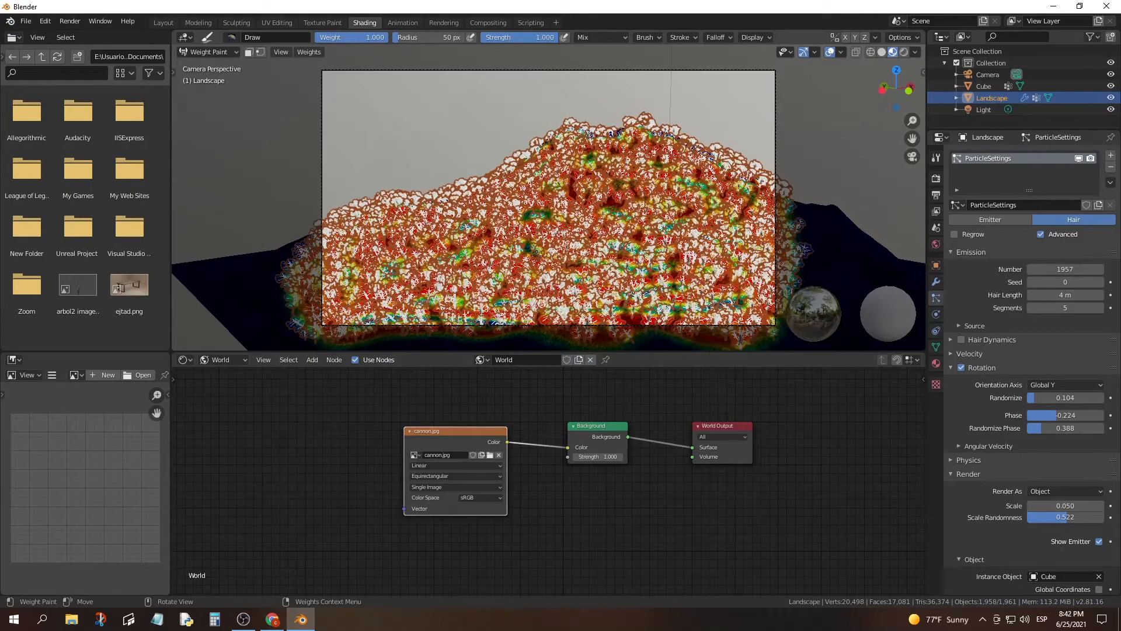
Display the scene in rendered shading and return the landscape to Object Mode.
{"action": "key", "text": "Tab"}
{"action": "left_click", "coordinate": [904, 52]}
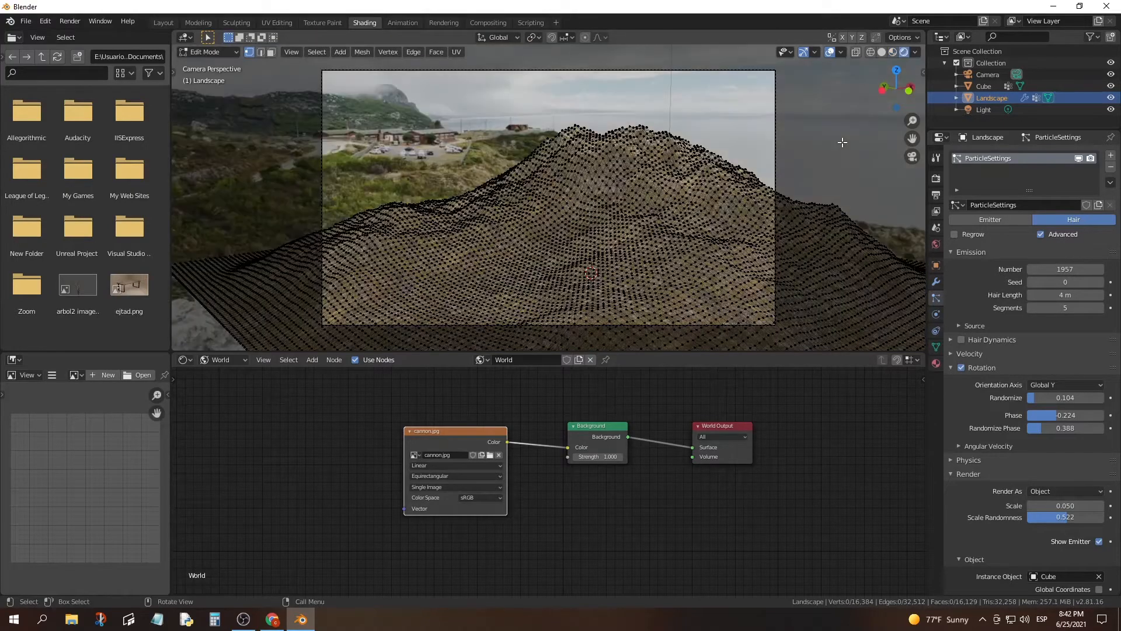
{"action": "key", "text": "Tab"}
{"action": "left_click", "coordinate": [208, 52]}
{"action": "left_click", "coordinate": [205, 63]}
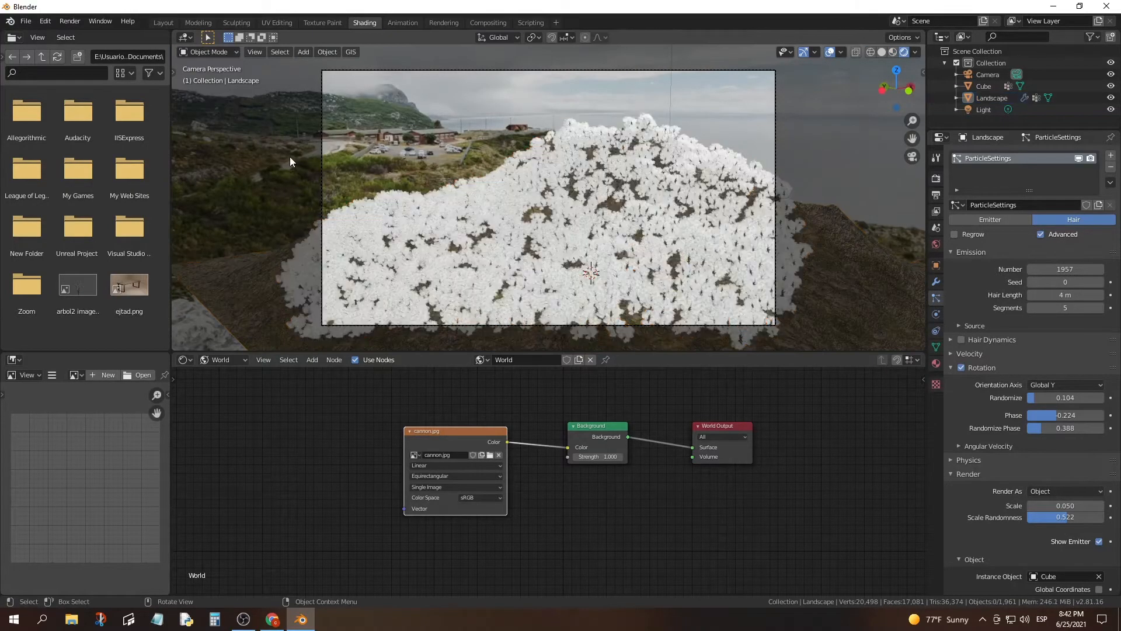
Open the render settings and save the scene to the Desktop as TR.blend.
{"action": "left_click", "coordinate": [936, 178]}
{"action": "left_click", "coordinate": [25, 21]}
{"action": "left_click", "coordinate": [47, 96]}
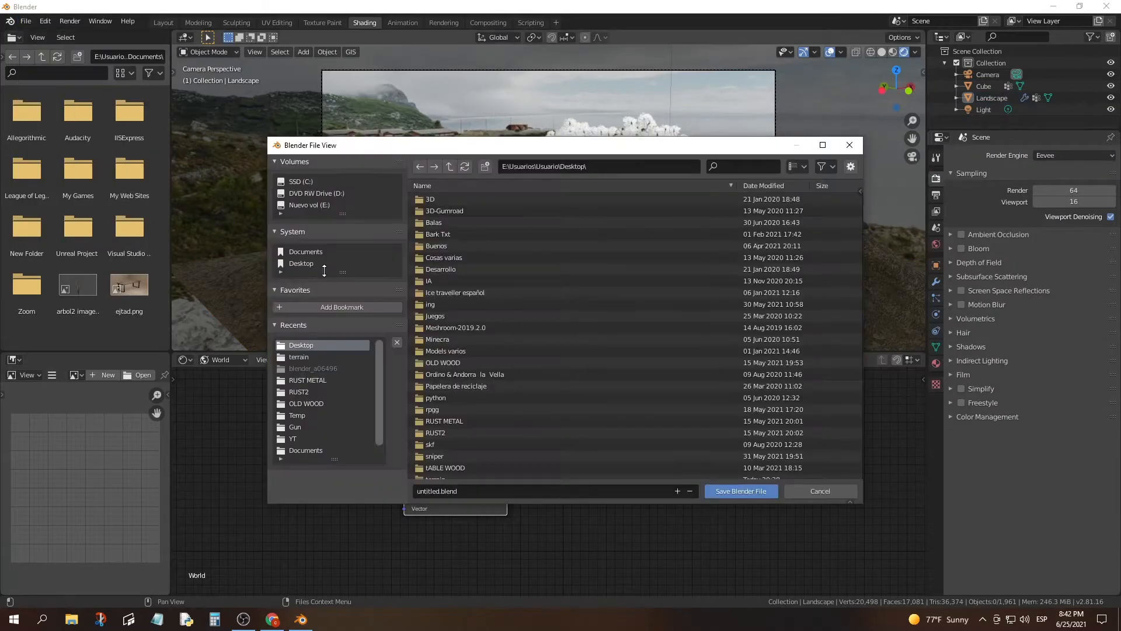
{"action": "left_click", "coordinate": [741, 491]}
Try the Cycles render engine on the camera view and switch back to Eevee.
{"action": "left_click", "coordinate": [1045, 155]}
{"action": "left_click", "coordinate": [1051, 196]}
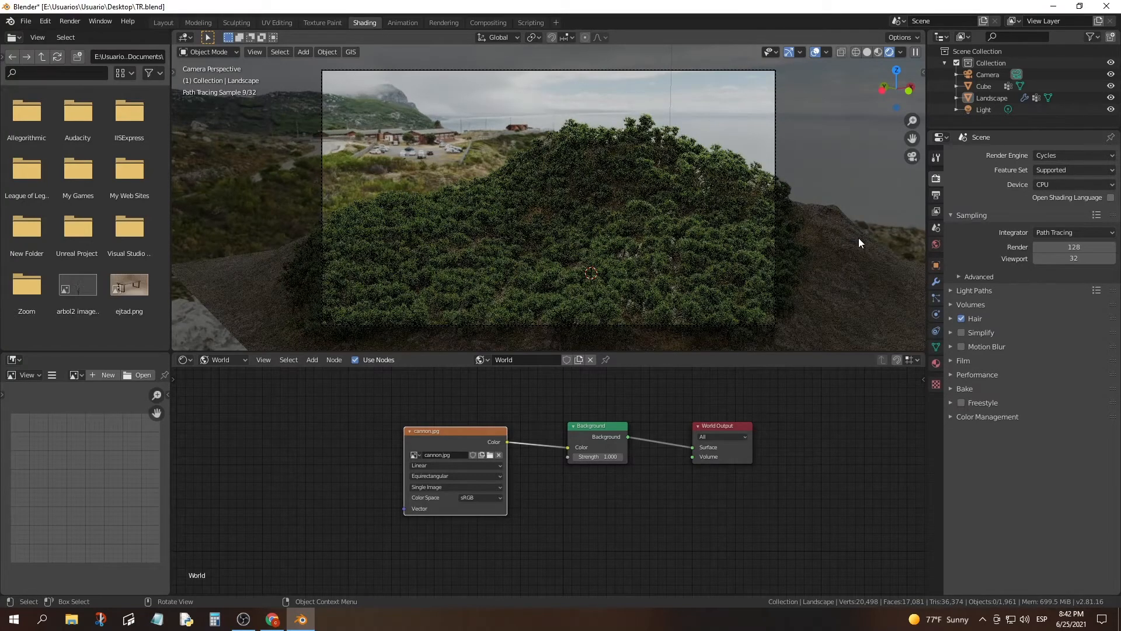
{"action": "scroll", "coordinate": [408, 481], "scroll_direction": "up", "scroll_amount": 3}
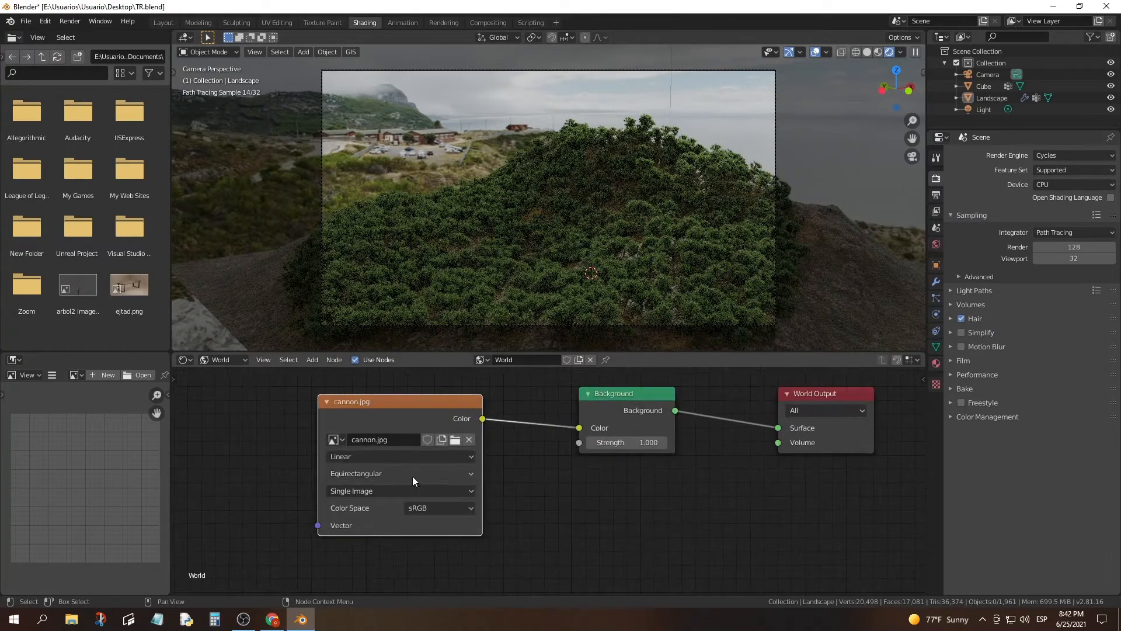
{"action": "key", "text": "Return"}
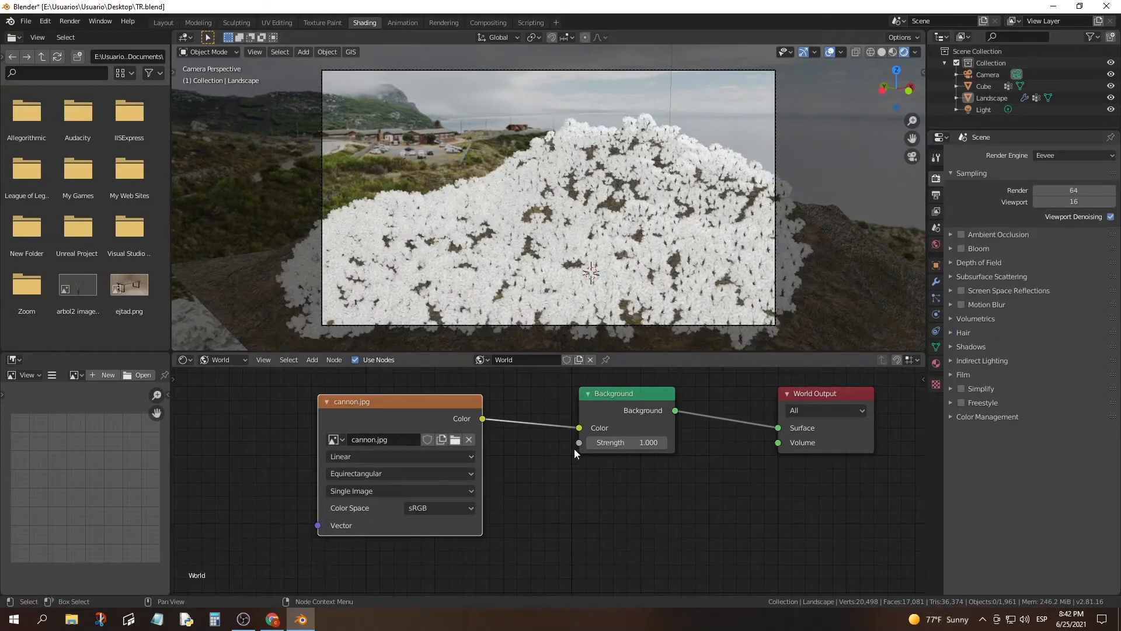
Display cannon.jpg in the UV Editing workspace's image editor and examine the whole panorama.
{"action": "middle_click_drag", "start_coordinate": [315, 390], "coordinate": [408, 407]}
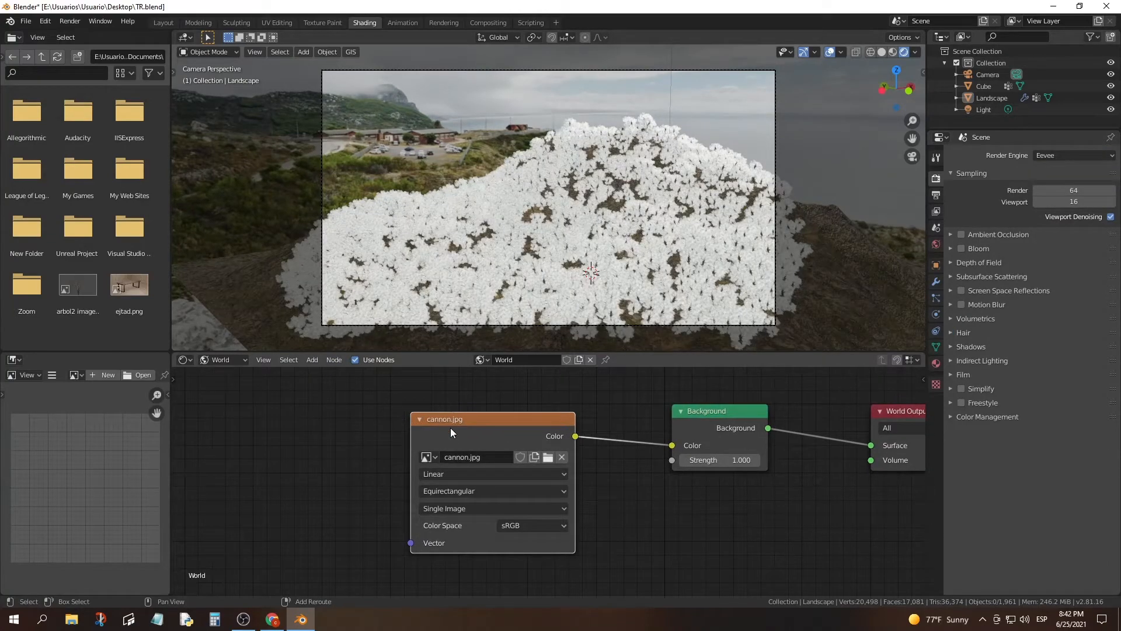
{"action": "left_click", "coordinate": [278, 22]}
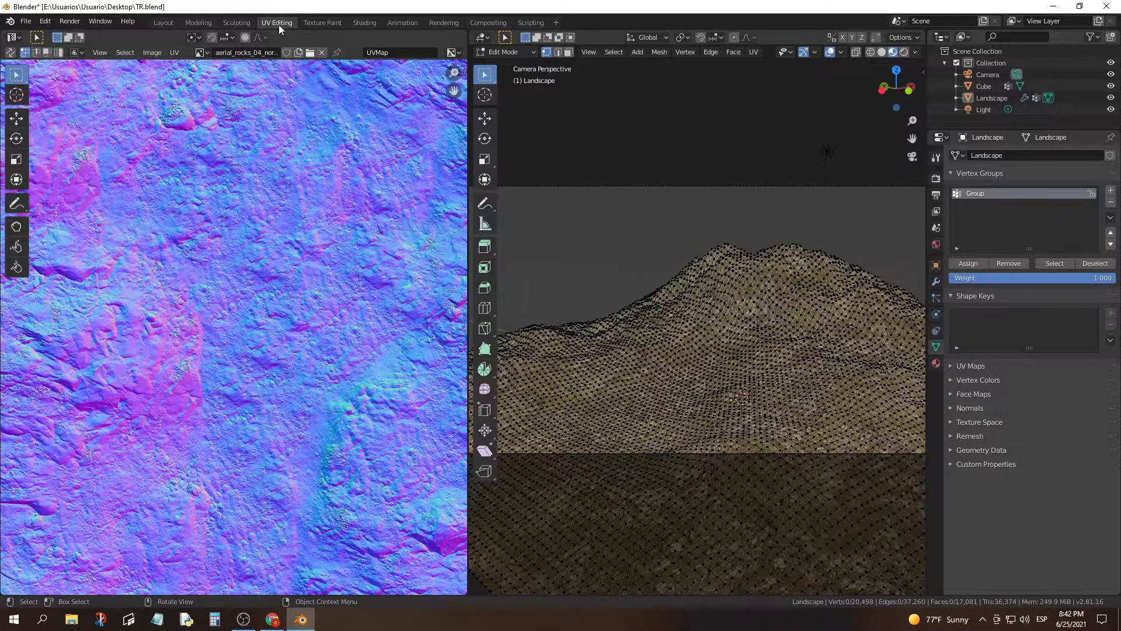
{"action": "left_click", "coordinate": [202, 53]}
{"action": "left_click", "coordinate": [227, 103]}
{"action": "scroll", "coordinate": [292, 240], "scroll_direction": "down", "scroll_amount": 2}
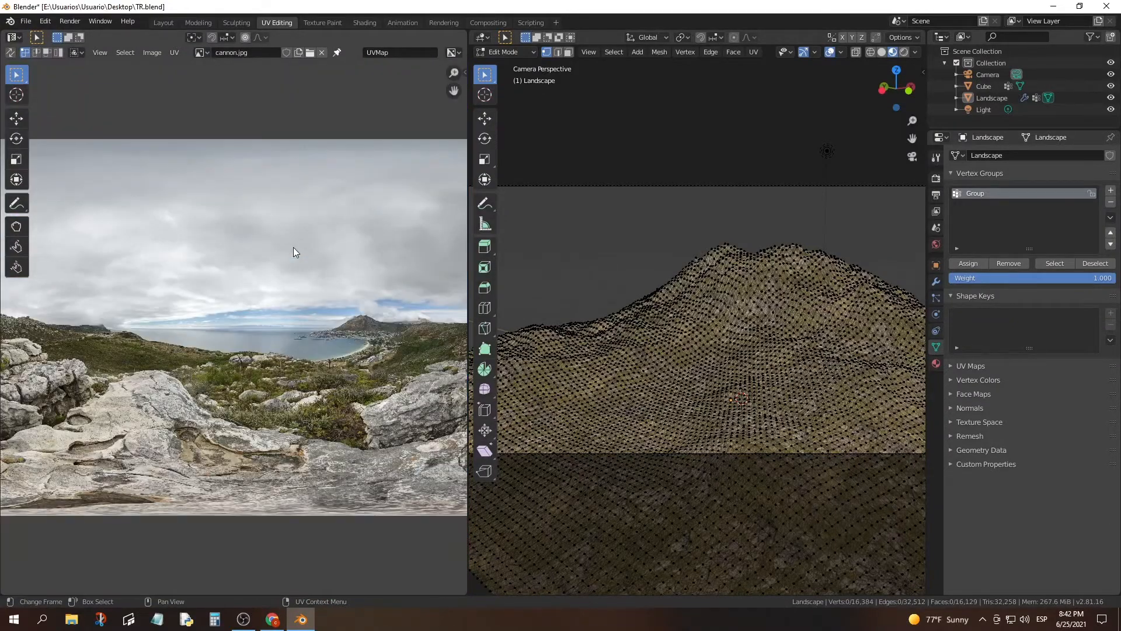
{"action": "left_click", "coordinate": [166, 23]}
Add a Mapping node to the World shader in the Shading workspace and connect its Vector to the cannon.jpg node.
{"action": "left_click", "coordinate": [364, 23]}
{"action": "left_click", "coordinate": [311, 360]}
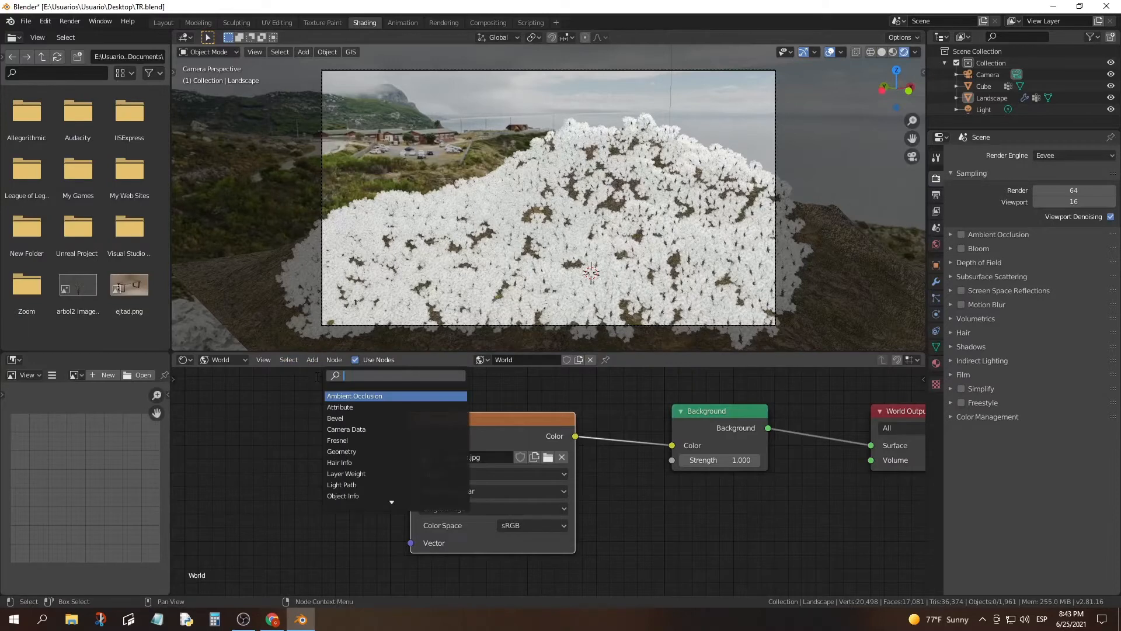
{"action": "type", "text": "MAPP"}
{"action": "key", "text": "Return"}
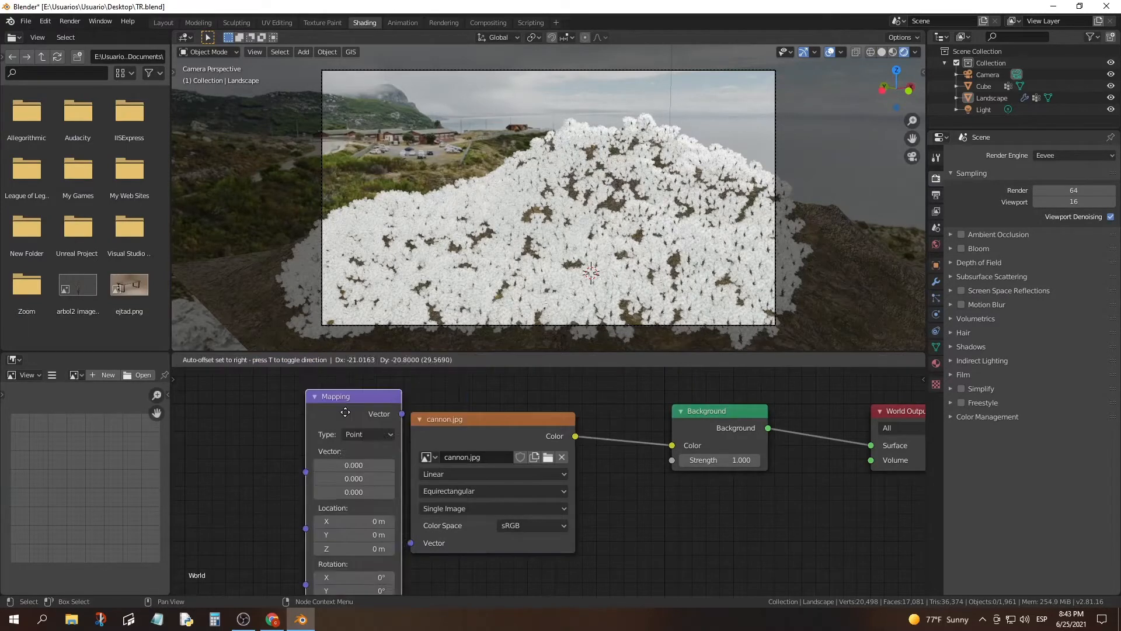
{"action": "left_click", "coordinate": [366, 432]}
{"action": "left_click_drag", "start_coordinate": [393, 518], "coordinate": [399, 526]}
{"action": "left_click_drag", "start_coordinate": [330, 418], "coordinate": [214, 410]}
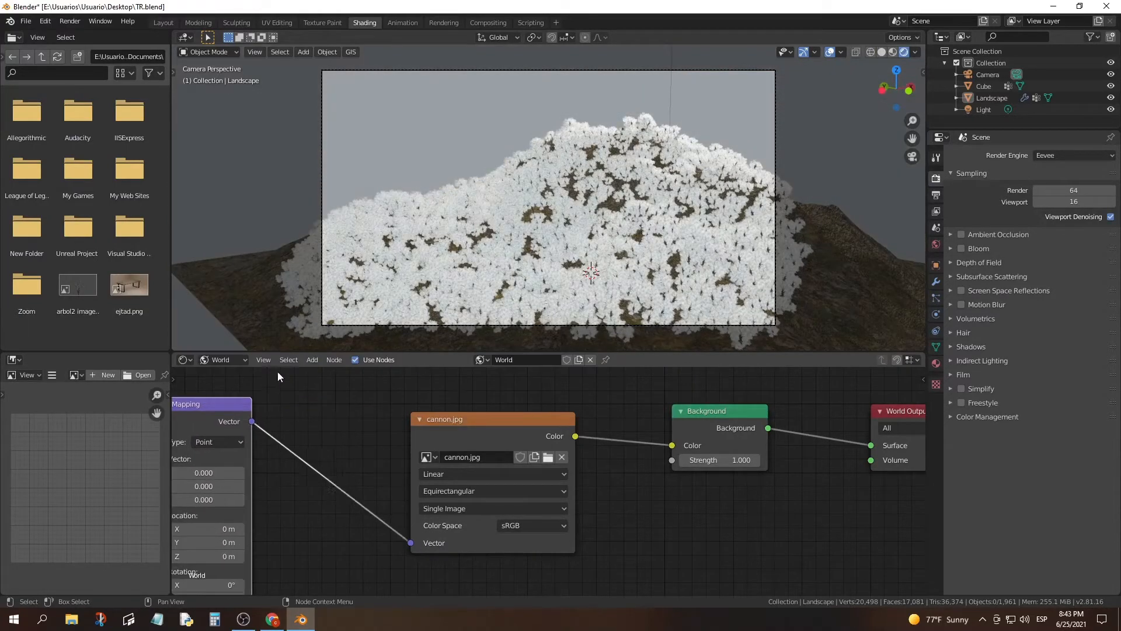
Add a Texture Coordinate node to the World shader and place it in front of the Mapping node.
{"action": "left_click", "coordinate": [312, 360]}
{"action": "left_click", "coordinate": [322, 373]}
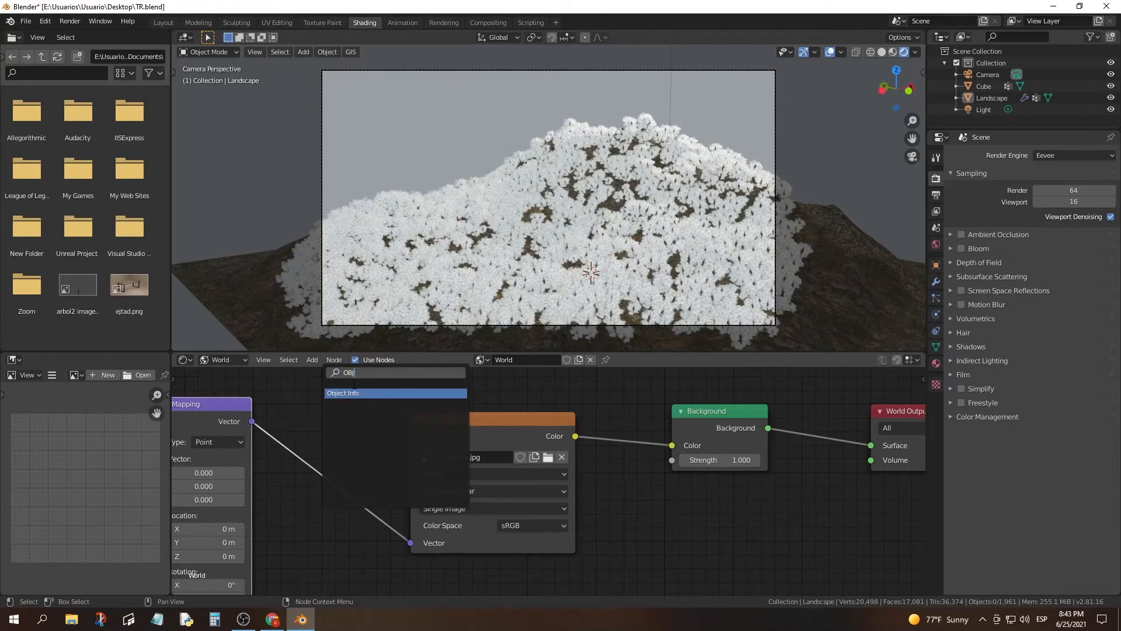
{"action": "left_click", "coordinate": [354, 393]}
{"action": "left_click", "coordinate": [735, 443]}
{"action": "middle_click_drag", "start_coordinate": [211, 454], "coordinate": [528, 426]}
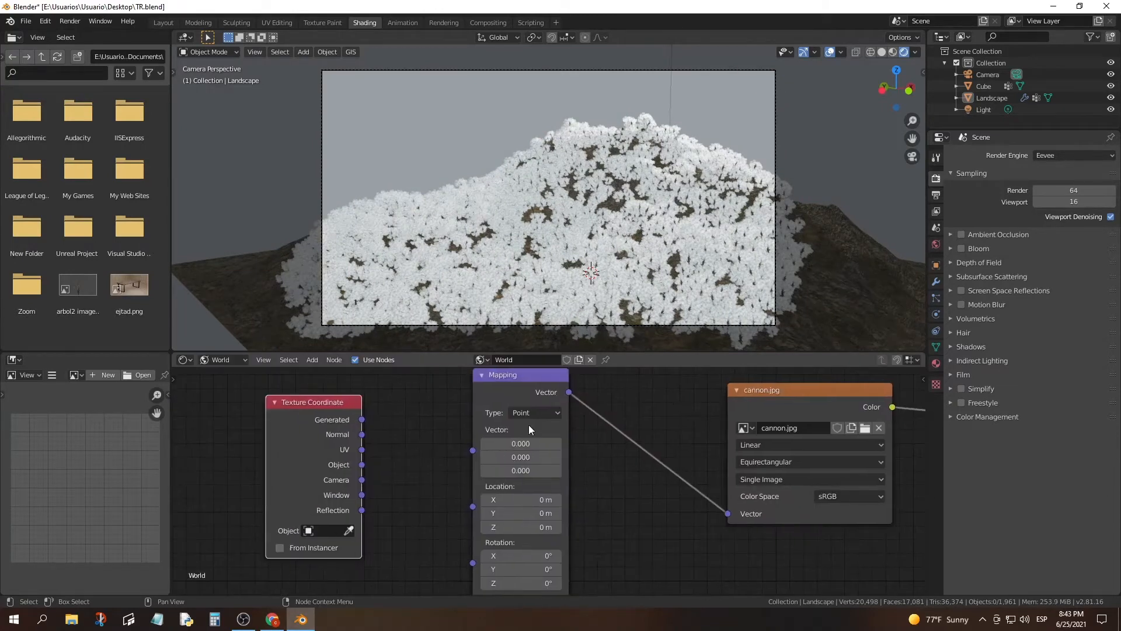
{"action": "scroll", "coordinate": [494, 447], "scroll_direction": "down", "scroll_amount": 2}
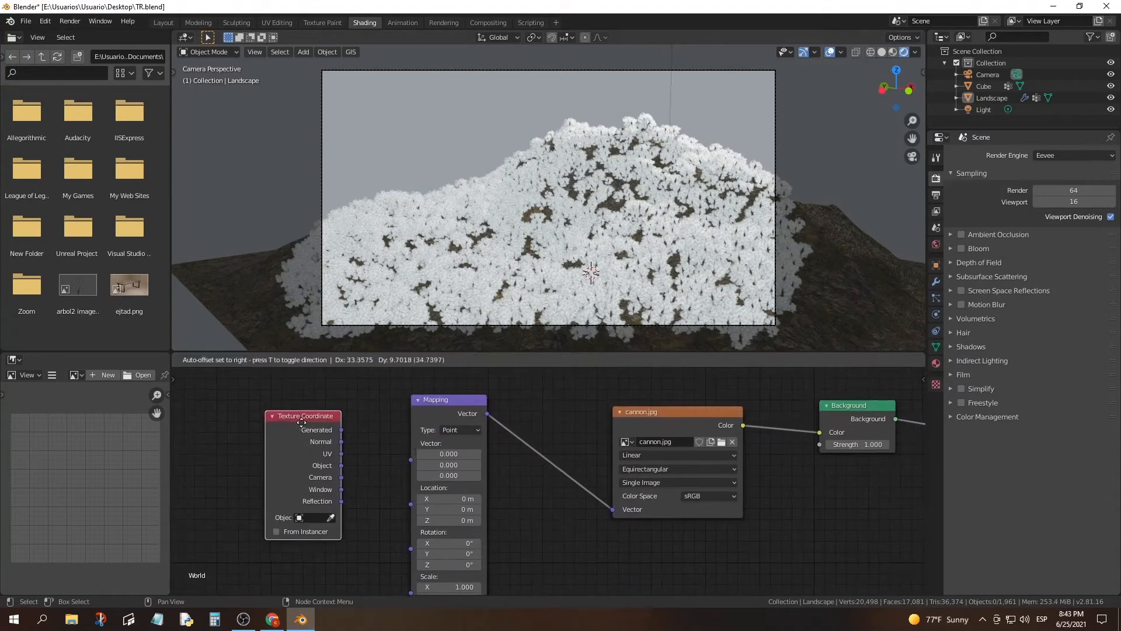
{"action": "scroll", "coordinate": [558, 99], "scroll_direction": "down", "scroll_amount": 1}
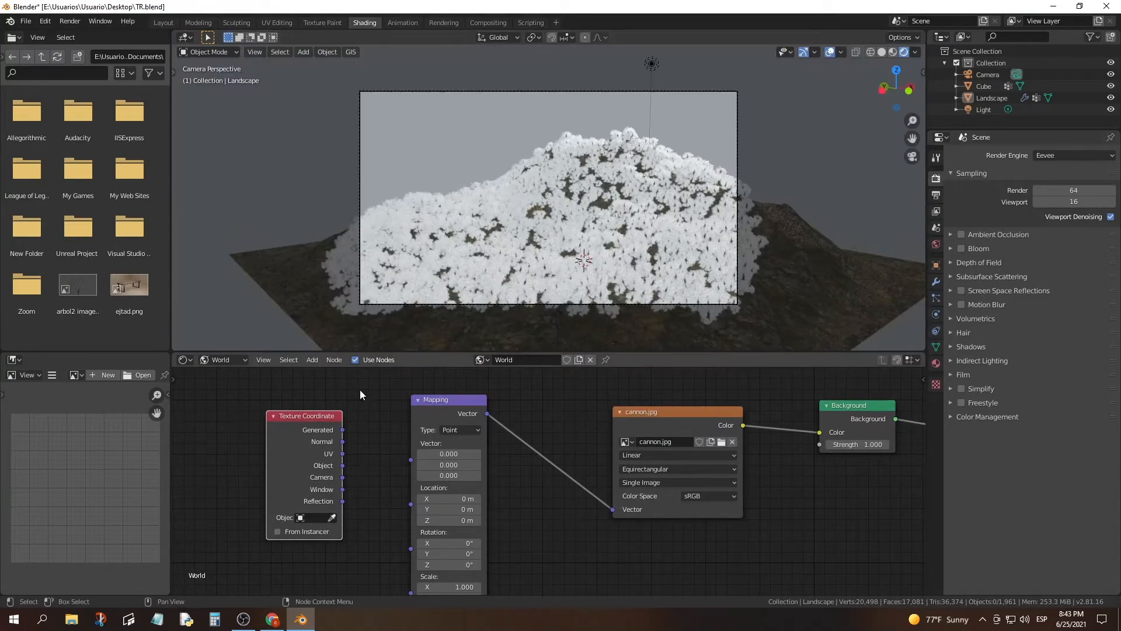
Connect Texture Coordinate's Generated output to Mapping's Vector input, trying links to Rotation and Scale and removing them.
{"action": "left_click_drag", "start_coordinate": [405, 454], "coordinate": [411, 443]}
{"action": "left_click_drag", "start_coordinate": [342, 430], "coordinate": [415, 519]}
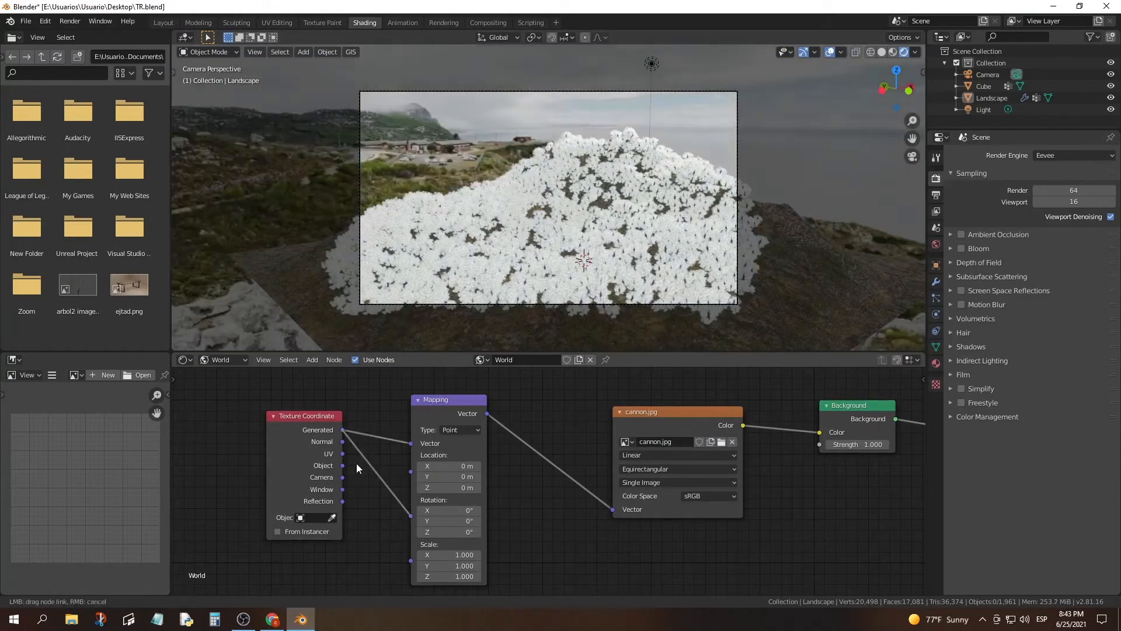
{"action": "left_click_drag", "start_coordinate": [349, 432], "coordinate": [374, 498]}
{"action": "left_click_drag", "start_coordinate": [410, 518], "coordinate": [411, 527]}
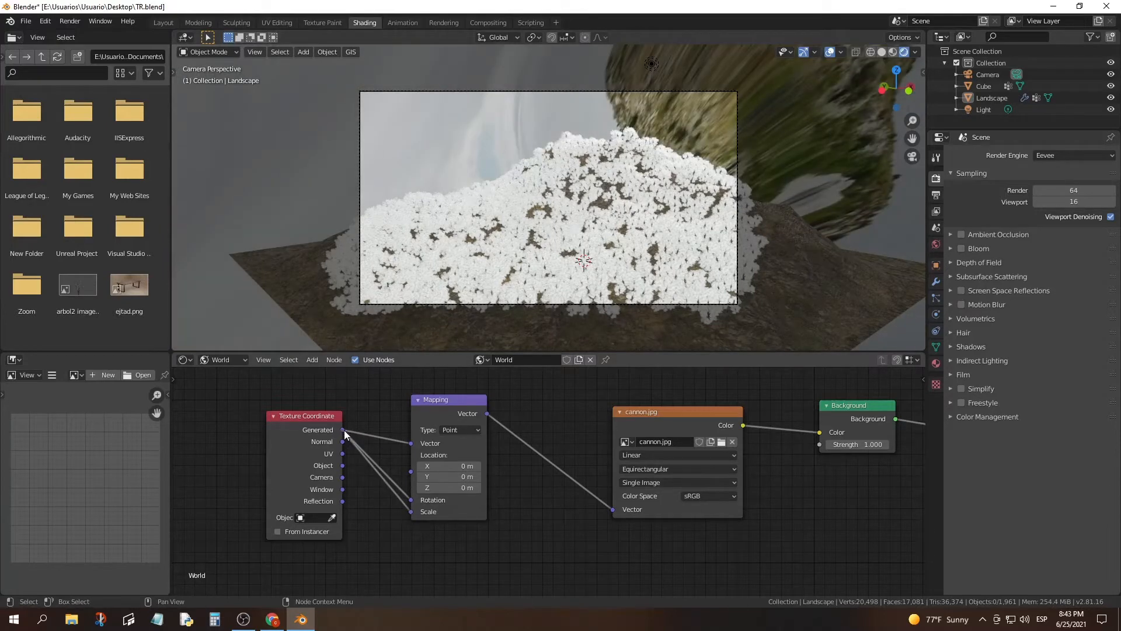
{"action": "left_click_drag", "start_coordinate": [344, 431], "coordinate": [389, 467]}
{"action": "left_click_drag", "start_coordinate": [411, 544], "coordinate": [382, 494]}
Set the Mapping node's X location to 0.3 m and its rotation to X 7°, Y -7.2° and Z -49.5°.
{"action": "left_click_drag", "start_coordinate": [445, 466], "coordinate": [463, 467]}
{"action": "mouse_move", "coordinate": [448, 510]}
{"action": "left_mouse_down"}
{"action": "mouse_move", "coordinate": [459, 510]}
{"action": "mouse_move", "coordinate": [421, 531]}
{"action": "mouse_move", "coordinate": [467, 510]}
{"action": "left_mouse_up"}
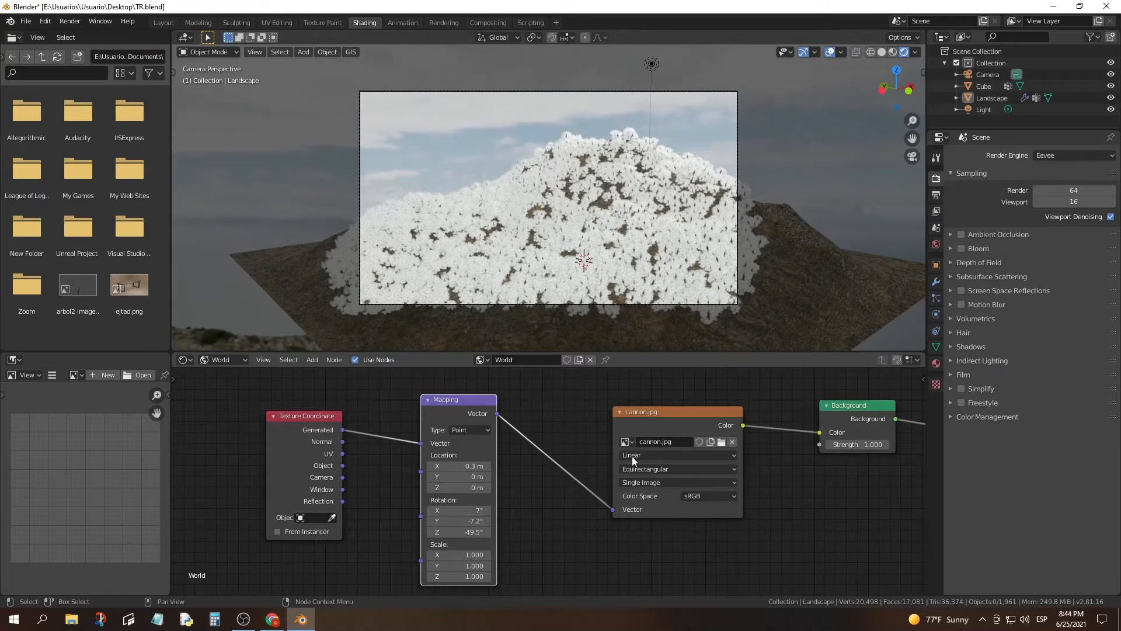
{"action": "scroll", "coordinate": [762, 250], "scroll_direction": "up", "scroll_amount": 1}
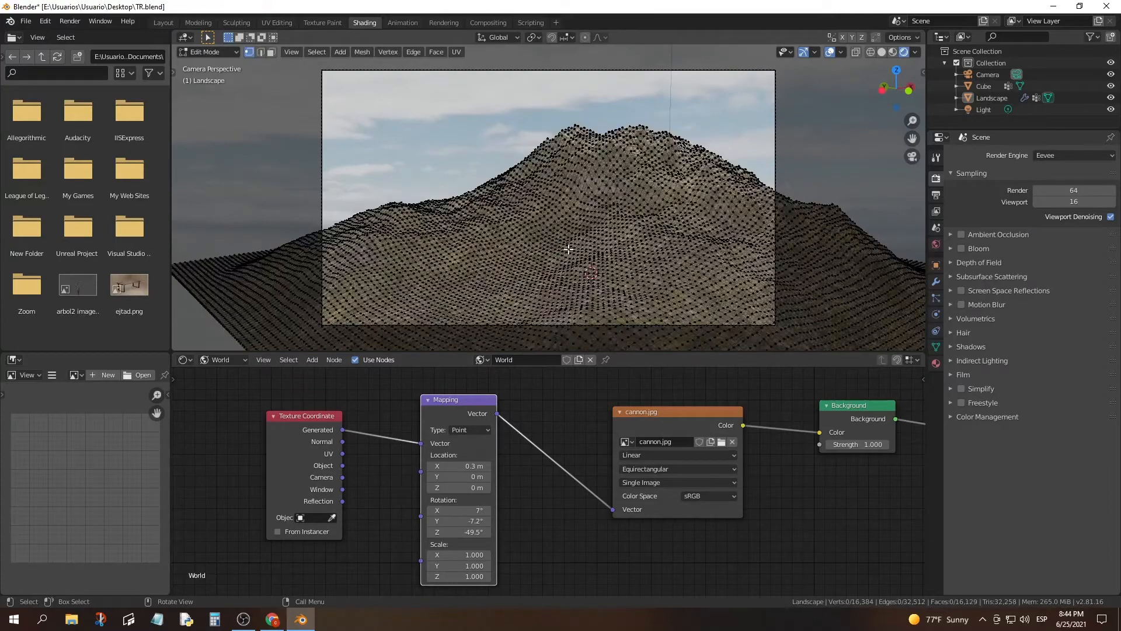
Try hair particle counts of 2500, 3000 and 2700 on the Landscape object.
{"action": "left_click", "coordinate": [936, 298]}
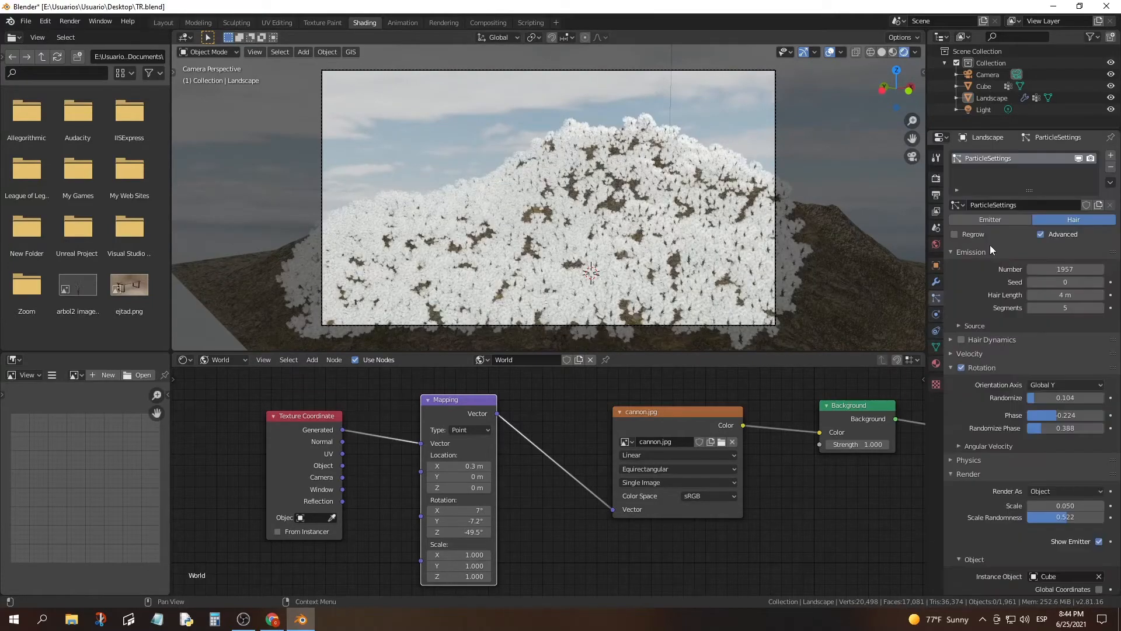
{"action": "left_click", "coordinate": [1059, 270]}
{"action": "type", "text": "2500"}
{"action": "key", "text": "Return"}
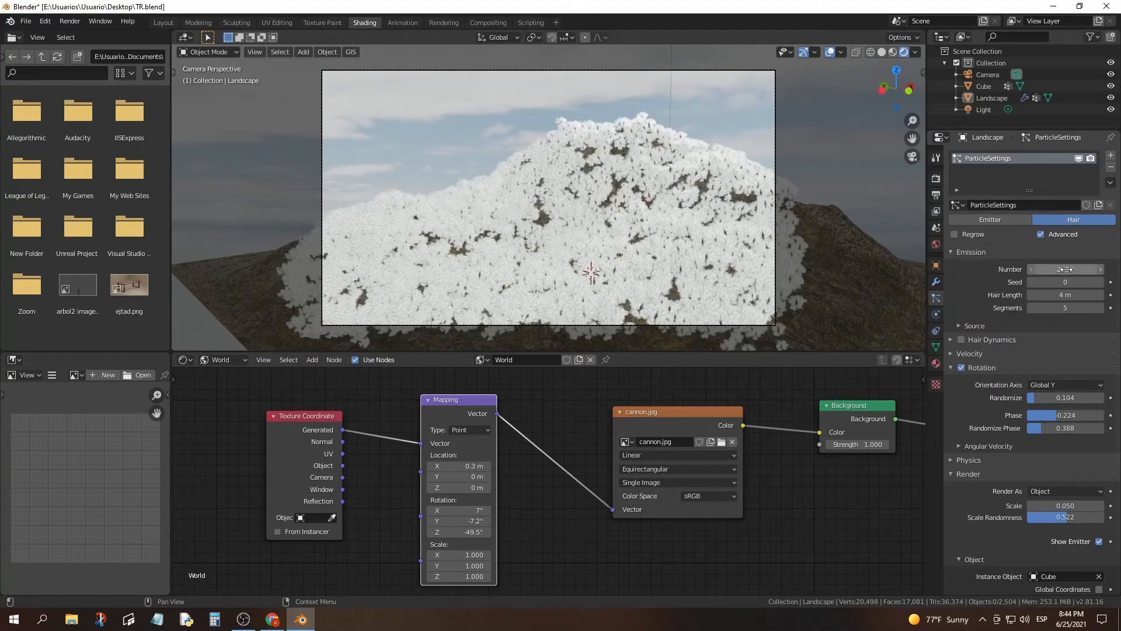
{"action": "left_click", "coordinate": [1068, 270]}
{"action": "type", "text": "3000"}
{"action": "key", "text": "Return"}
{"action": "left_click", "coordinate": [1067, 270]}
{"action": "type", "text": "2"}
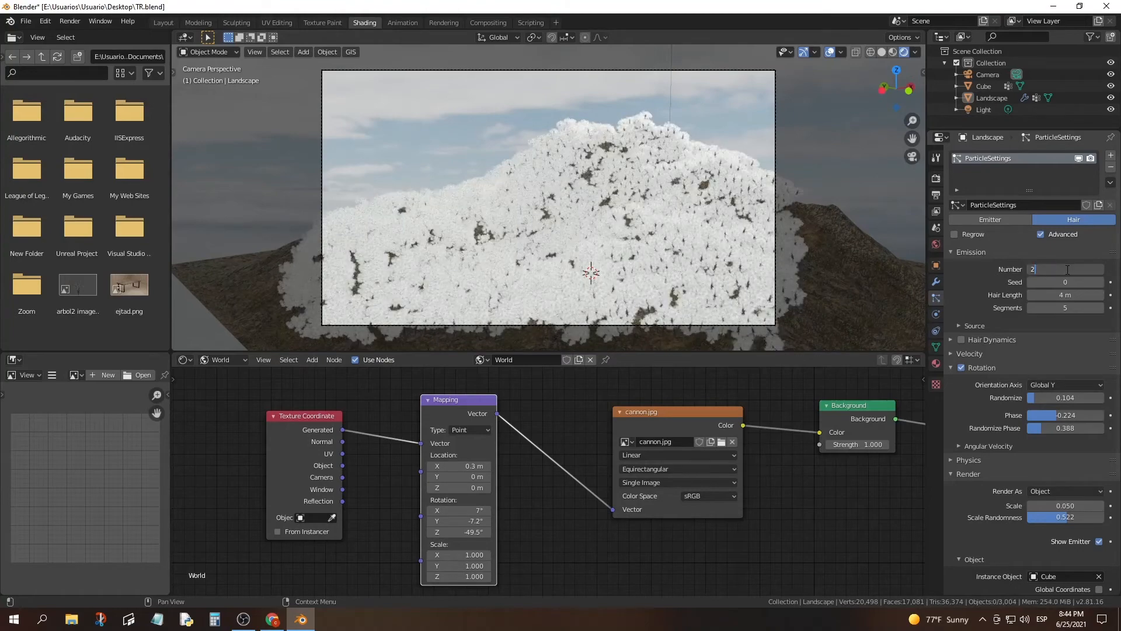
{"action": "key", "text": "Return"}
Paint full weight across the upper mountain slope in Weight Paint mode and return the Landscape to Object Mode.
{"action": "left_click", "coordinate": [209, 52]}
{"action": "left_click", "coordinate": [210, 104]}
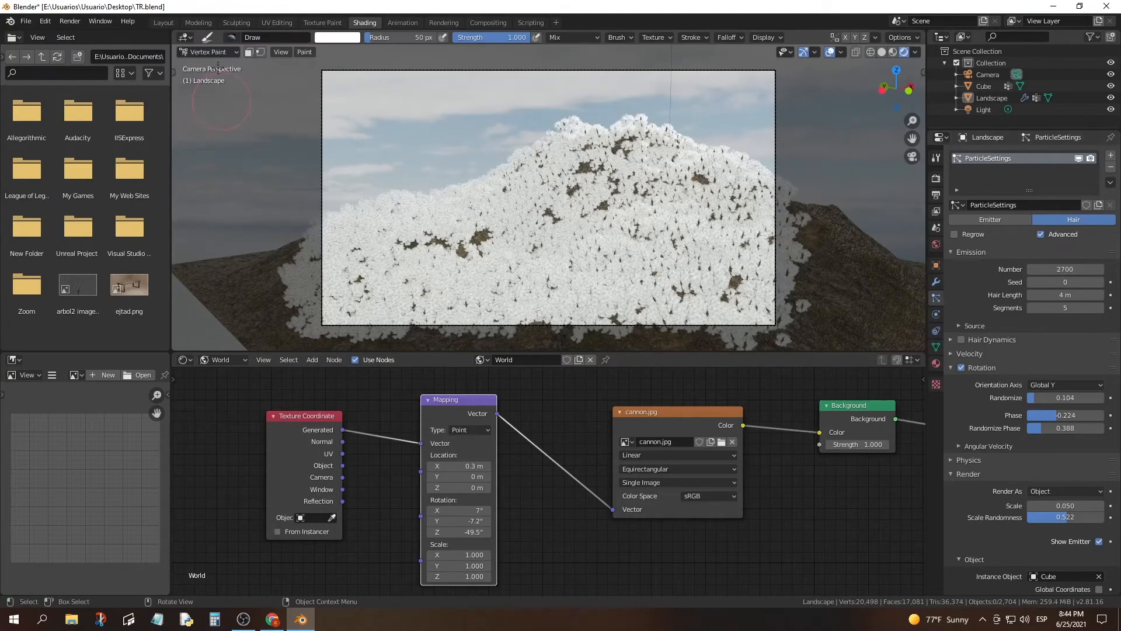
{"action": "left_click", "coordinate": [209, 52]}
{"action": "left_click", "coordinate": [215, 116]}
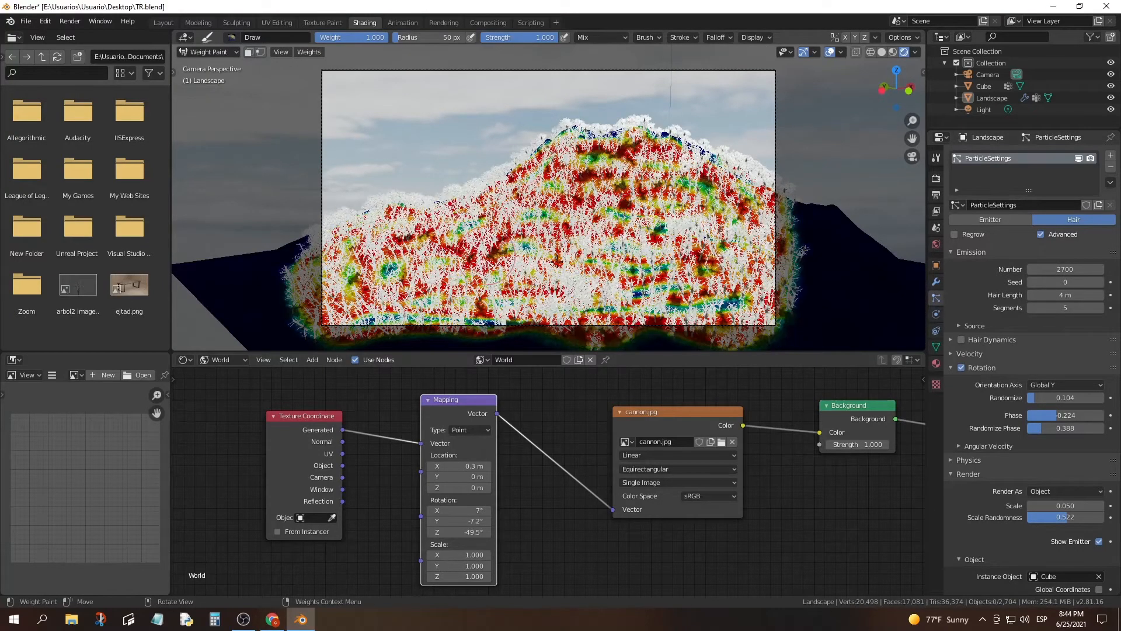
{"action": "mouse_move", "coordinate": [619, 155]}
{"action": "left_mouse_down"}
{"action": "mouse_move", "coordinate": [680, 143]}
{"action": "mouse_move", "coordinate": [715, 184]}
{"action": "left_mouse_up"}
{"action": "key", "text": "Tab"}
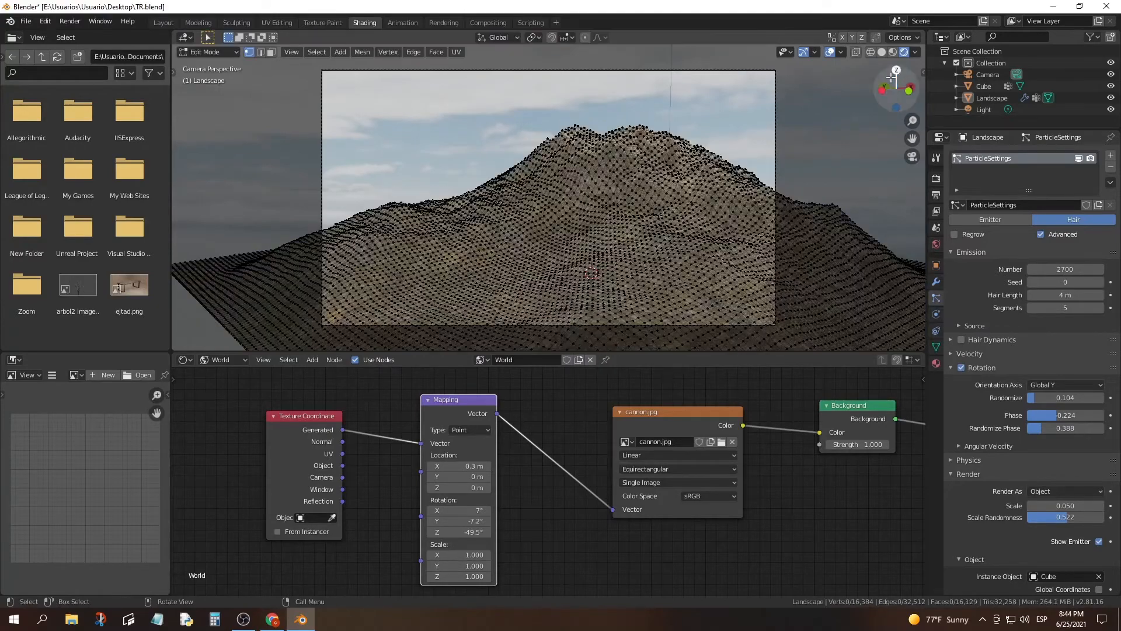
{"action": "key", "text": "Tab"}
{"action": "left_click", "coordinate": [231, 53]}
{"action": "left_click", "coordinate": [226, 68]}
Set the Landscape's hair particle count to 3000 and switch the render engine to Cycles.
{"action": "left_click", "coordinate": [1072, 271]}
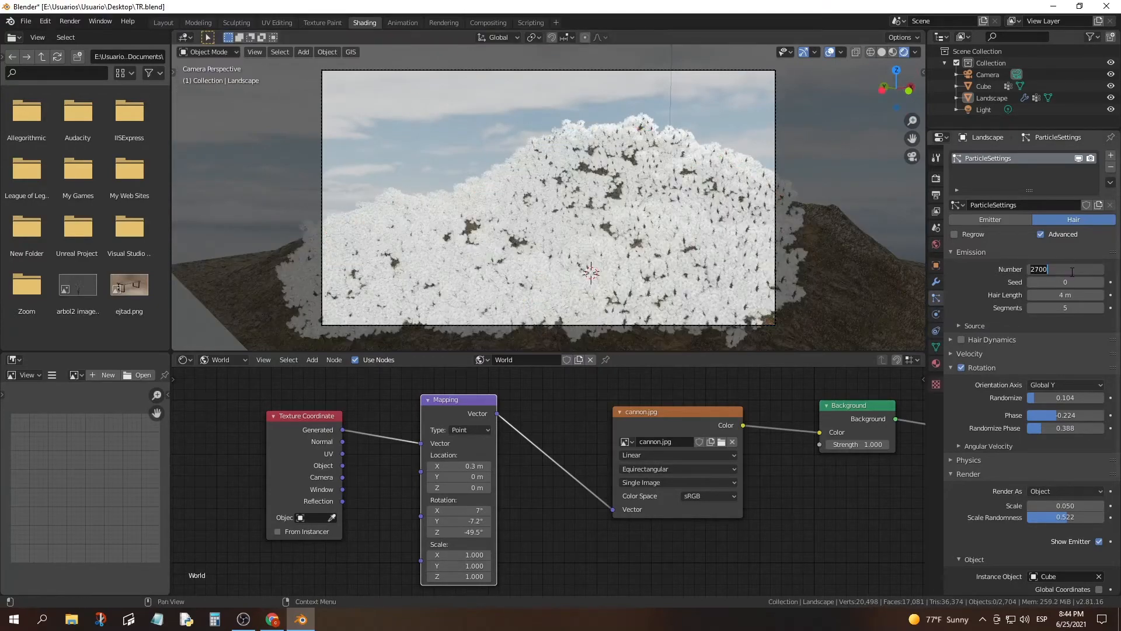
{"action": "key", "text": "Return"}
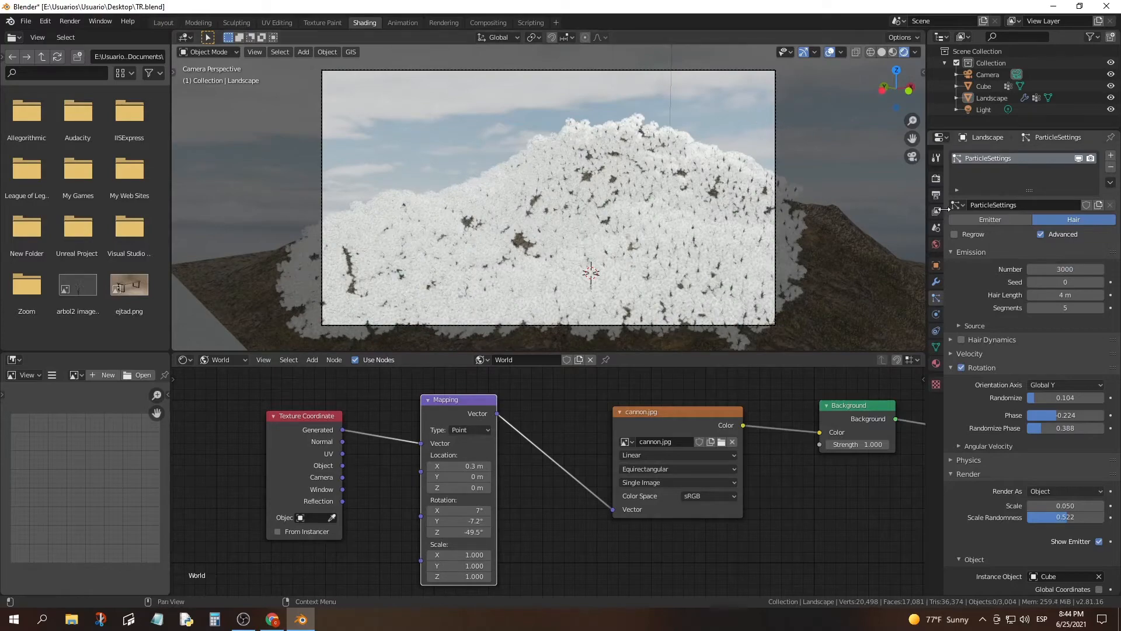
{"action": "left_click", "coordinate": [936, 179]}
{"action": "left_click", "coordinate": [1058, 154]}
{"action": "left_click", "coordinate": [1049, 204]}
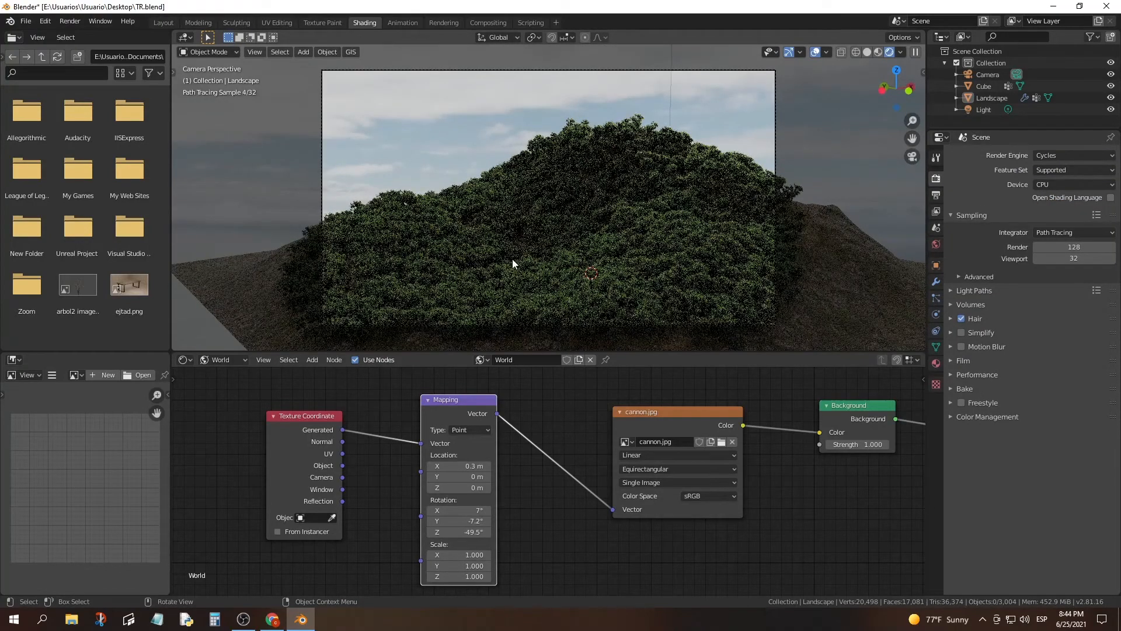
Switch the viewport to solid shading, place the 3D cursor above the forested slope and add a Sun light there.
{"action": "right_click", "coordinate": [302, 89], "text": "shift"}
{"action": "left_click", "coordinate": [867, 52]}
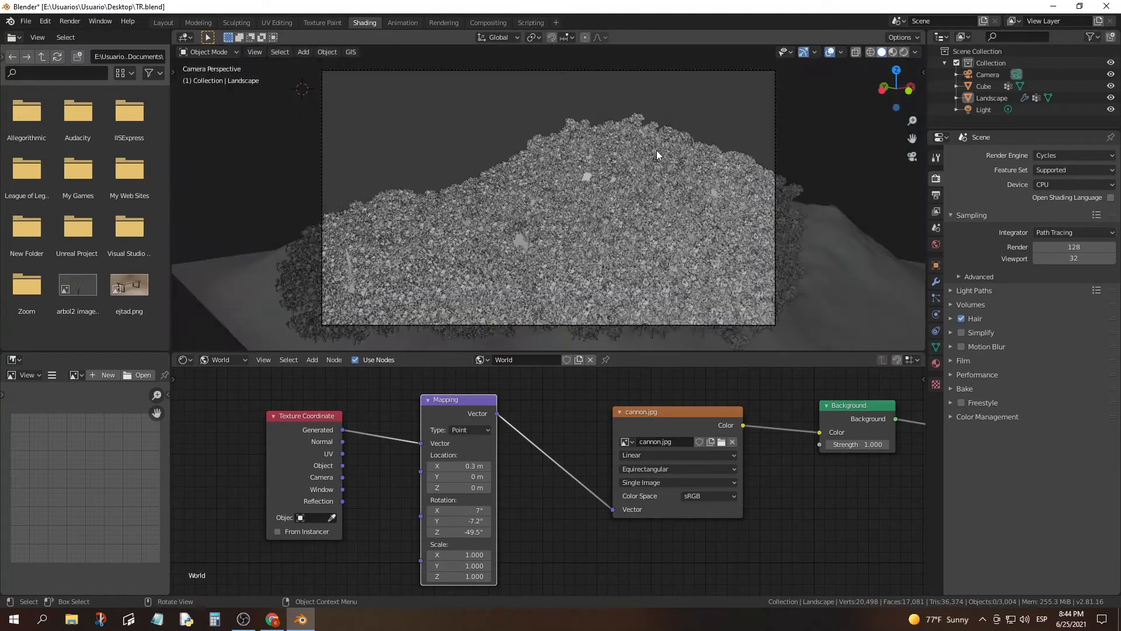
{"action": "mouse_move", "coordinate": [656, 150]}
{"action": "middle_mouse_down"}
{"action": "mouse_move", "coordinate": [812, 195]}
{"action": "mouse_move", "coordinate": [818, 148]}
{"action": "mouse_move", "coordinate": [741, 178]}
{"action": "middle_mouse_up"}
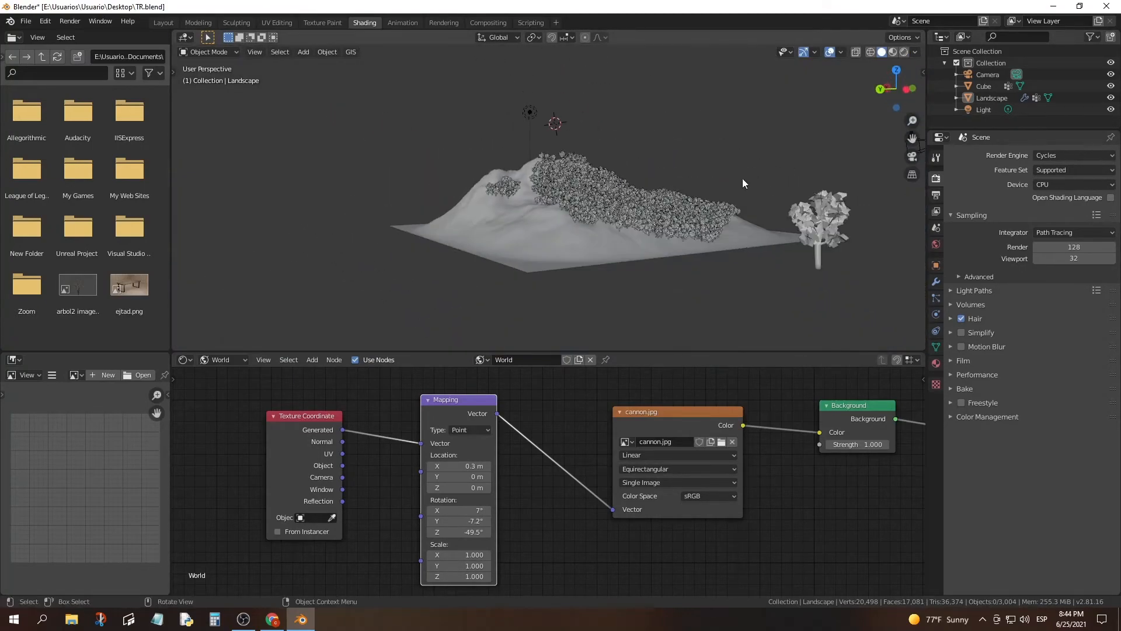
{"action": "right_click", "coordinate": [644, 99], "text": "shift"}
{"action": "middle_click_drag", "start_coordinate": [644, 98], "coordinate": [626, 201]}
{"action": "key", "text": "shift+a"}
{"action": "mouse_move", "coordinate": [570, 333]}
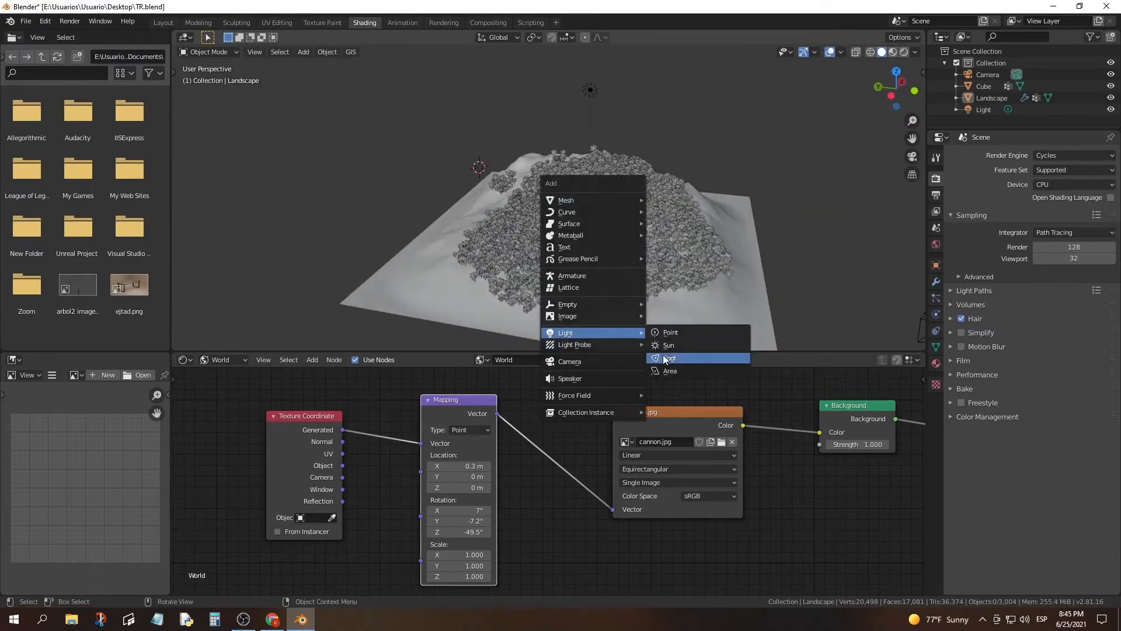
{"action": "left_click", "coordinate": [664, 349]}
{"action": "mouse_move", "coordinate": [663, 349]}
{"action": "middle_mouse_down"}
{"action": "mouse_move", "coordinate": [475, 216]}
{"action": "mouse_move", "coordinate": [589, 264]}
{"action": "middle_mouse_up"}
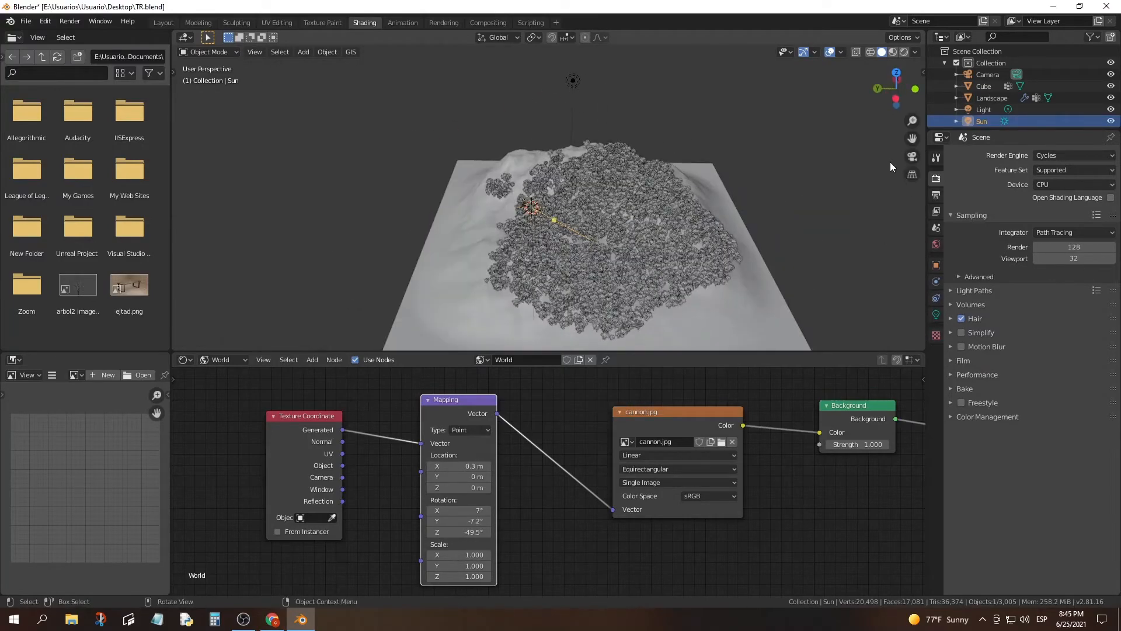
Return to the camera view and preview the scene with rendered shading.
{"action": "left_click", "coordinate": [900, 159]}
{"action": "left_click", "coordinate": [912, 156]}
{"action": "left_click", "coordinate": [904, 52]}
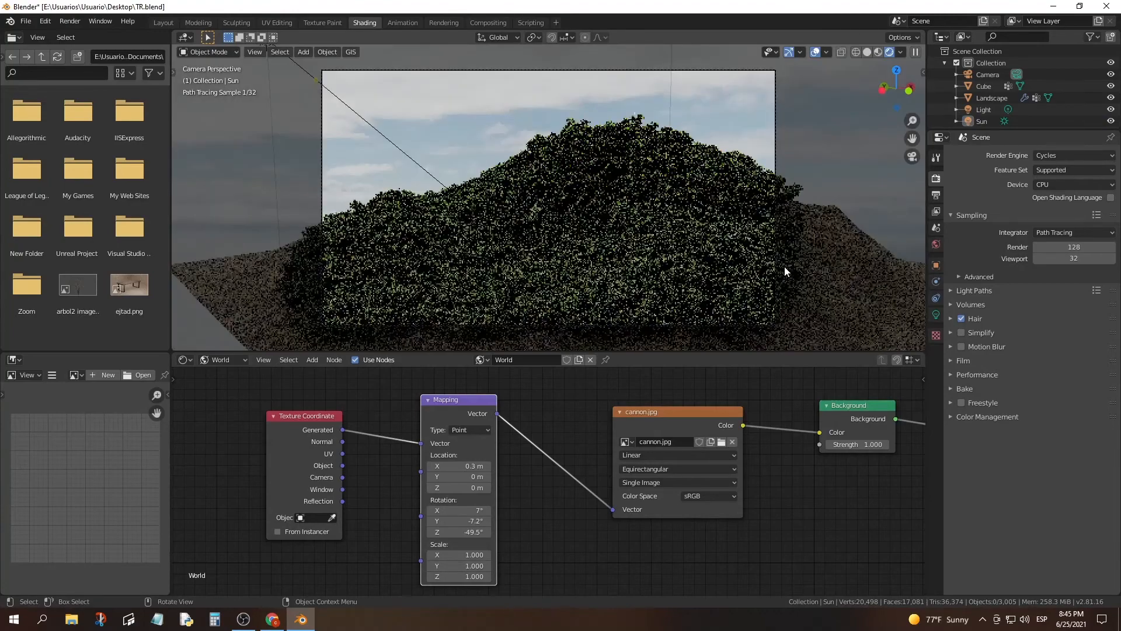
Try Sun light strengths of 10 and 2, and set the strength to 3.
{"action": "left_click", "coordinate": [936, 315]}
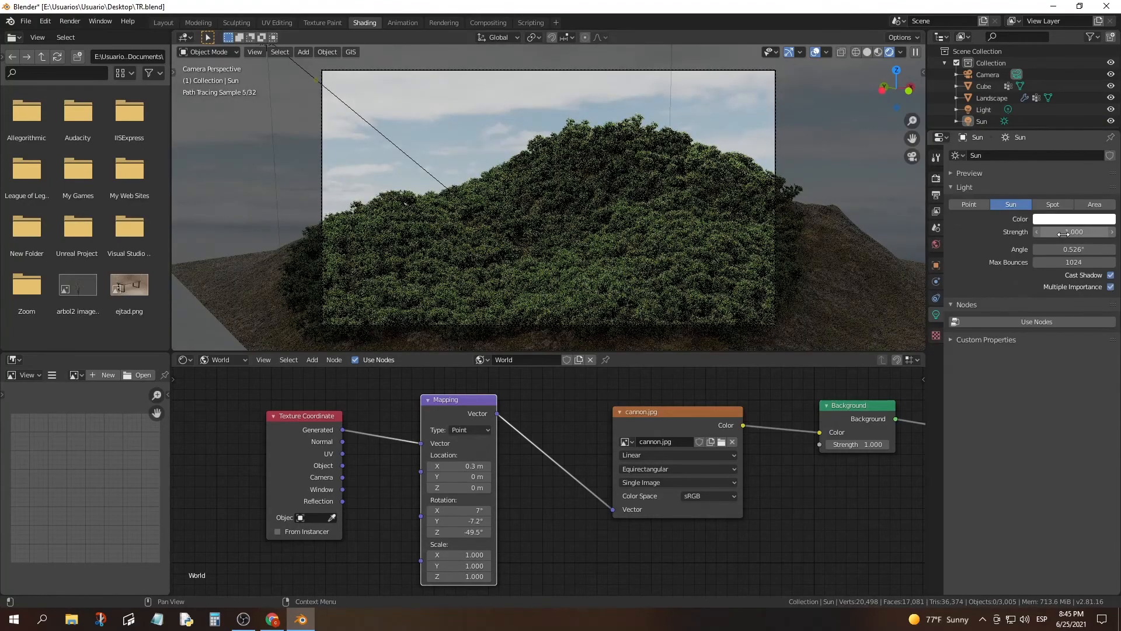
{"action": "left_click_drag", "start_coordinate": [1056, 233], "coordinate": [1109, 233]}
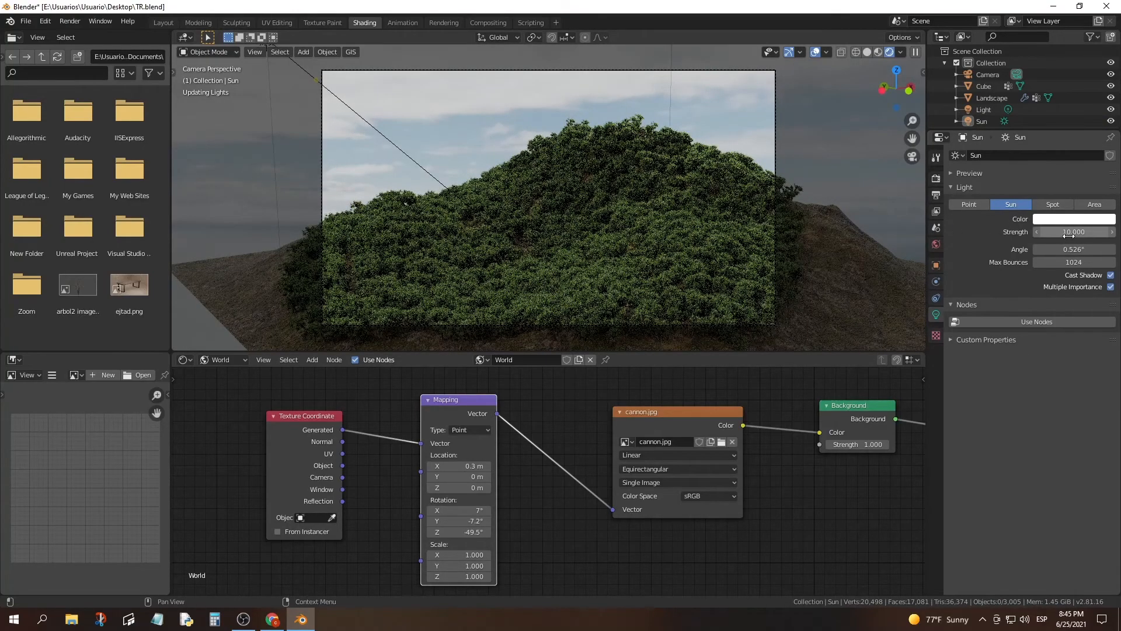
{"action": "left_click", "coordinate": [1069, 233]}
{"action": "type", "text": "2"}
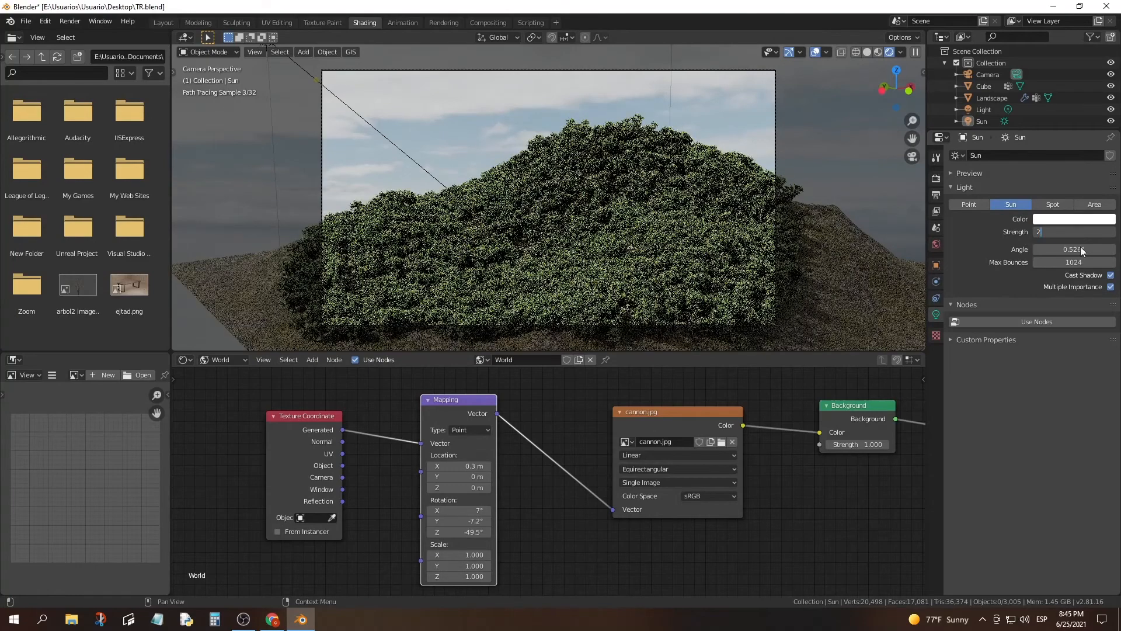
{"action": "key", "text": "Return"}
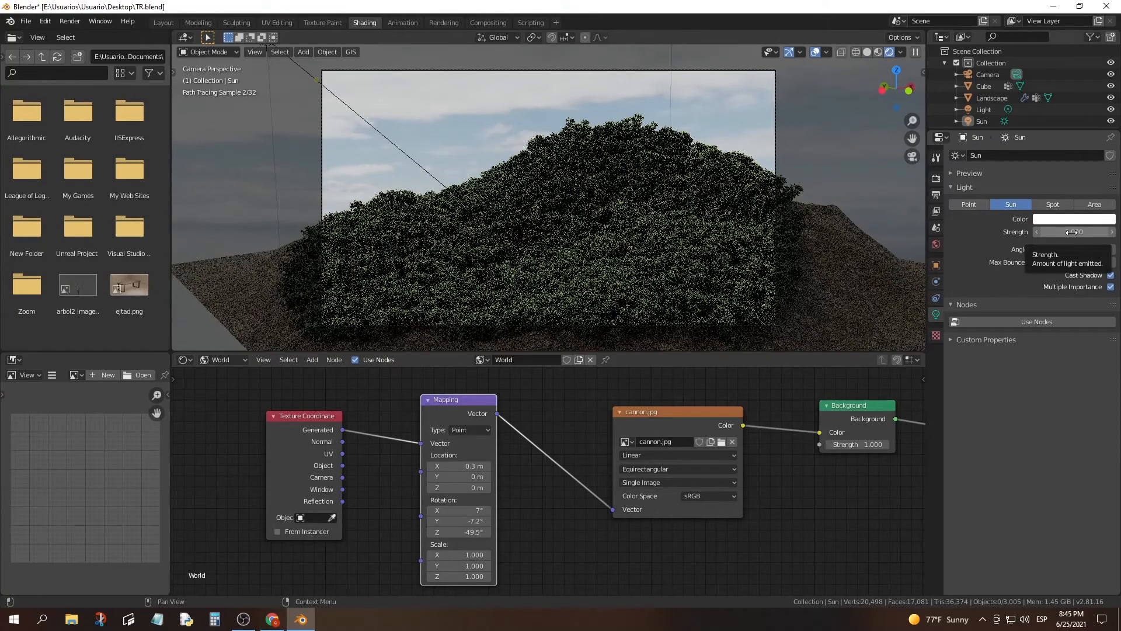
{"action": "left_click", "coordinate": [1071, 233]}
{"action": "type", "text": "3"}
{"action": "key", "text": "Return"}
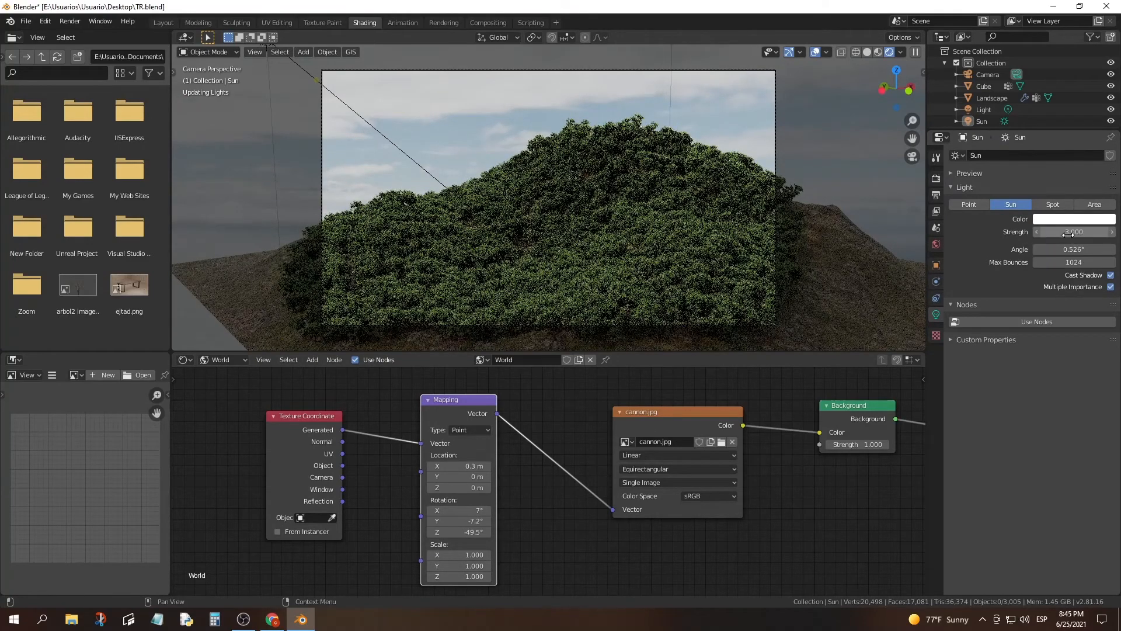